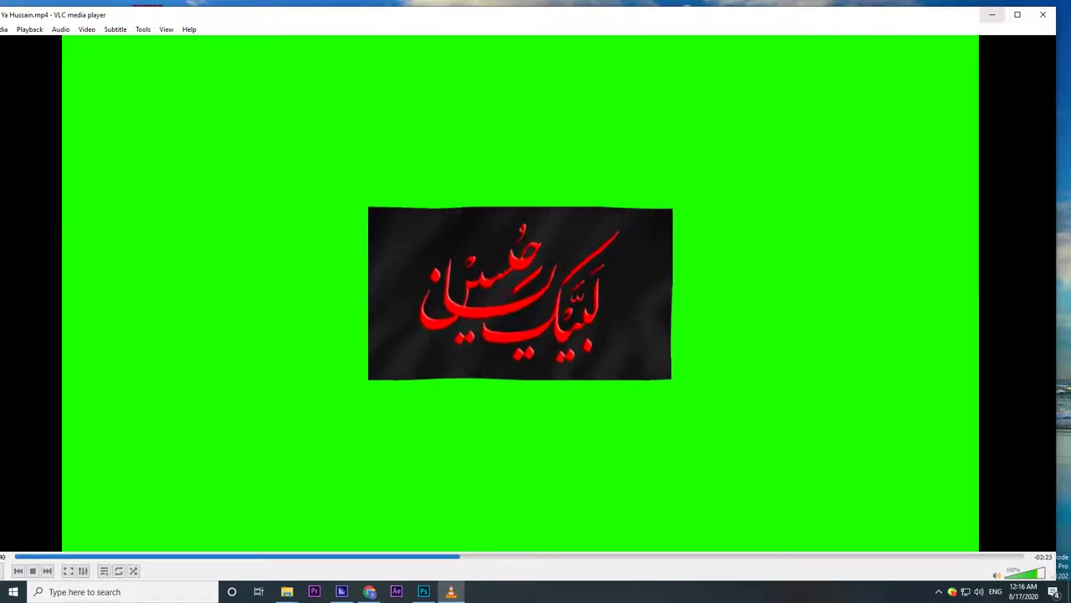
- Minimize the video player, refresh the desktop and launch After Effects
{"action": "left_click", "coordinate": [993, 15]}
{"action": "right_click", "coordinate": [707, 178]}
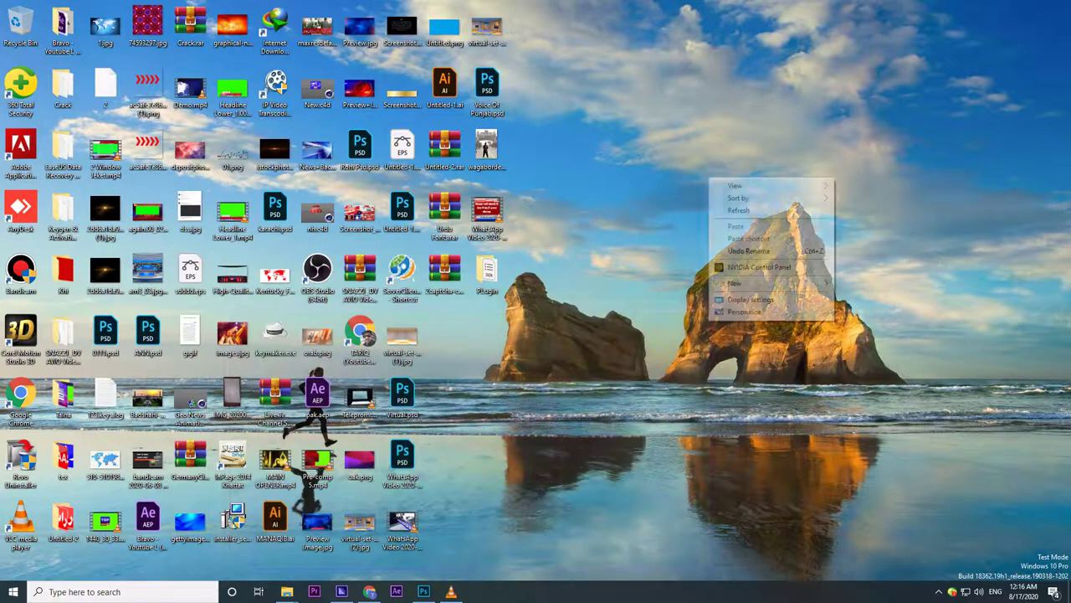
{"action": "left_click", "coordinate": [745, 211]}
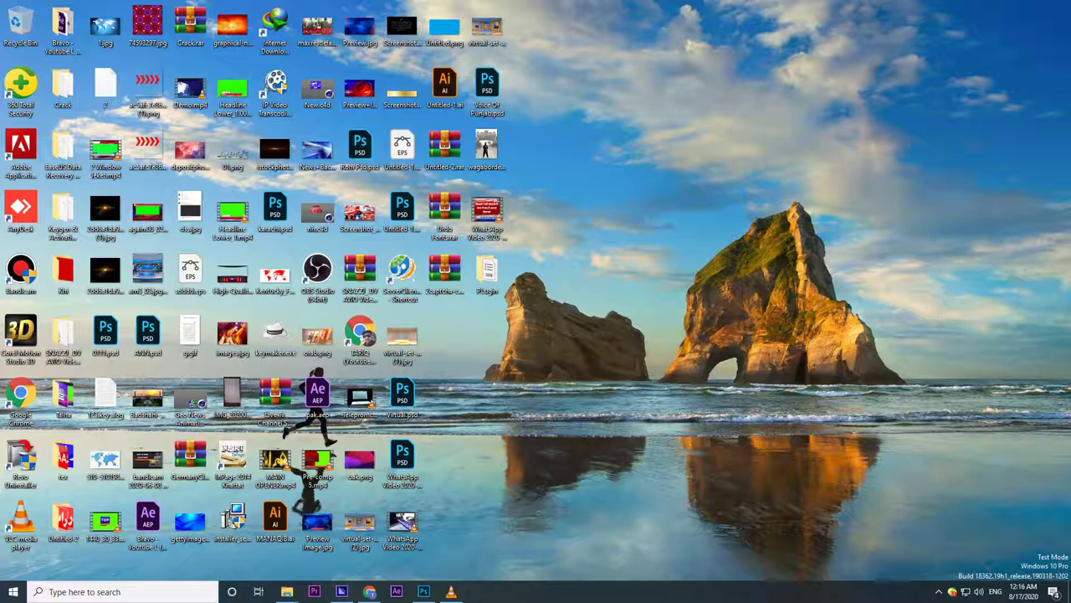
{"action": "right_click", "coordinate": [641, 249]}
{"action": "left_click", "coordinate": [670, 284]}
{"action": "right_click", "coordinate": [634, 199]}
{"action": "left_click", "coordinate": [665, 233]}
{"action": "left_click", "coordinate": [396, 591]}
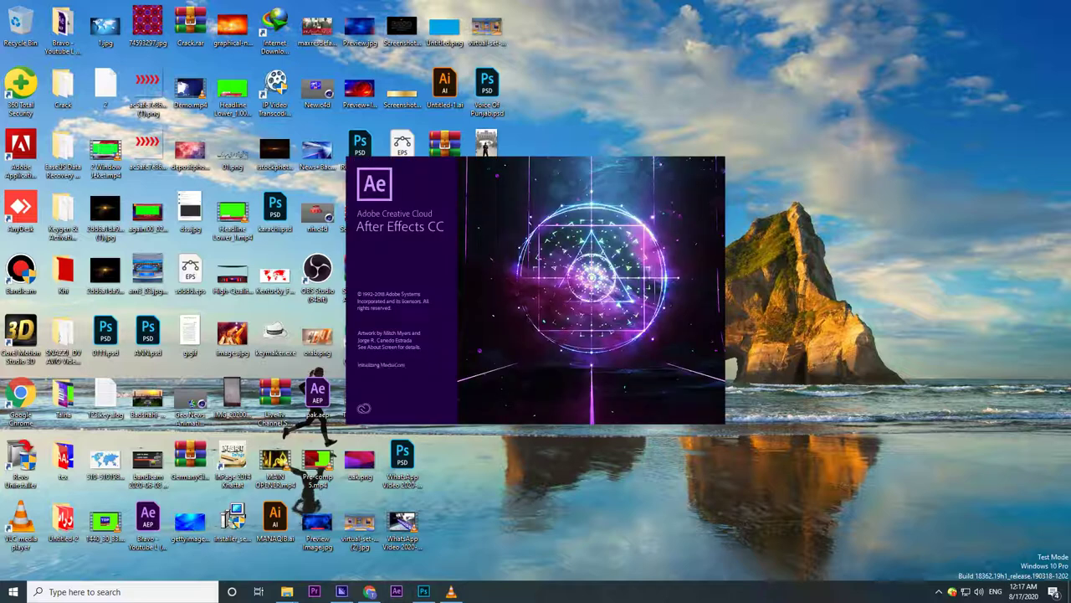
{"action": "right_click", "coordinate": [865, 218]}
{"action": "left_click", "coordinate": [888, 250]}
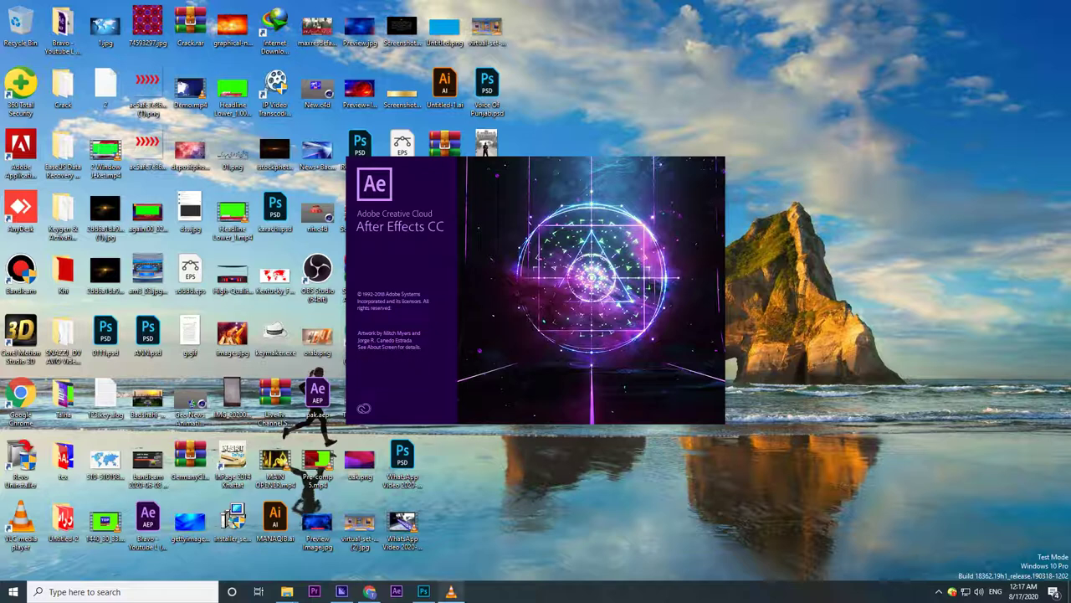
- Dismiss the After Effects Start window and minimize After Effects to work in the Chrome browser
{"action": "mouse_move", "coordinate": [369, 591]}
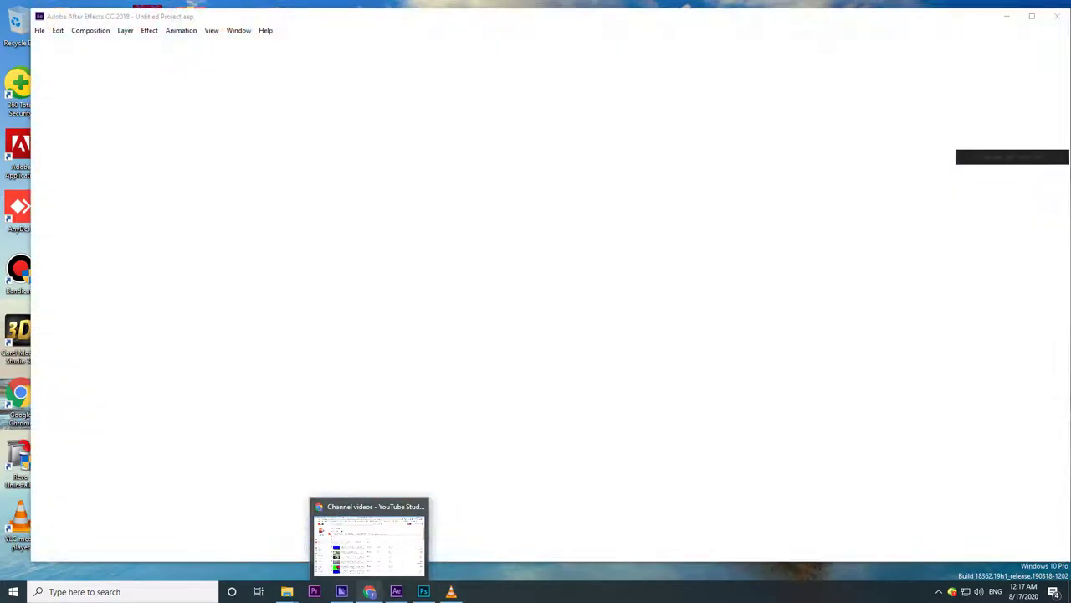
{"action": "left_click", "coordinate": [369, 591]}
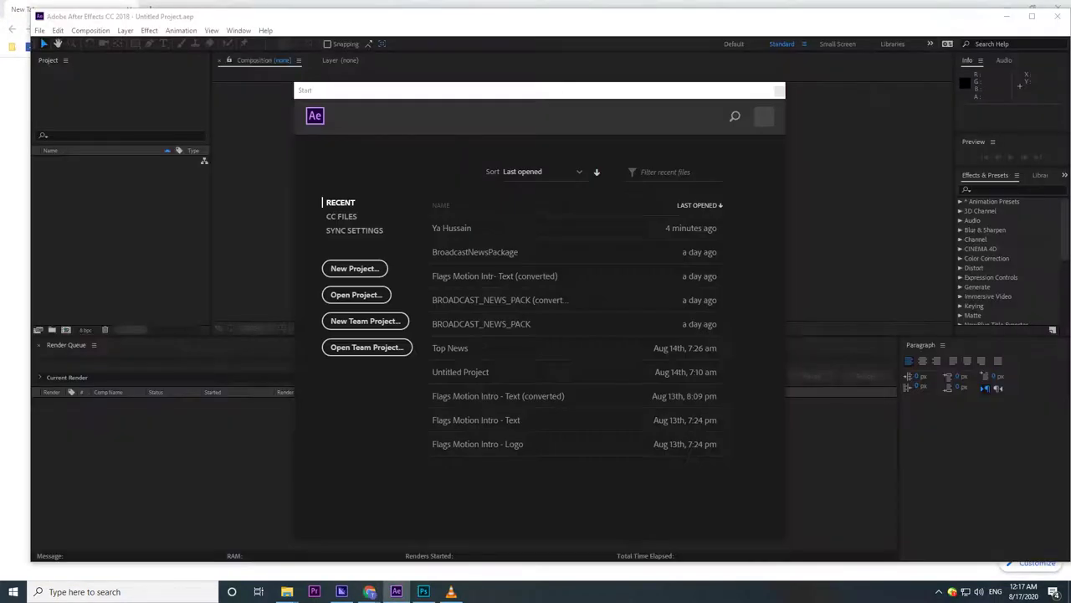
{"action": "left_click", "coordinate": [779, 90]}
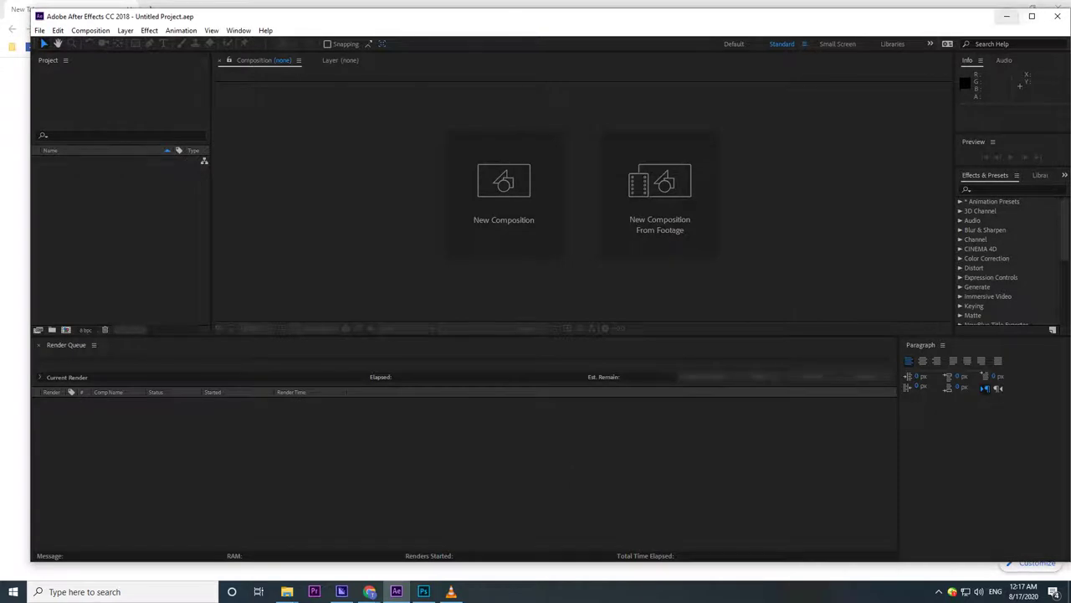
{"action": "left_click", "coordinate": [1008, 16]}
- On youtube.com, search for TM Graphics and open the Labaik Ya Hussain green-screen video
{"action": "type", "text": "youtube.com"}
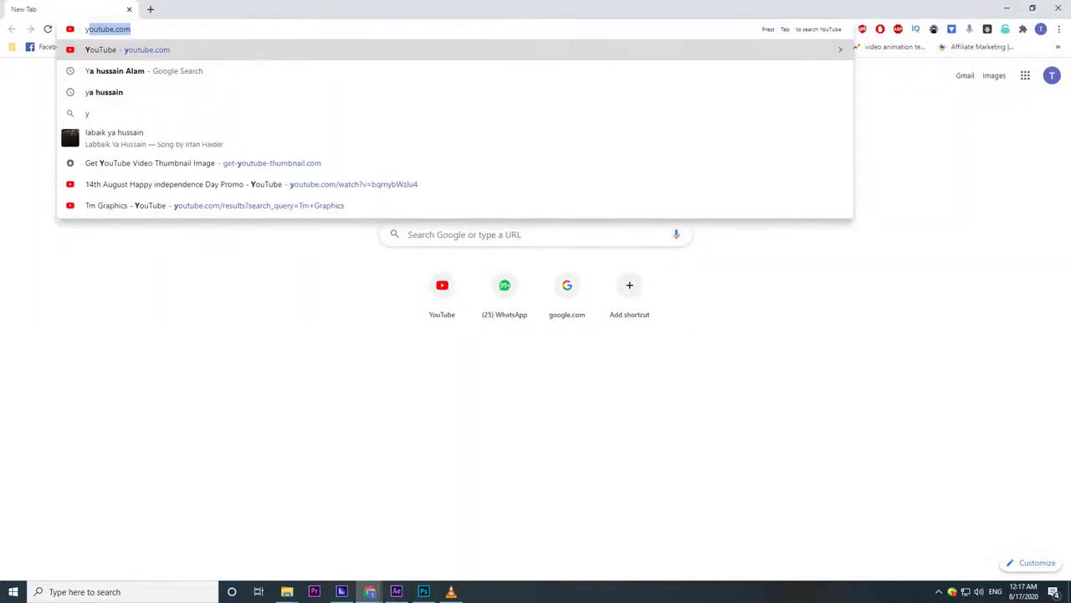
{"action": "key", "text": "Return"}
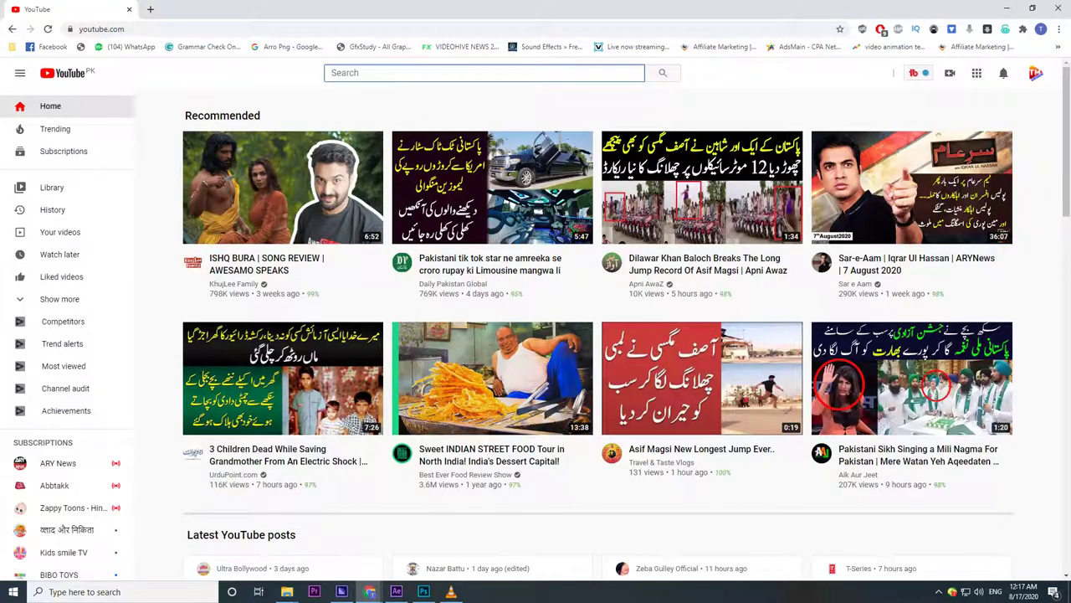
{"action": "type", "text": "TM Graph"}
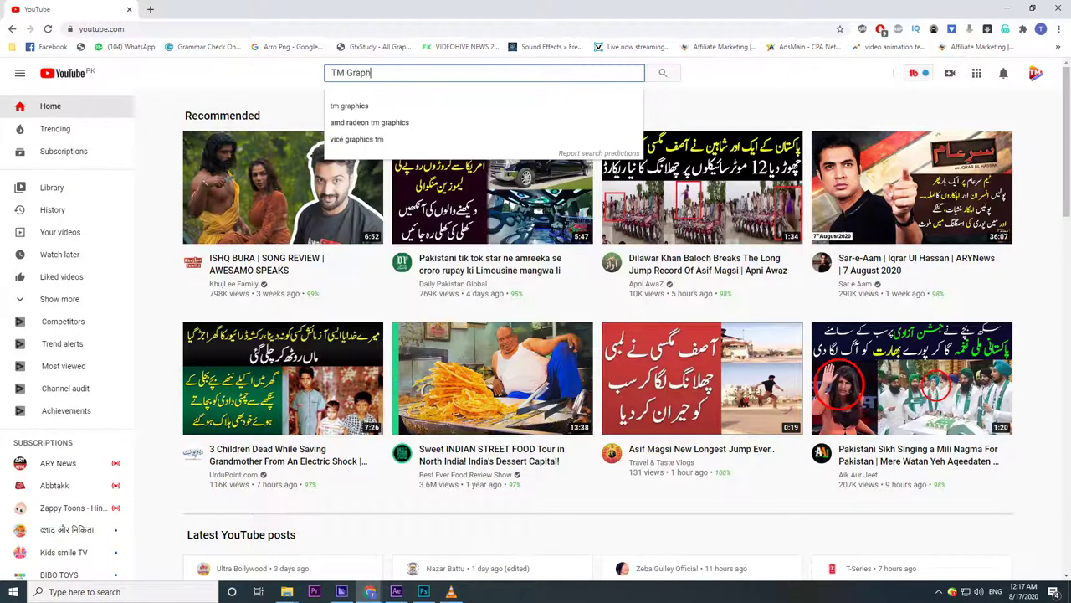
{"action": "type", "text": "ics"}
{"action": "key", "text": "Return"}
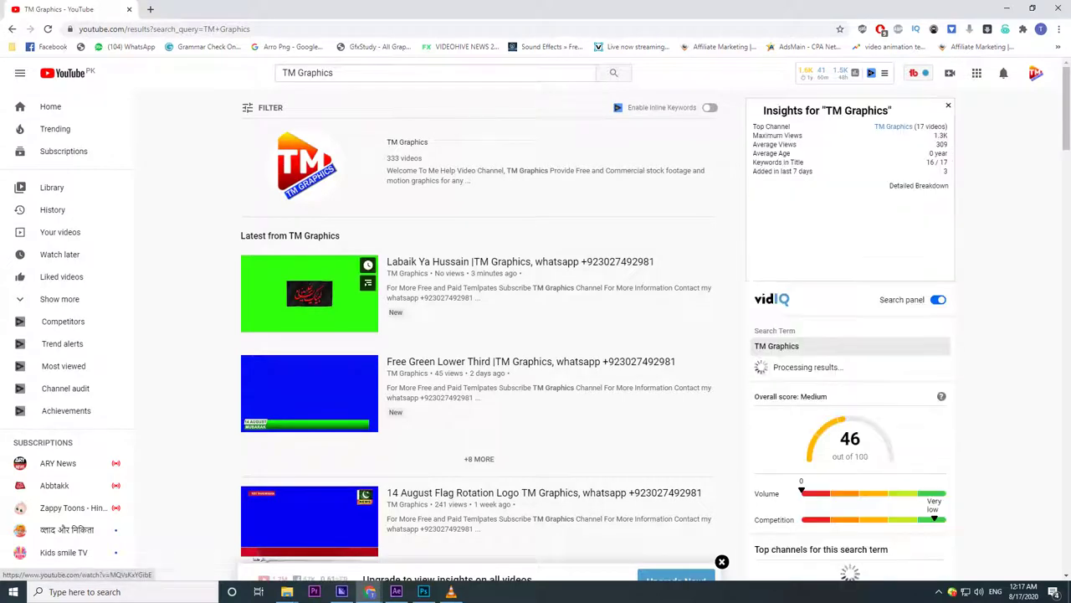
{"action": "left_click", "coordinate": [310, 293]}
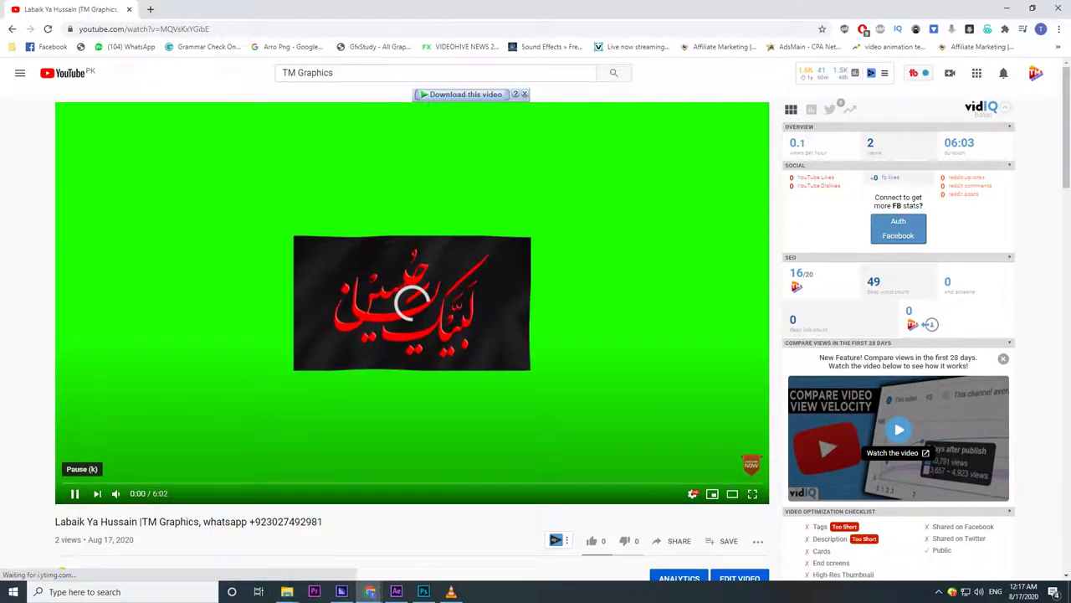
- Preview Ya Hussain.mp4 from the Graphics folder on New Volume (H:), then minimize the player
{"action": "mouse_move", "coordinate": [286, 592]}
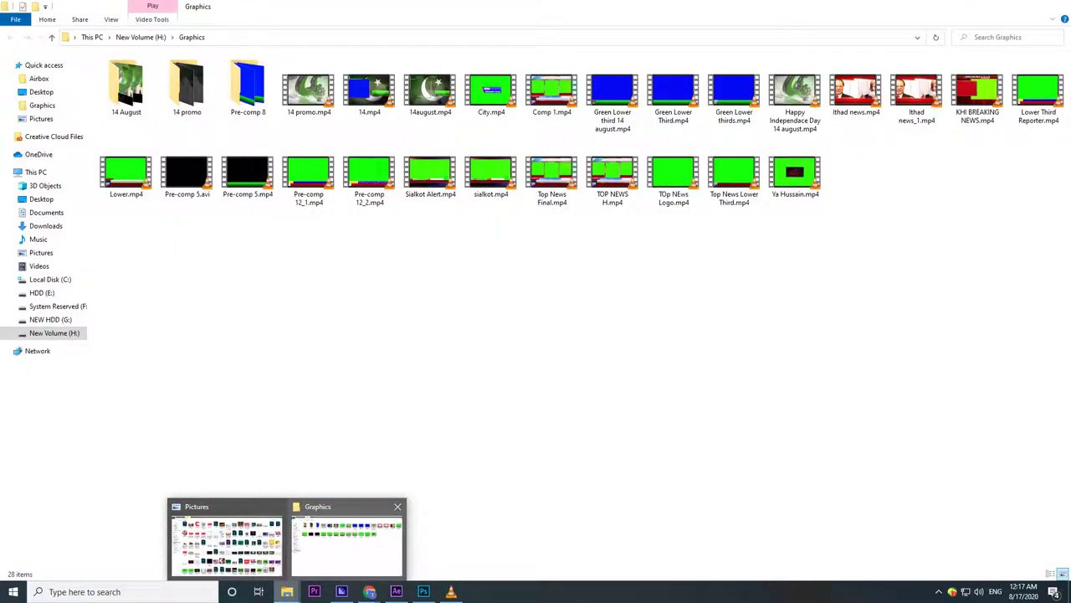
{"action": "left_click", "coordinate": [347, 542]}
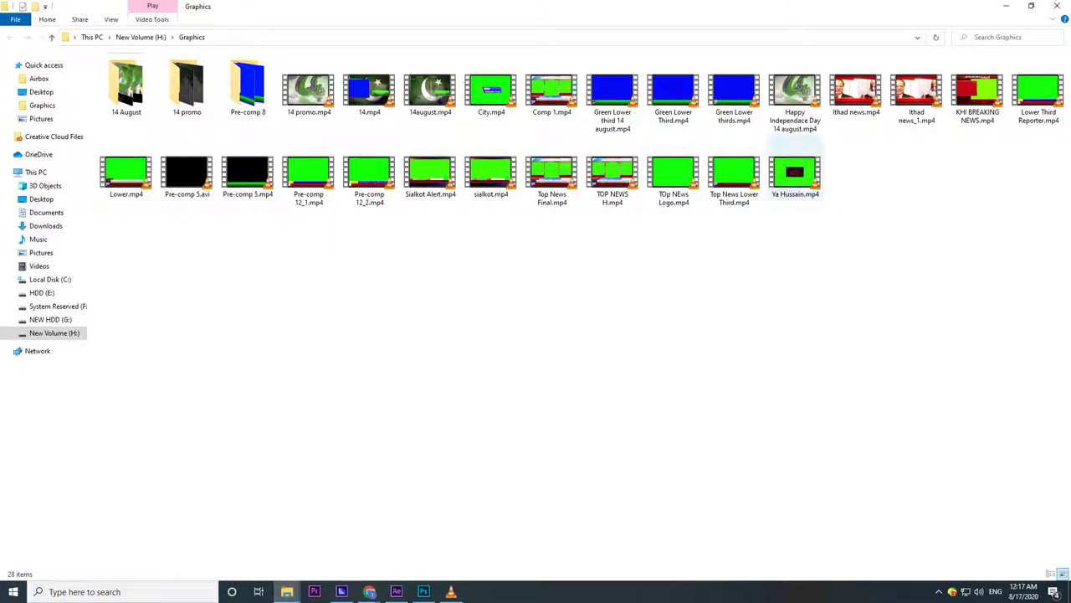
{"action": "left_click", "coordinate": [795, 176]}
{"action": "key", "text": "Return"}
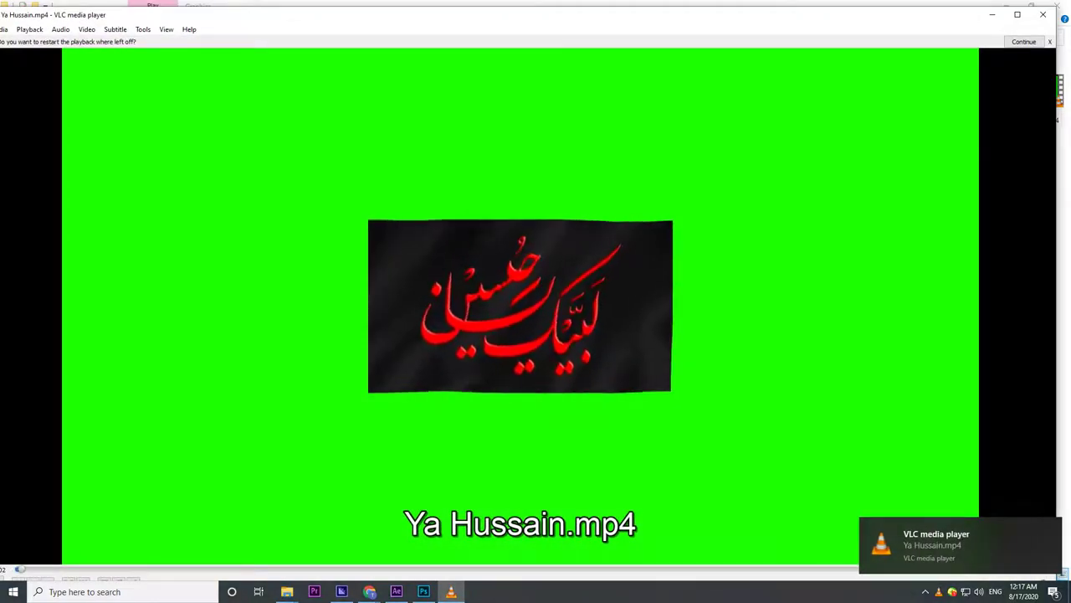
{"action": "key", "text": "f"}
{"action": "key", "text": "Escape"}
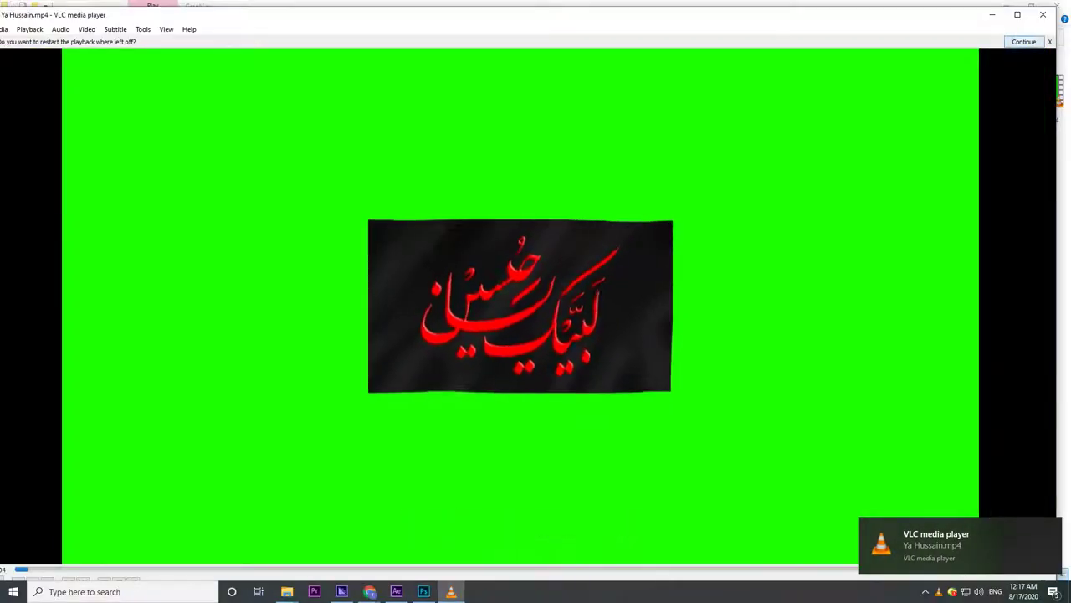
{"action": "left_click", "coordinate": [450, 591]}
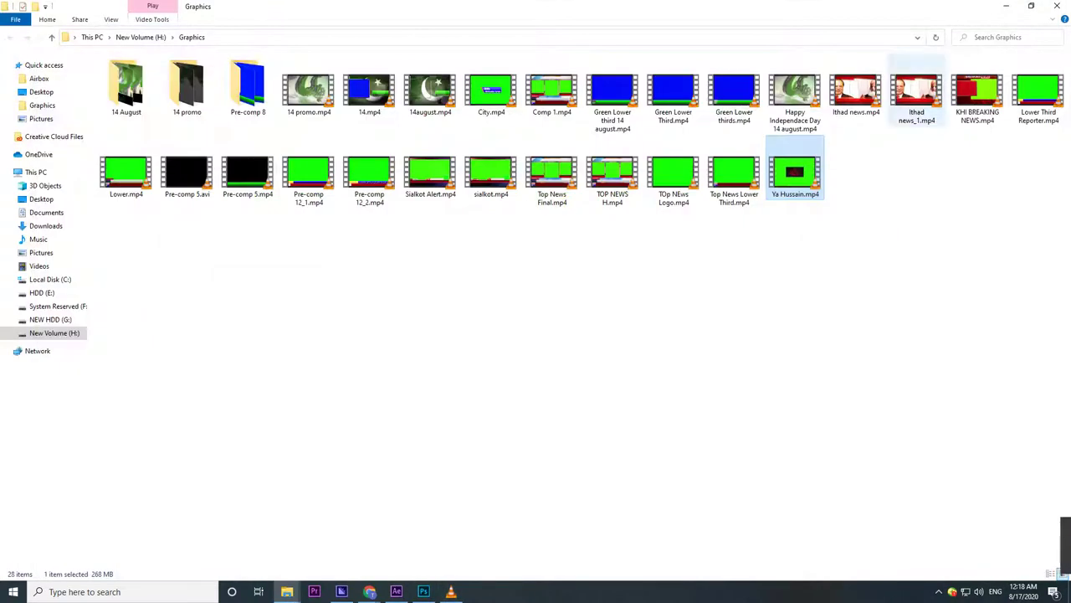
- Switch to the empty After Effects project
{"action": "mouse_move", "coordinate": [450, 590]}
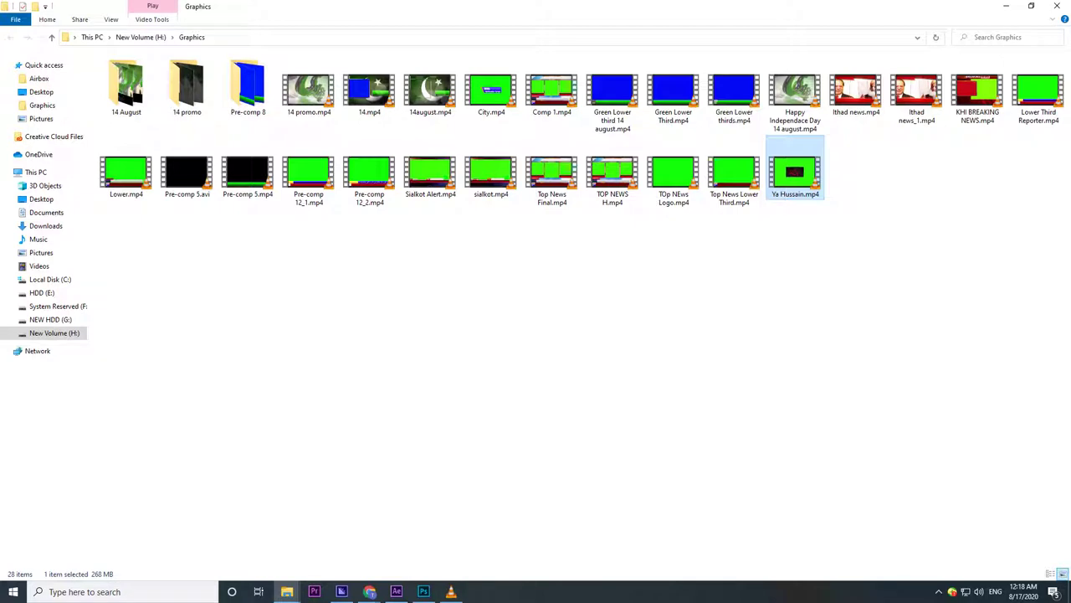
{"action": "mouse_move", "coordinate": [397, 591]}
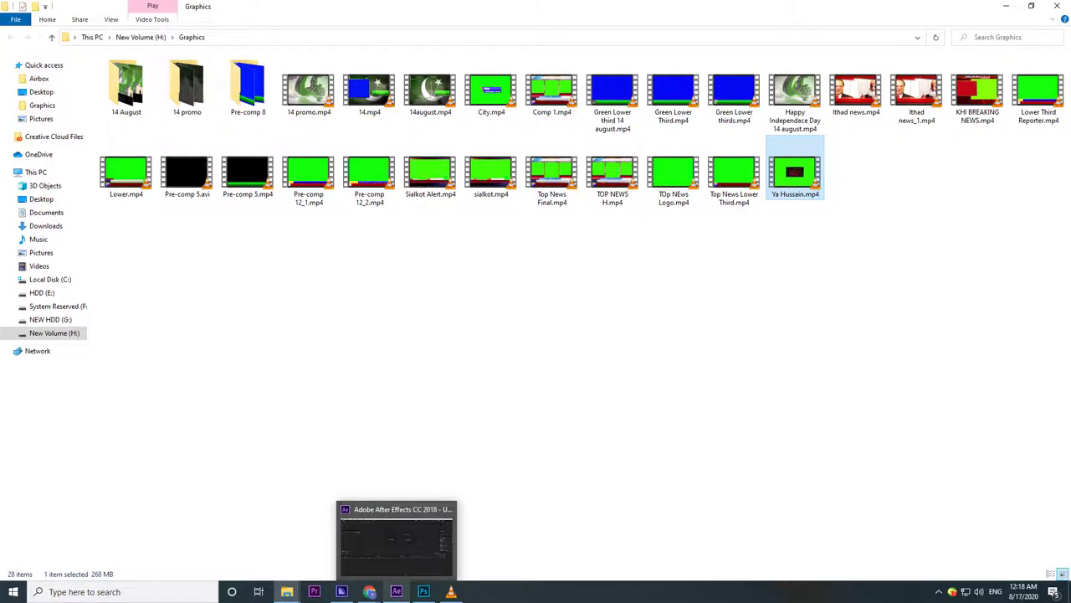
{"action": "left_click", "coordinate": [396, 540]}
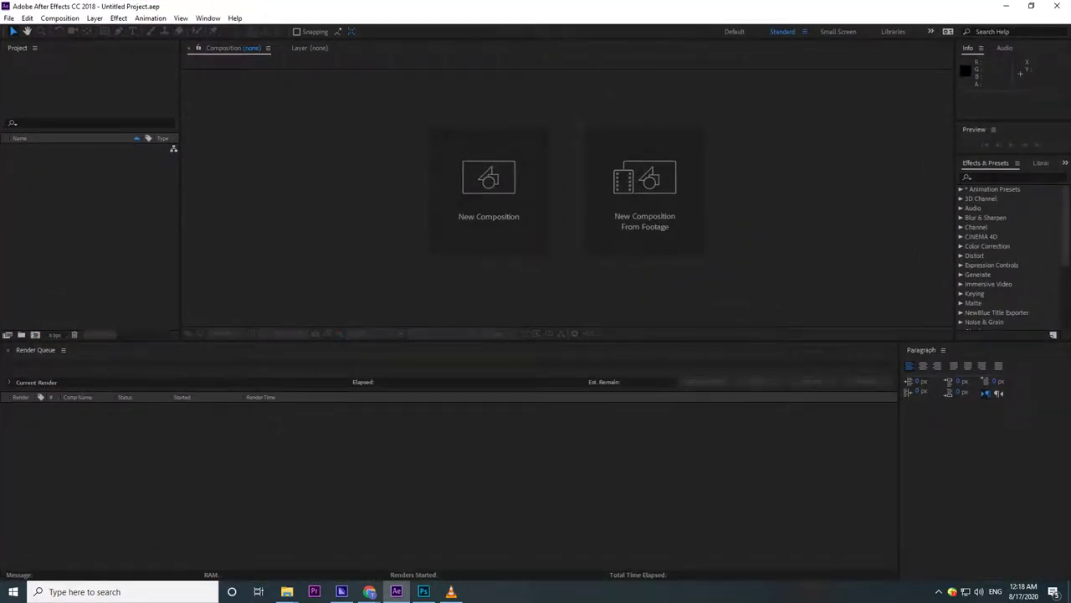
- Switch to File Explorer and look through the Logo,s folder on New Volume (H:), then return to the drive's root
{"action": "mouse_move", "coordinate": [287, 590]}
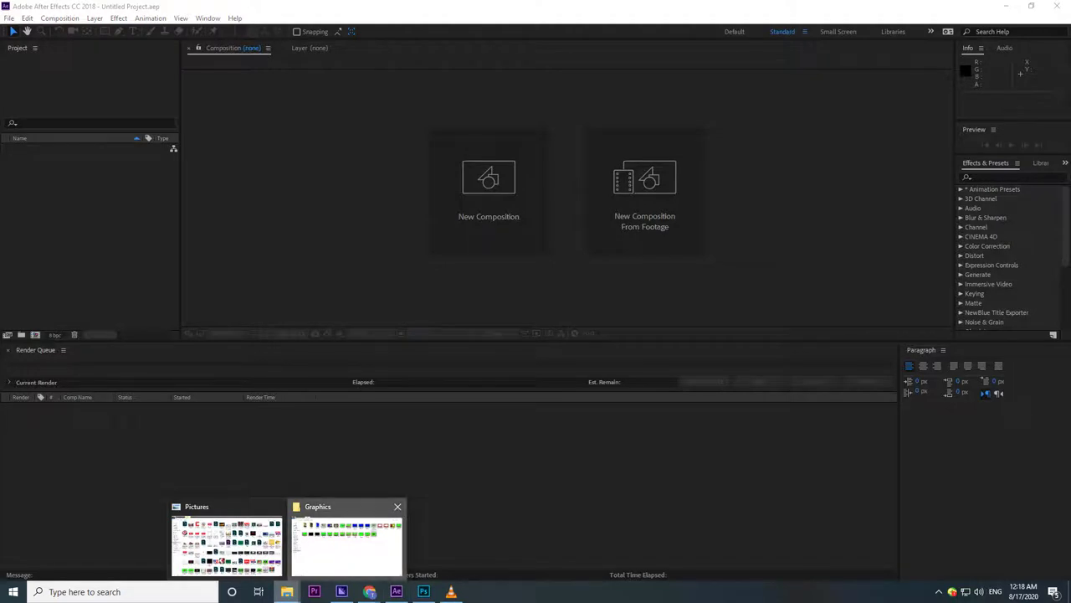
{"action": "left_click", "coordinate": [347, 544]}
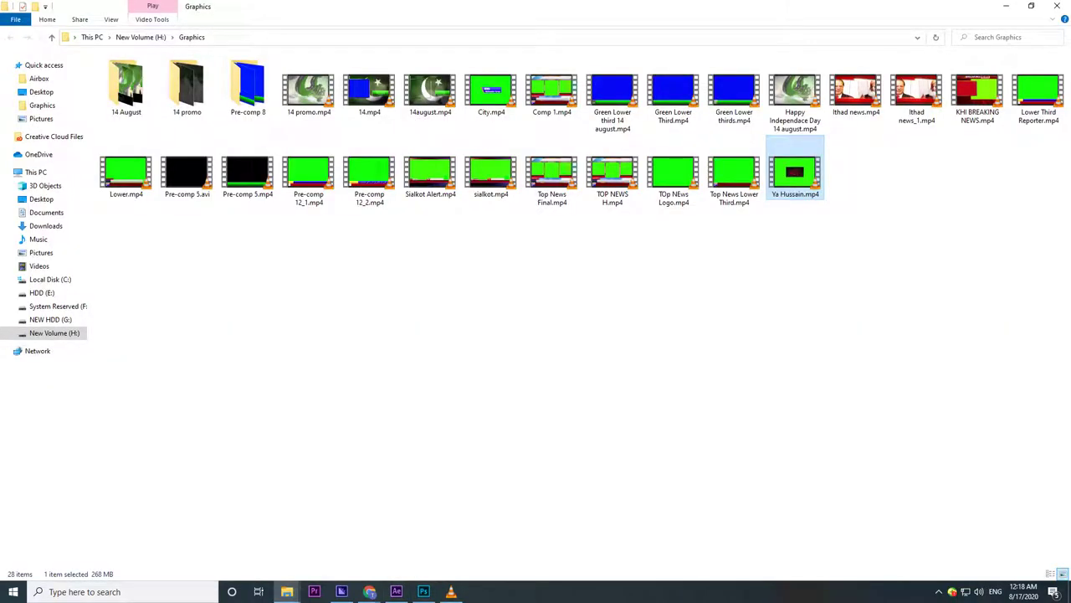
{"action": "key", "text": "Escape"}
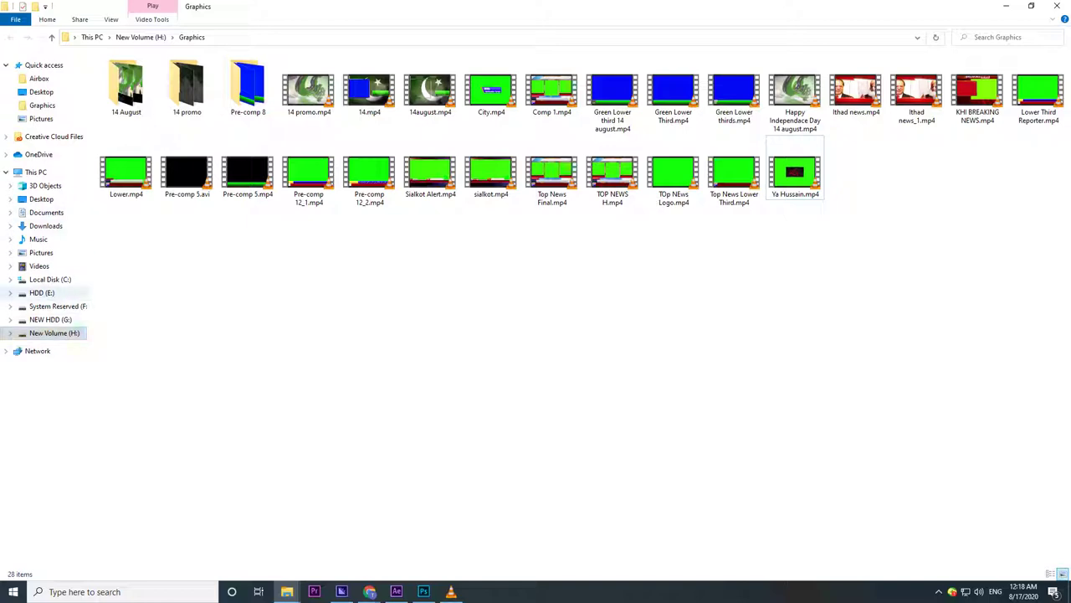
{"action": "left_click", "coordinate": [54, 332]}
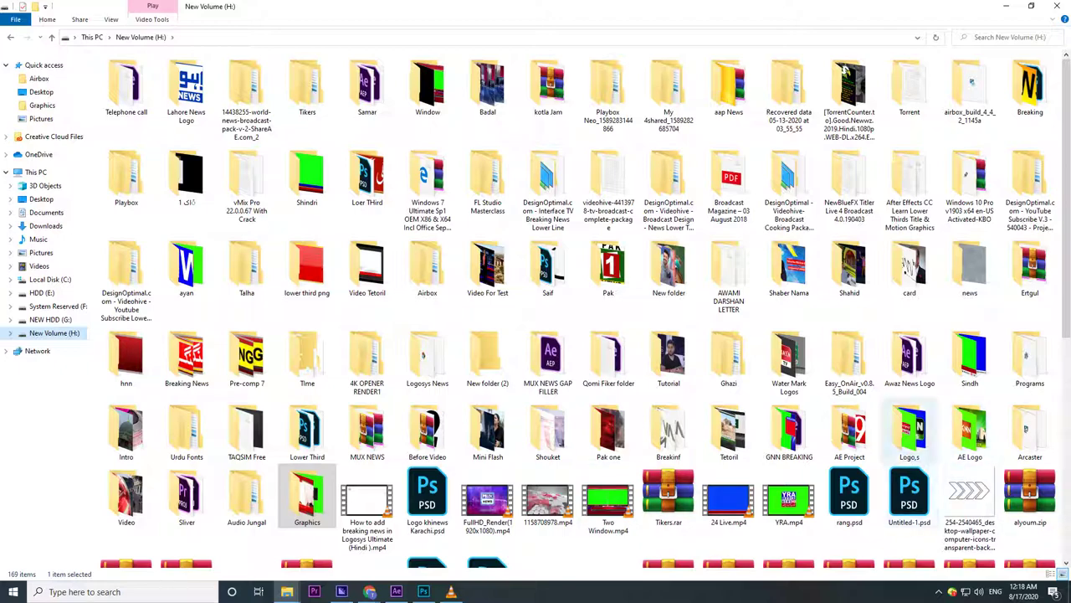
{"action": "double_click", "coordinate": [910, 431]}
{"action": "scroll", "coordinate": [909, 431], "scroll_direction": "down", "scroll_amount": 5}
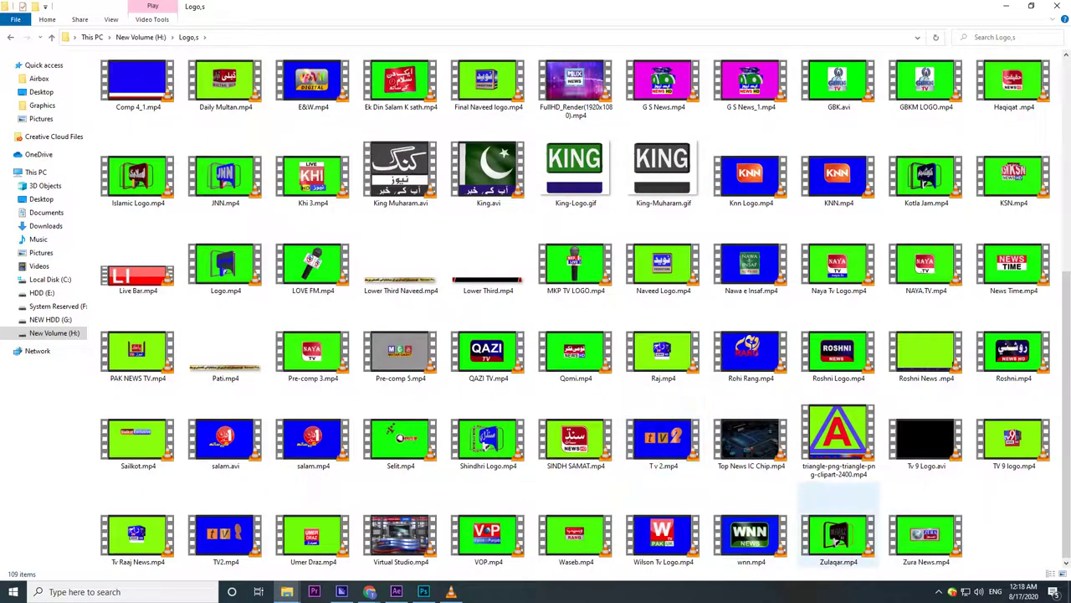
{"action": "scroll", "coordinate": [139, 421], "scroll_direction": "up", "scroll_amount": 5}
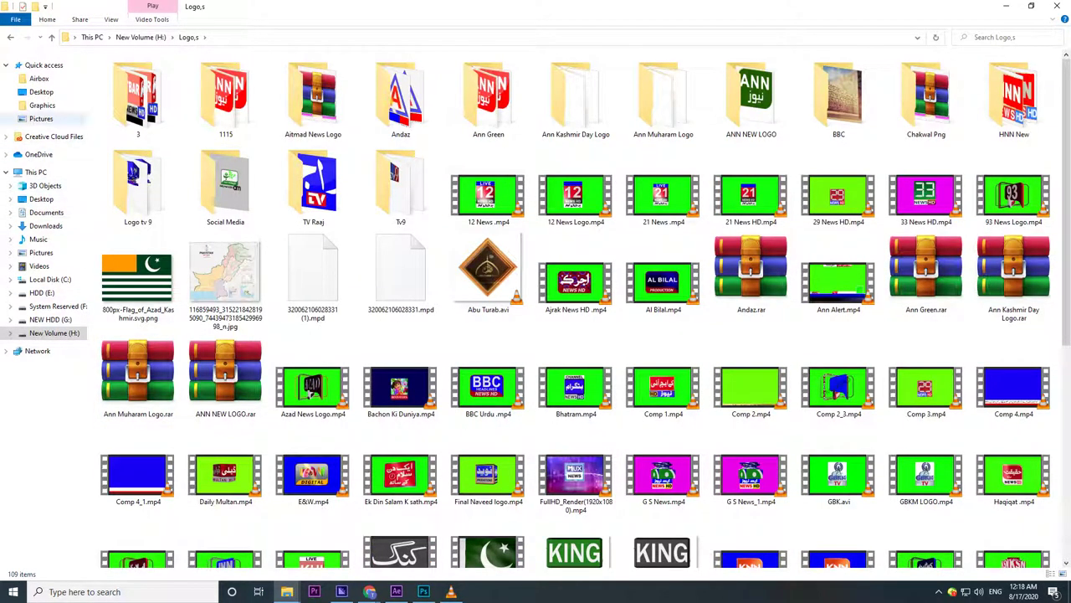
{"action": "left_click", "coordinate": [54, 332]}
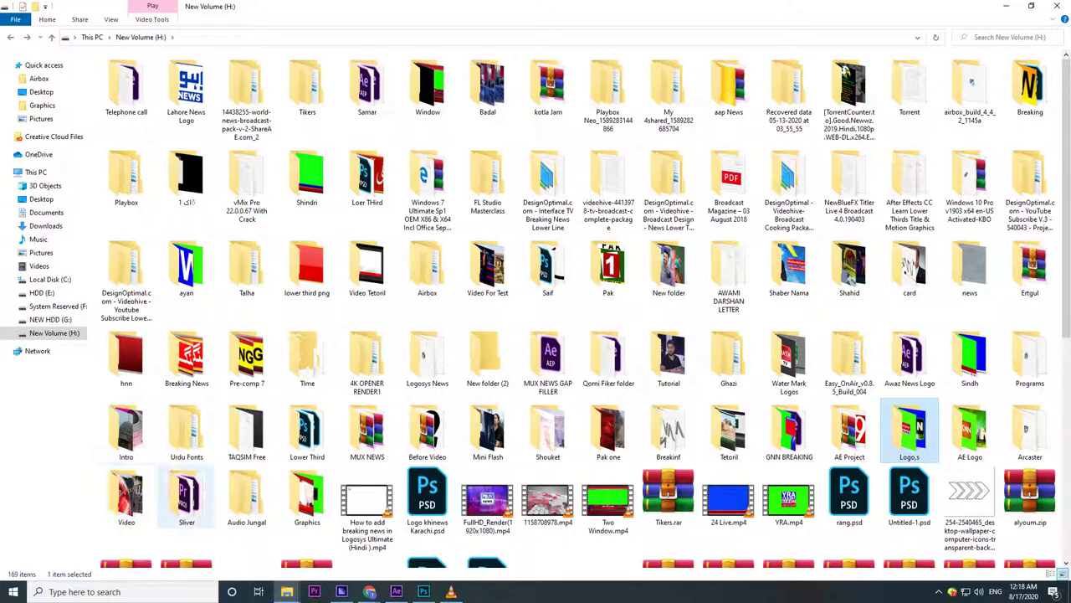
- Open the AE Logo folder on New Volume (H:) and search it for mp3
{"action": "key", "text": "Left"}
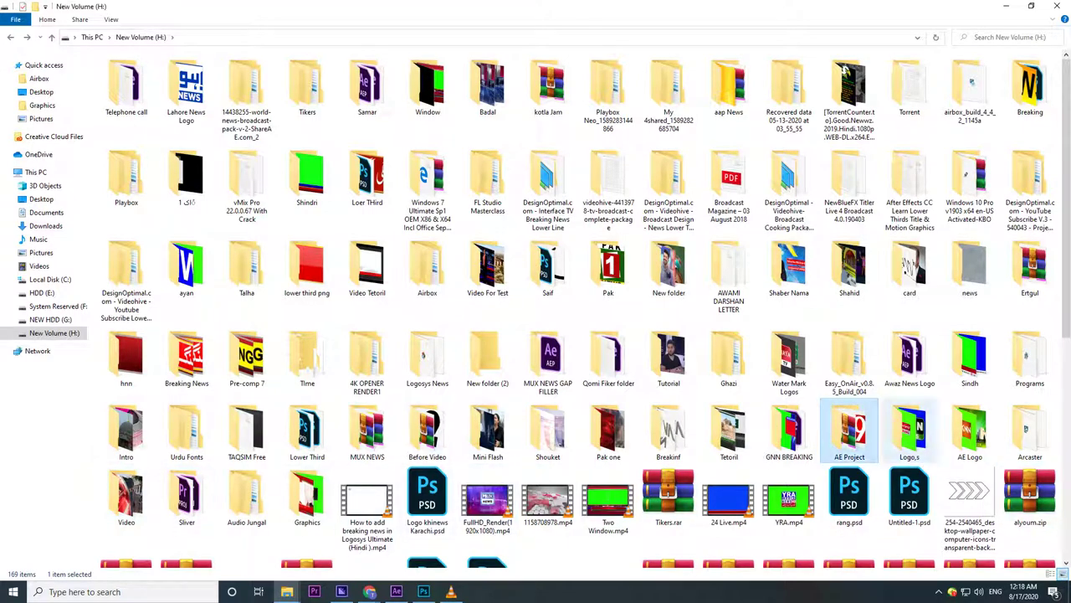
{"action": "double_click", "coordinate": [970, 428]}
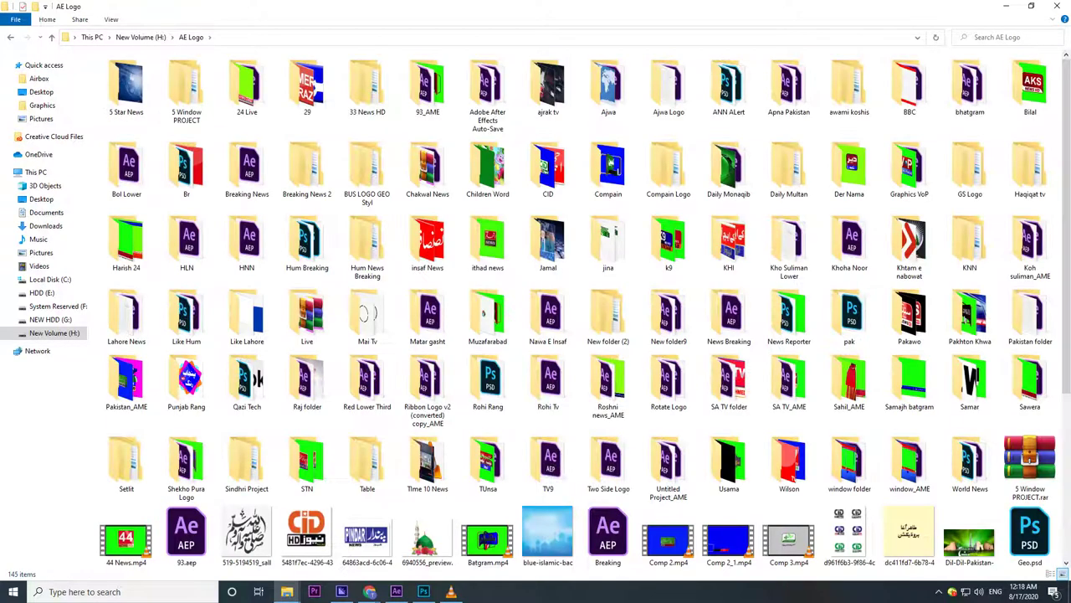
{"action": "type", "text": "mp4"}
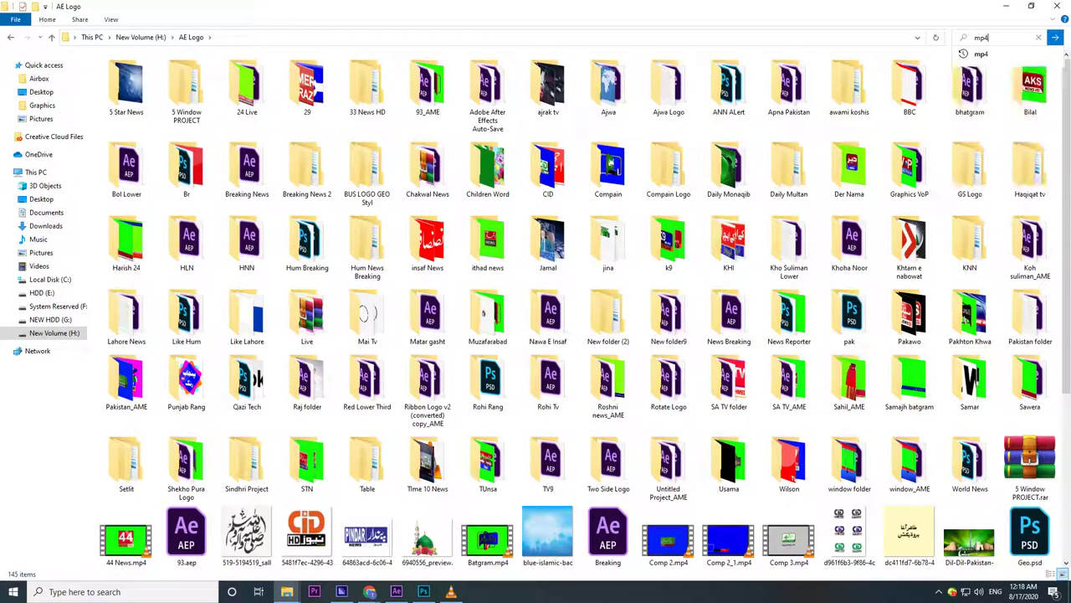
{"action": "key", "text": "BackSpace"}
{"action": "type", "text": "3"}
{"action": "key", "text": "Return"}
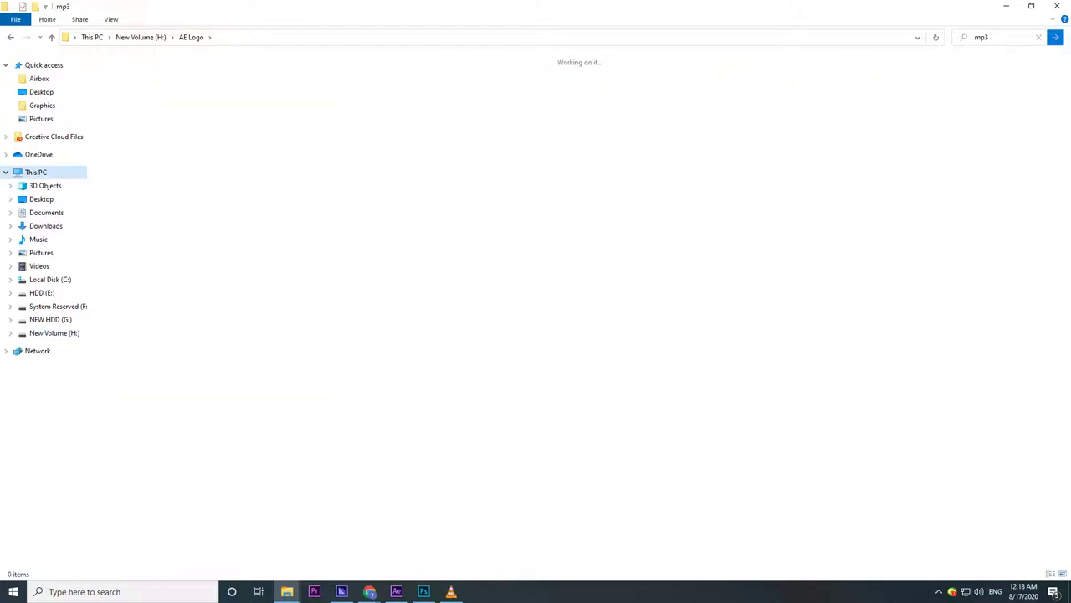
- Search the whole of This PC for mp4 and browse the results as large thumbnails
{"action": "left_click", "coordinate": [36, 171]}
{"action": "left_click", "coordinate": [994, 36]}
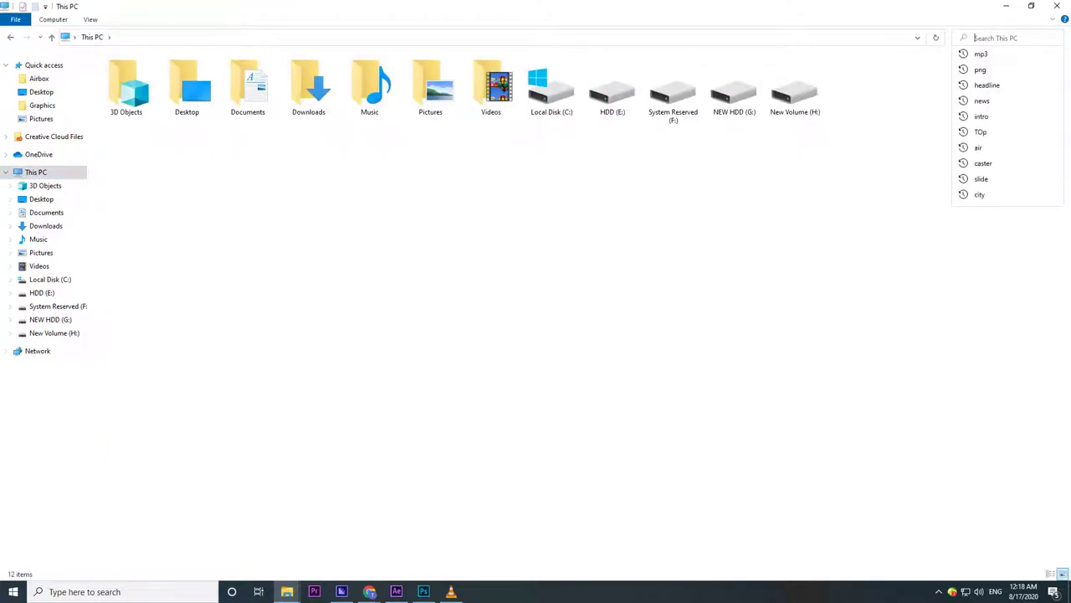
{"action": "type", "text": "mp4"}
{"action": "key", "text": "Return"}
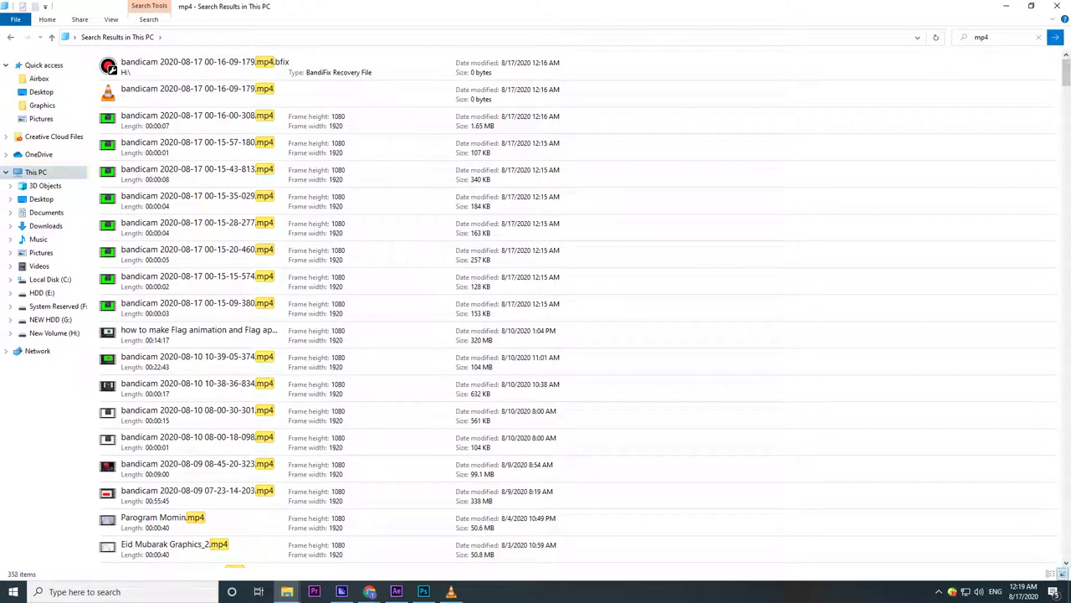
{"action": "left_click", "coordinate": [1062, 574]}
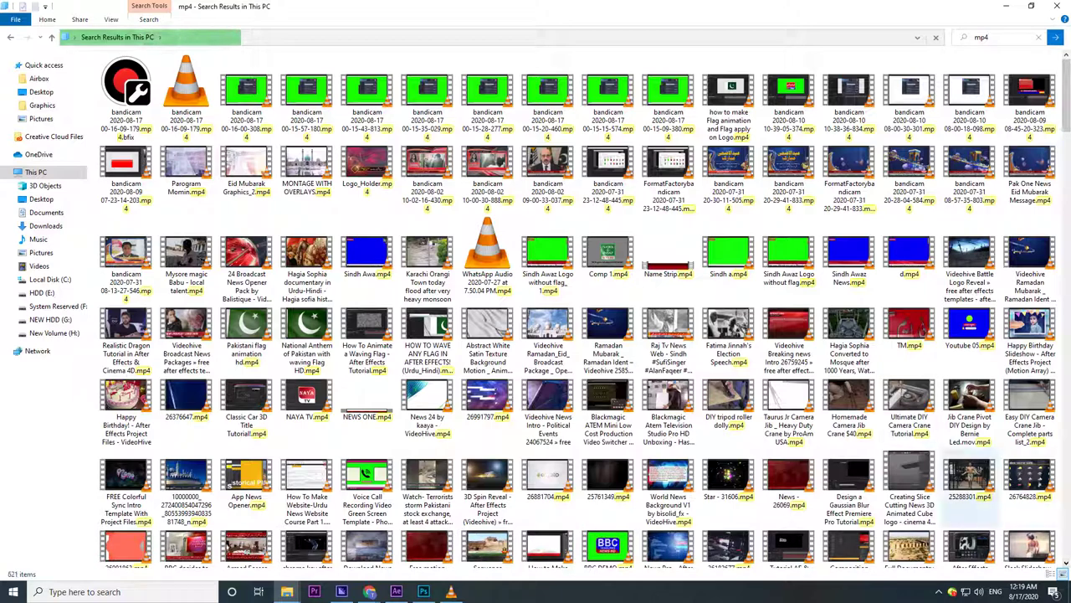
{"action": "scroll", "coordinate": [911, 418], "scroll_direction": "down", "scroll_amount": 5}
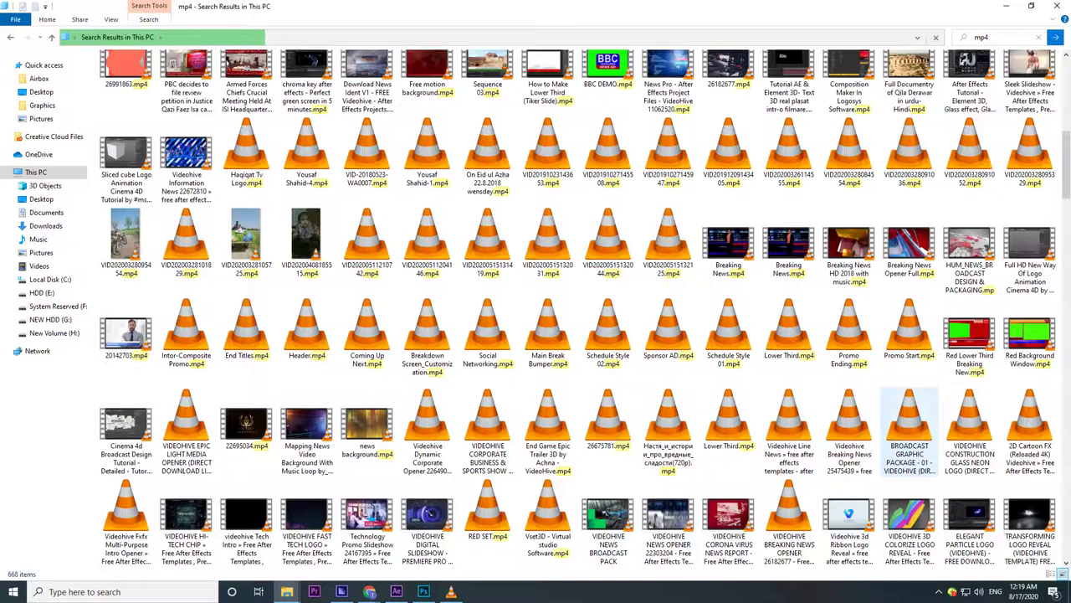
- Look through the rest of the mp4 search results, then return to the This PC overview
{"action": "scroll", "coordinate": [911, 418], "scroll_direction": "down", "scroll_amount": 4}
{"action": "scroll", "coordinate": [911, 418], "scroll_direction": "down", "scroll_amount": 4}
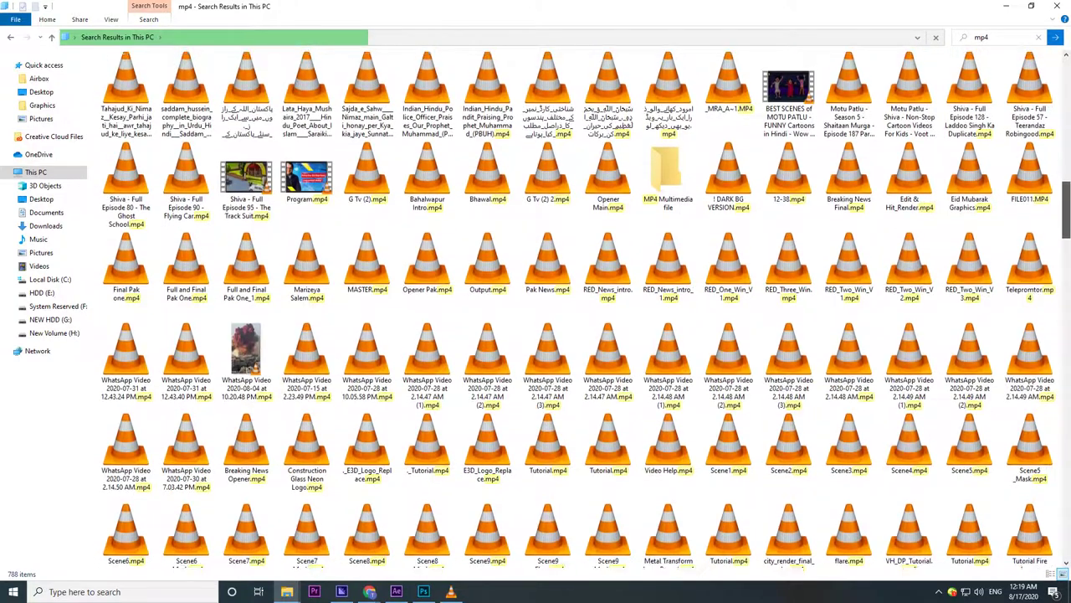
{"action": "left_click_drag", "start_coordinate": [1066, 238], "coordinate": [1065, 329]}
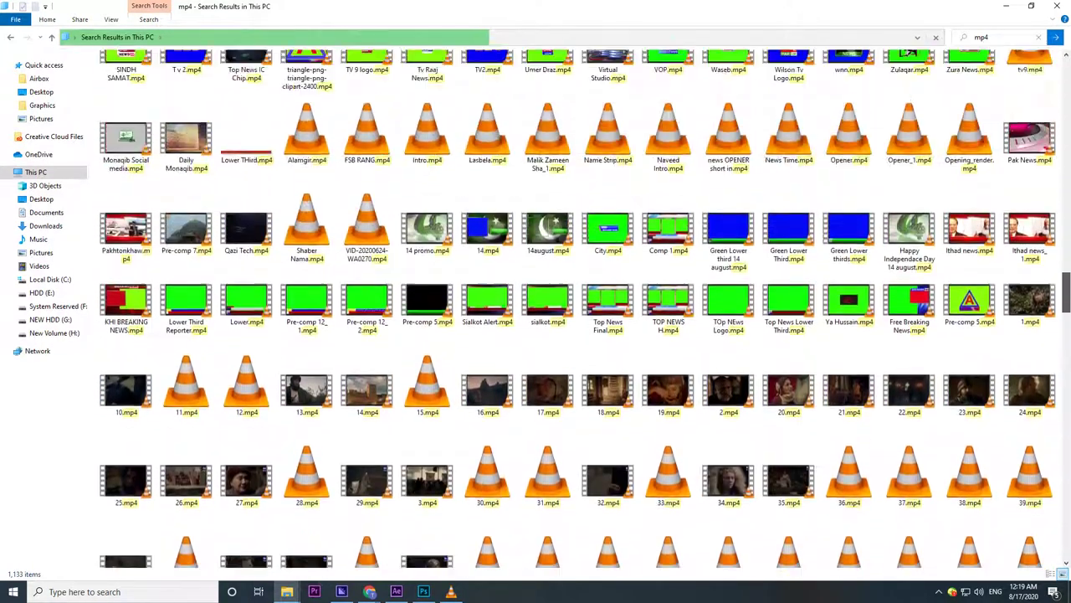
{"action": "left_click_drag", "start_coordinate": [1066, 292], "coordinate": [1065, 282]}
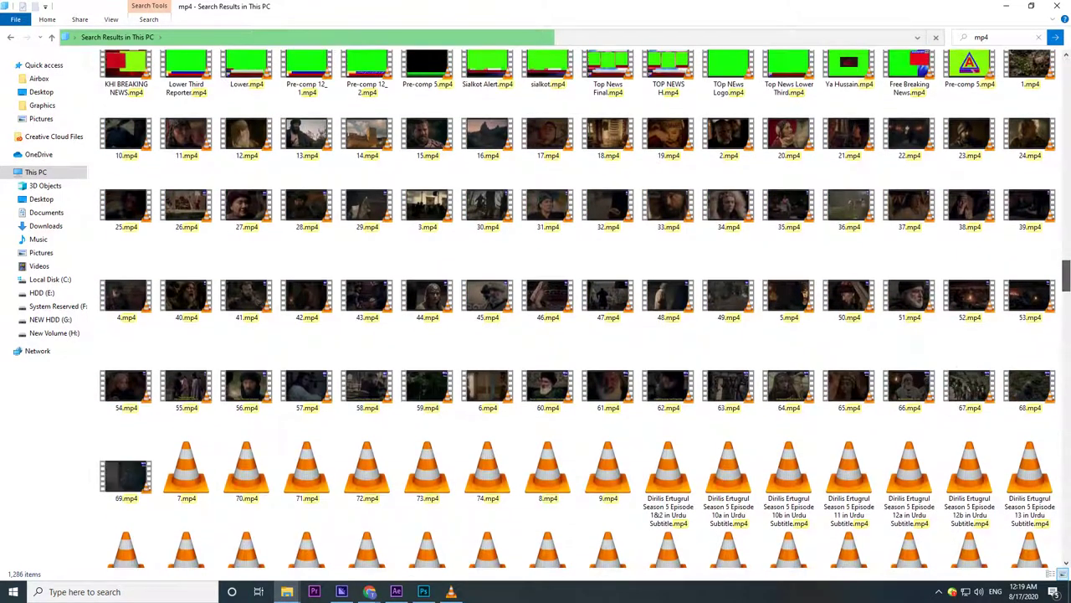
{"action": "scroll", "coordinate": [578, 301], "scroll_direction": "down", "scroll_amount": 3}
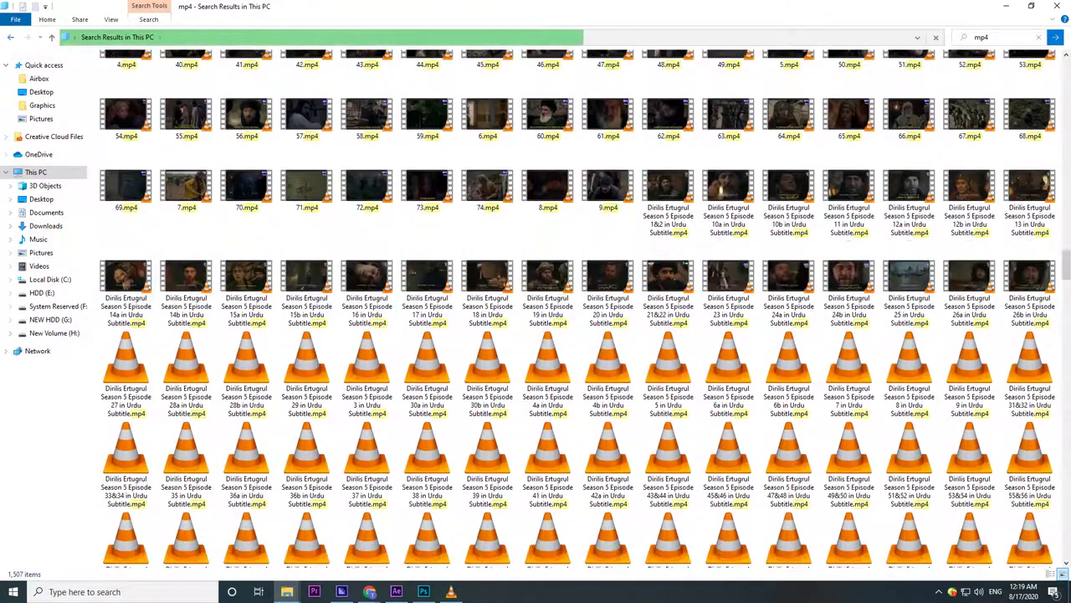
{"action": "key", "text": "alt+Left"}
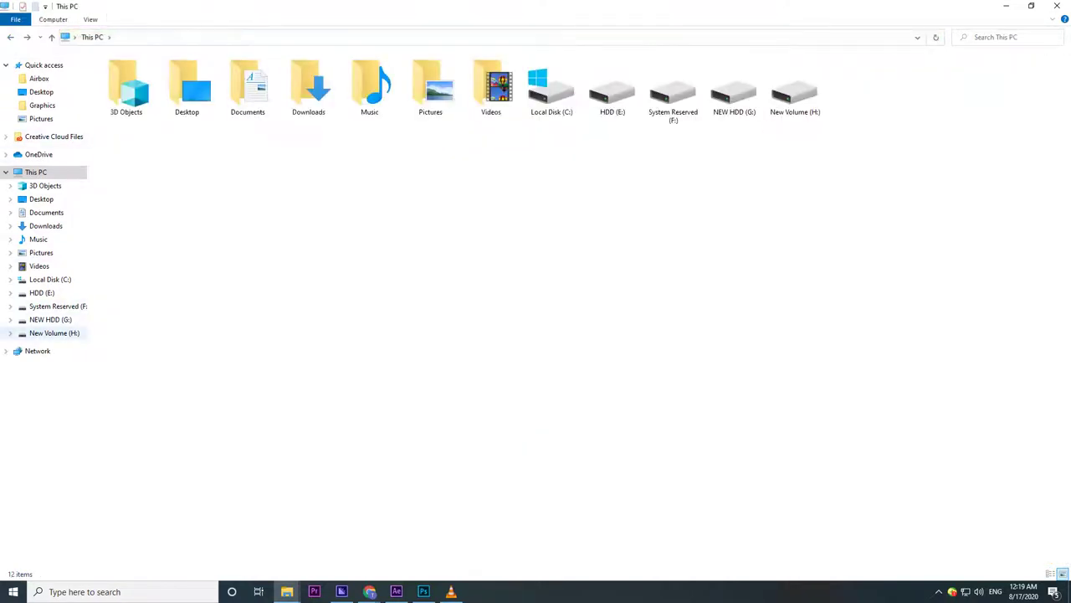
- Open the Logo,s folder on New Volume (H:) and look through its green-screen logo videos
{"action": "left_click", "coordinate": [54, 332]}
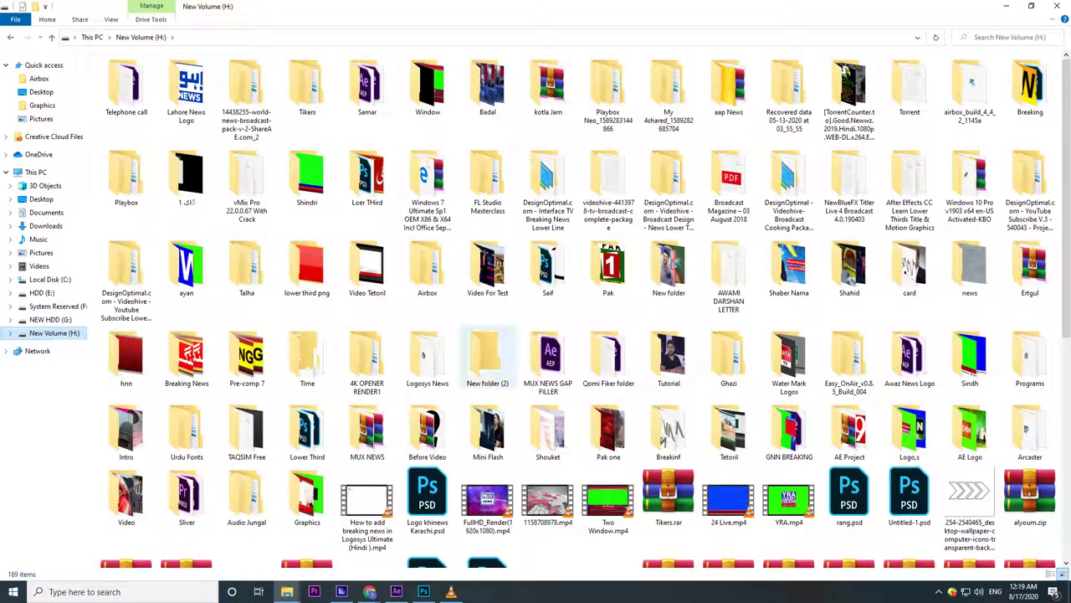
{"action": "double_click", "coordinate": [910, 431]}
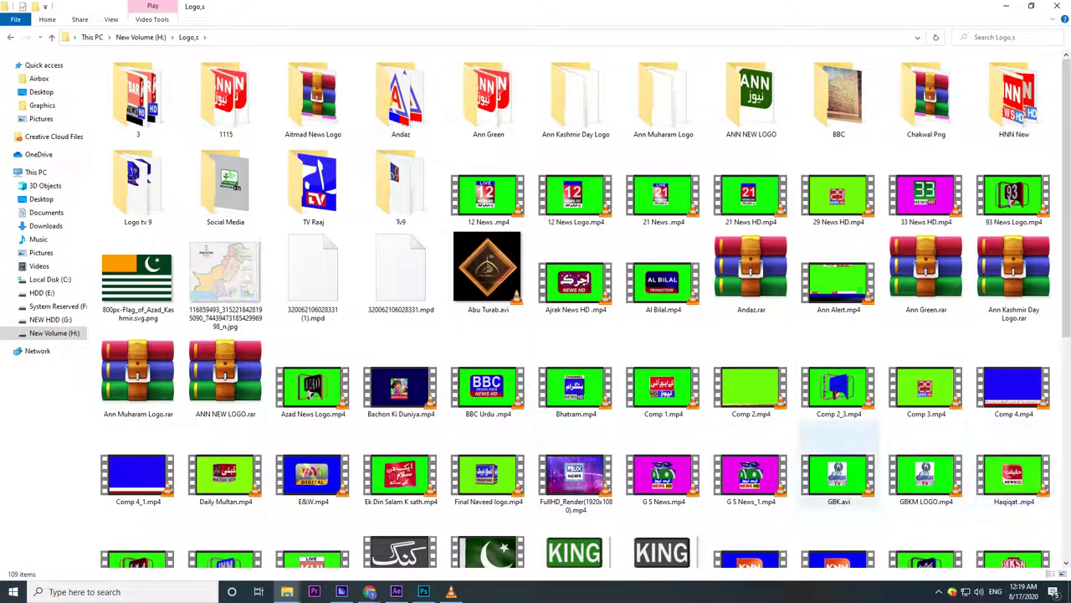
{"action": "scroll", "coordinate": [489, 444], "scroll_direction": "down", "scroll_amount": 3}
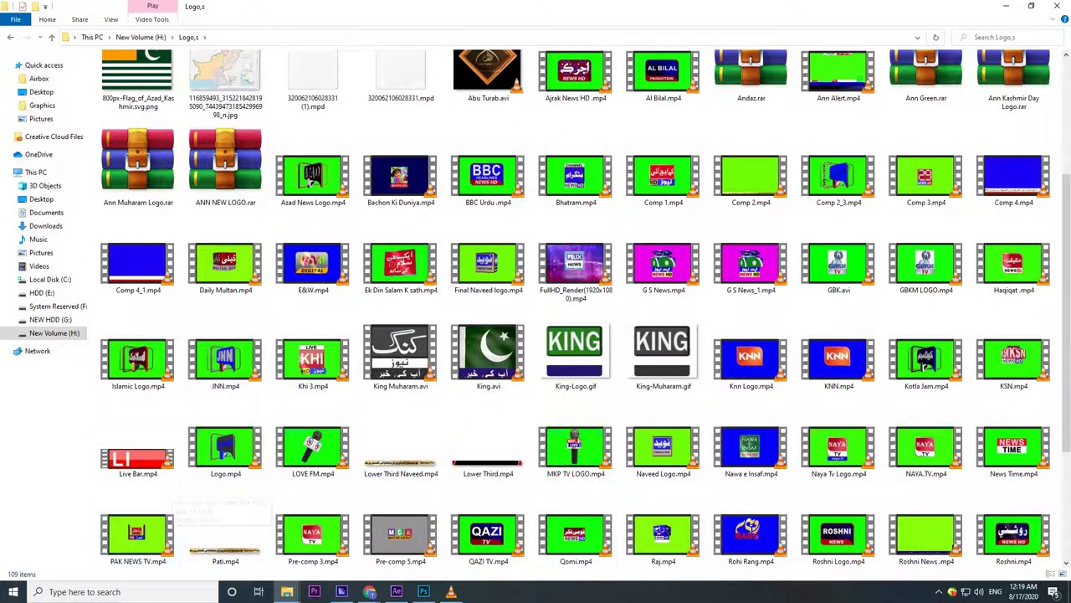
{"action": "scroll", "coordinate": [732, 511], "scroll_direction": "down", "scroll_amount": 2}
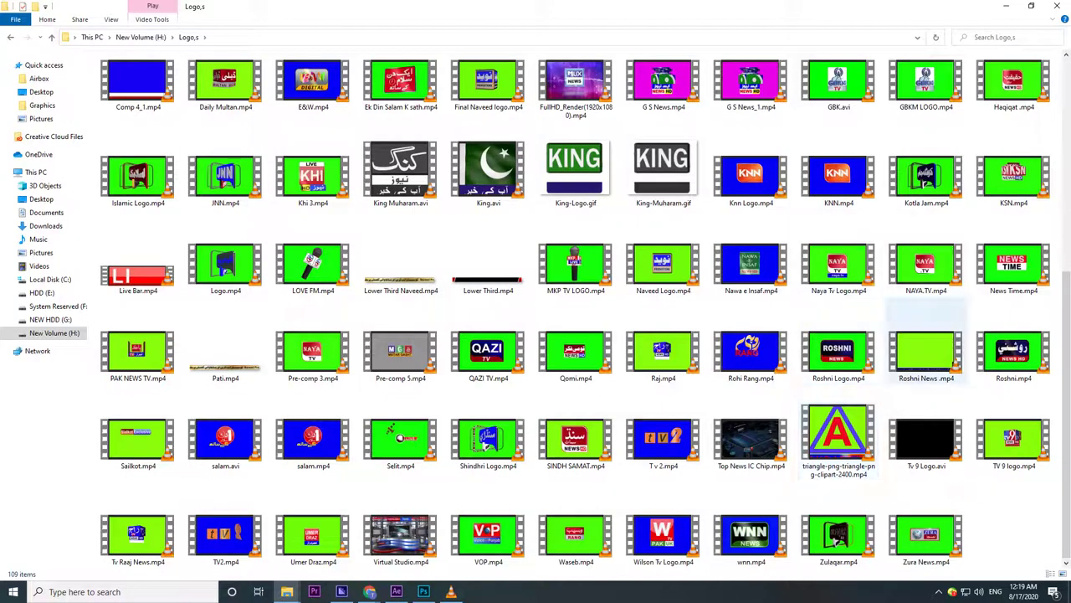
{"action": "scroll", "coordinate": [926, 310], "scroll_direction": "up", "scroll_amount": 5}
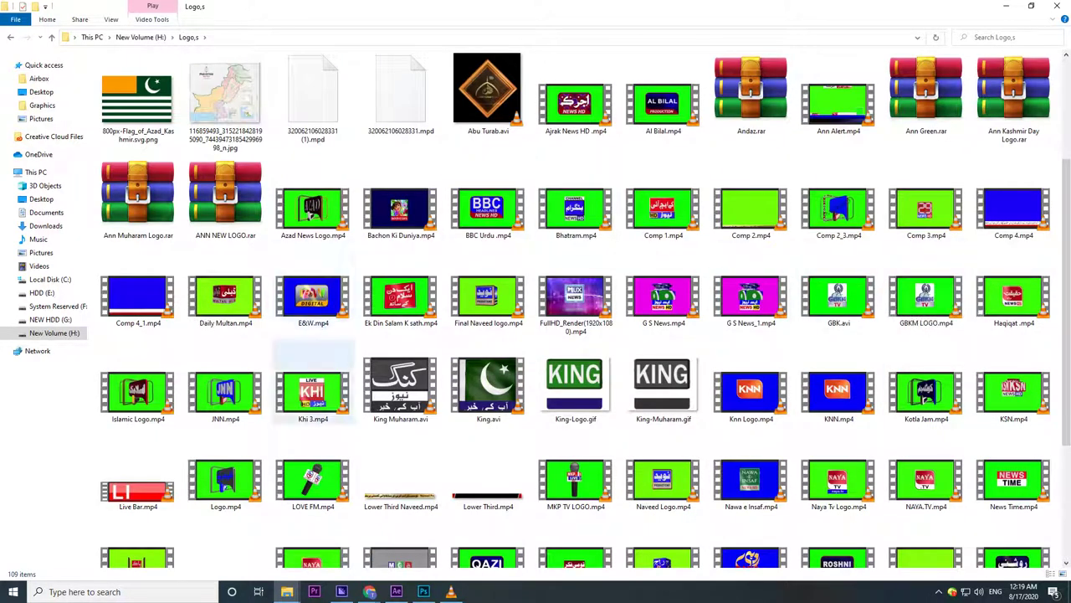
- Import Comp 1.mp4 from the Logo,s folder into the After Effects project and create a composition from it
{"action": "mouse_move", "coordinate": [311, 353]}
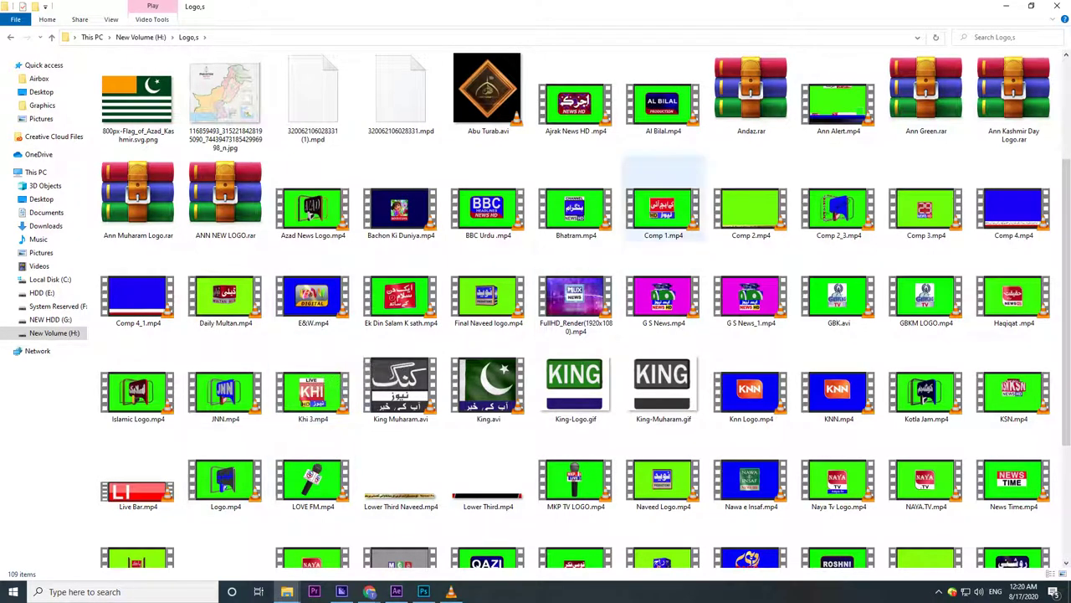
{"action": "mouse_move", "coordinate": [660, 206]}
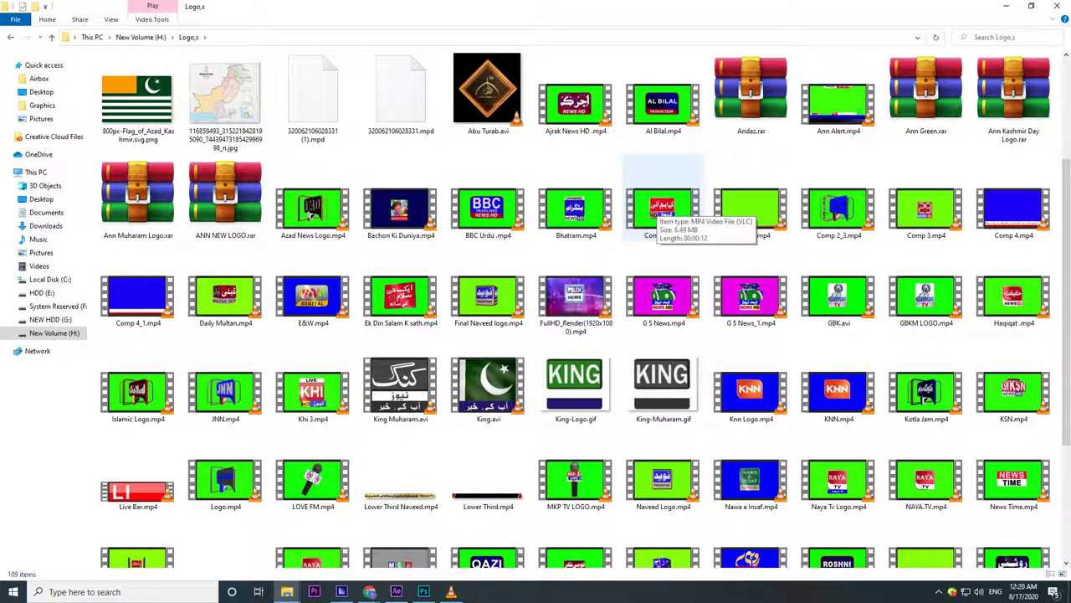
{"action": "left_click_drag", "start_coordinate": [670, 185], "coordinate": [346, 538]}
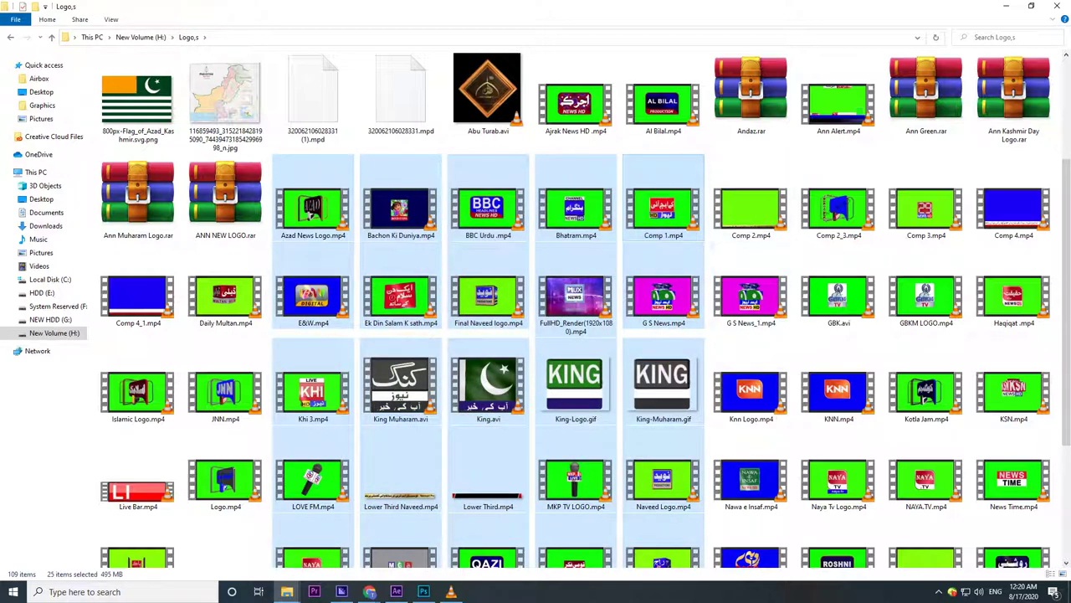
{"action": "left_click", "coordinate": [662, 205]}
{"action": "left_click_drag", "start_coordinate": [664, 209], "coordinate": [82, 251]}
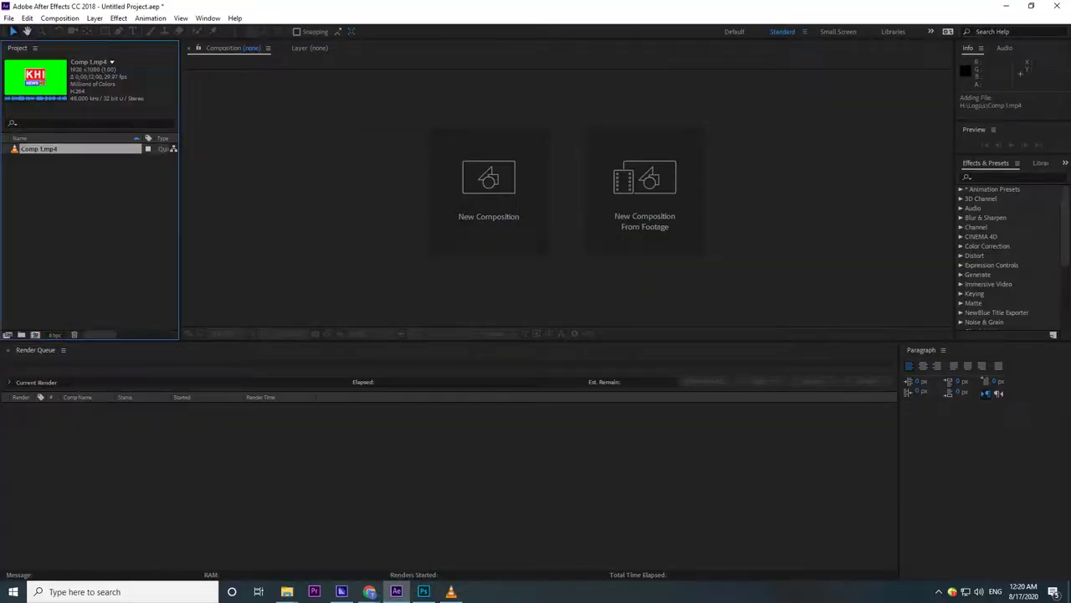
{"action": "left_click_drag", "start_coordinate": [21, 149], "coordinate": [41, 195]}
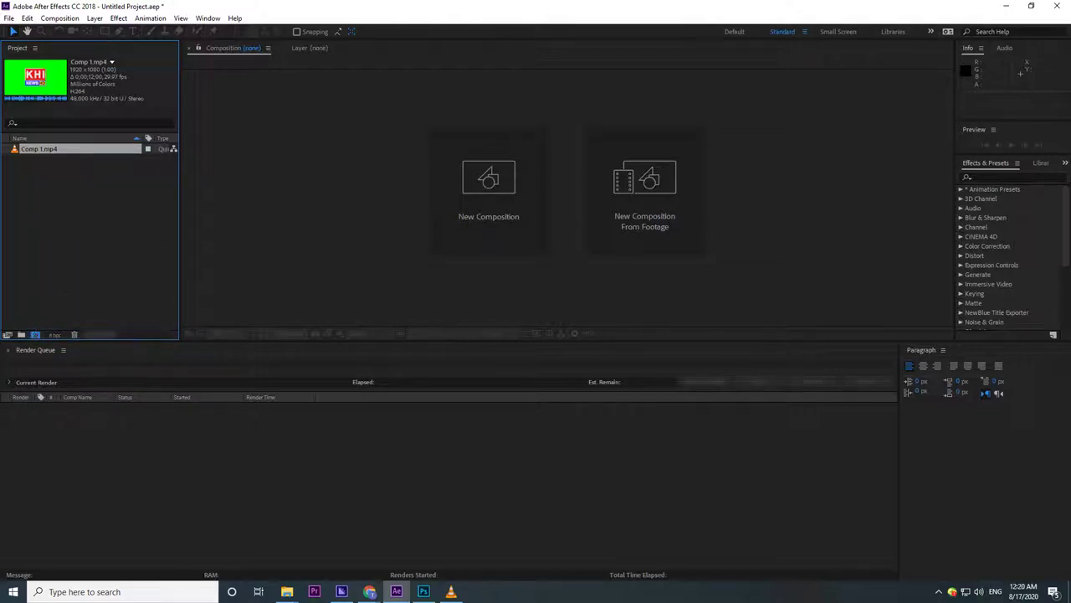
{"action": "left_click", "coordinate": [35, 334]}
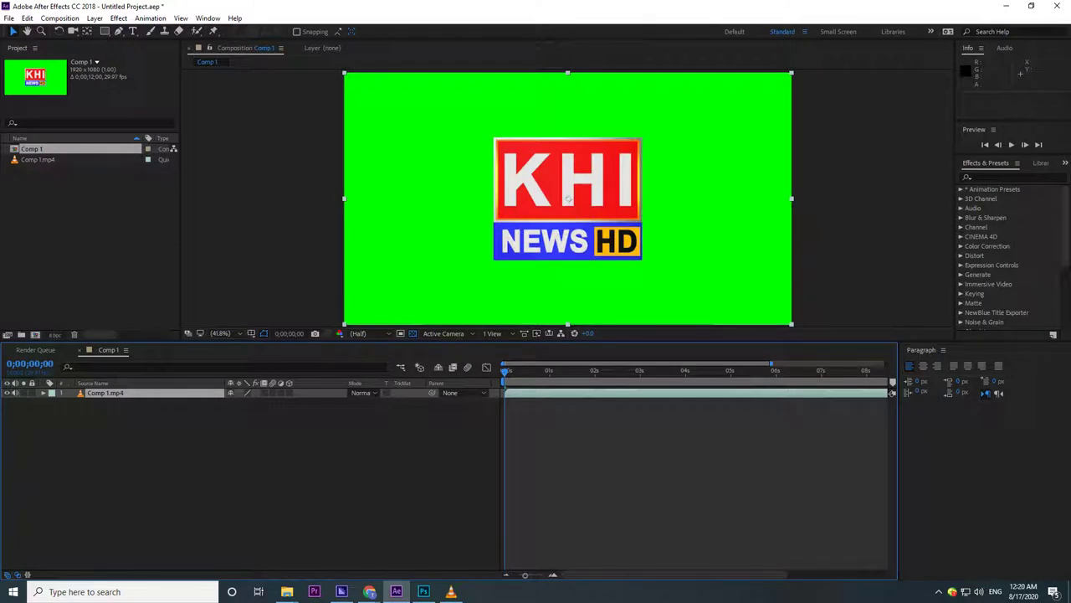
- Preview the rotating logo in Comp 1, extend the visible timeline range to the full 12 seconds and scrub through it
{"action": "key", "text": "space"}
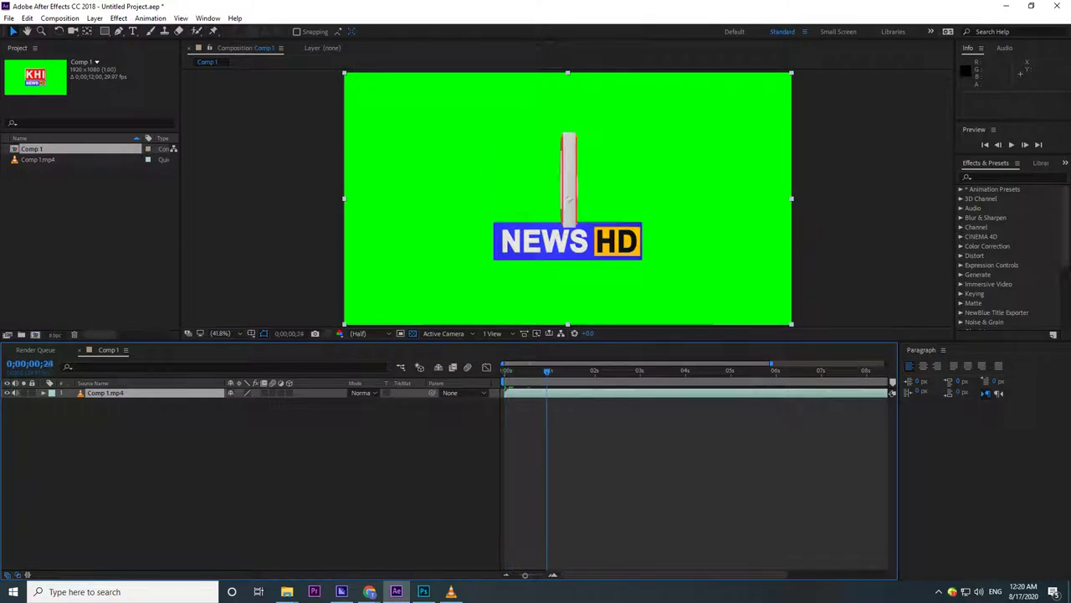
{"action": "left_click_drag", "start_coordinate": [787, 371], "coordinate": [851, 372]}
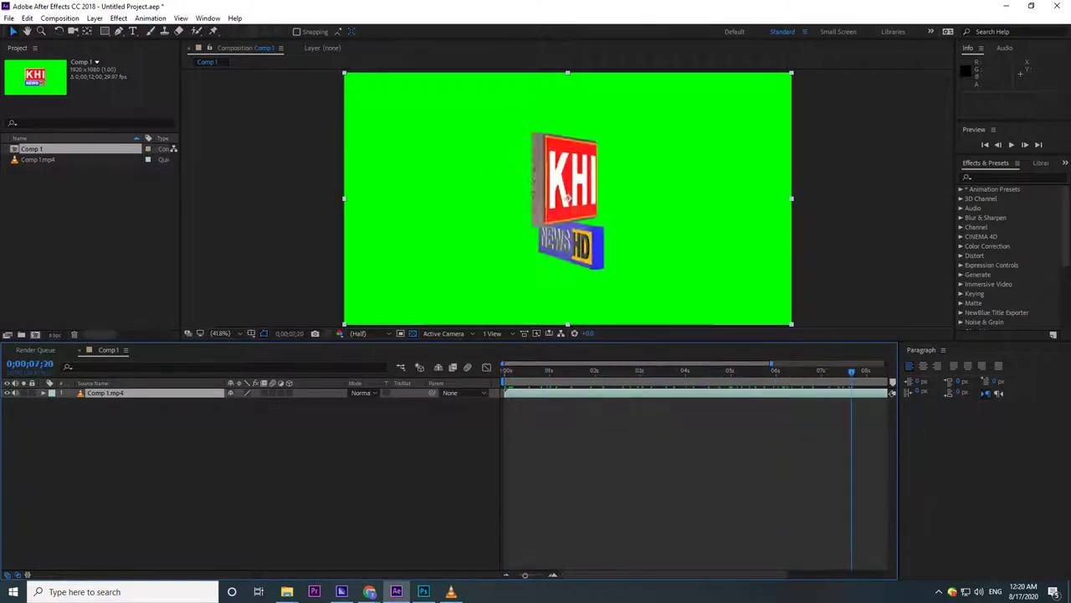
{"action": "key", "text": "F2"}
{"action": "left_click_drag", "start_coordinate": [771, 364], "coordinate": [885, 364]}
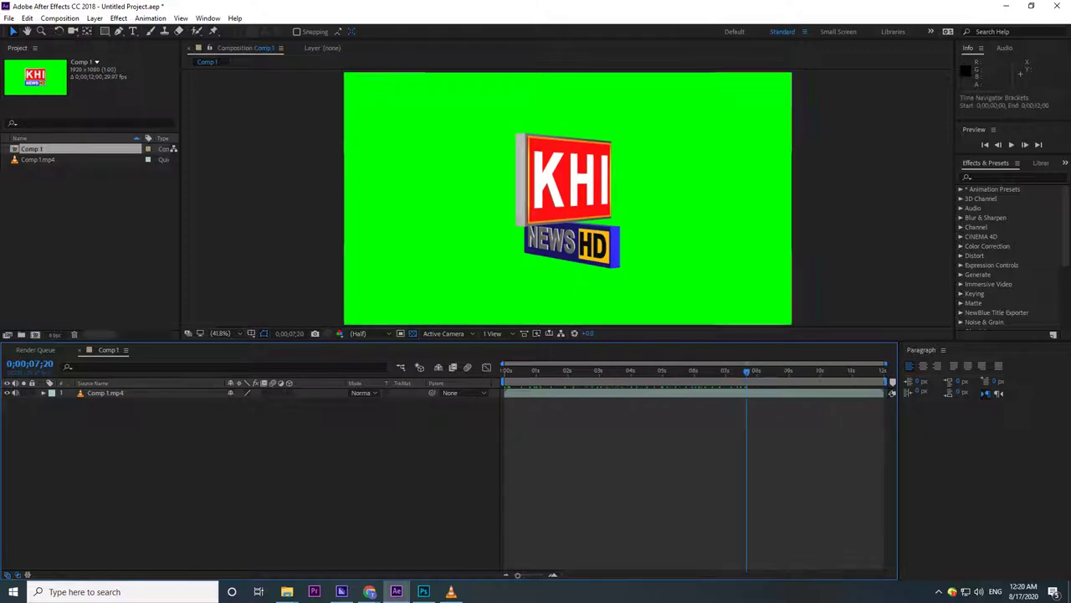
{"action": "left_click_drag", "start_coordinate": [748, 371], "coordinate": [787, 370]}
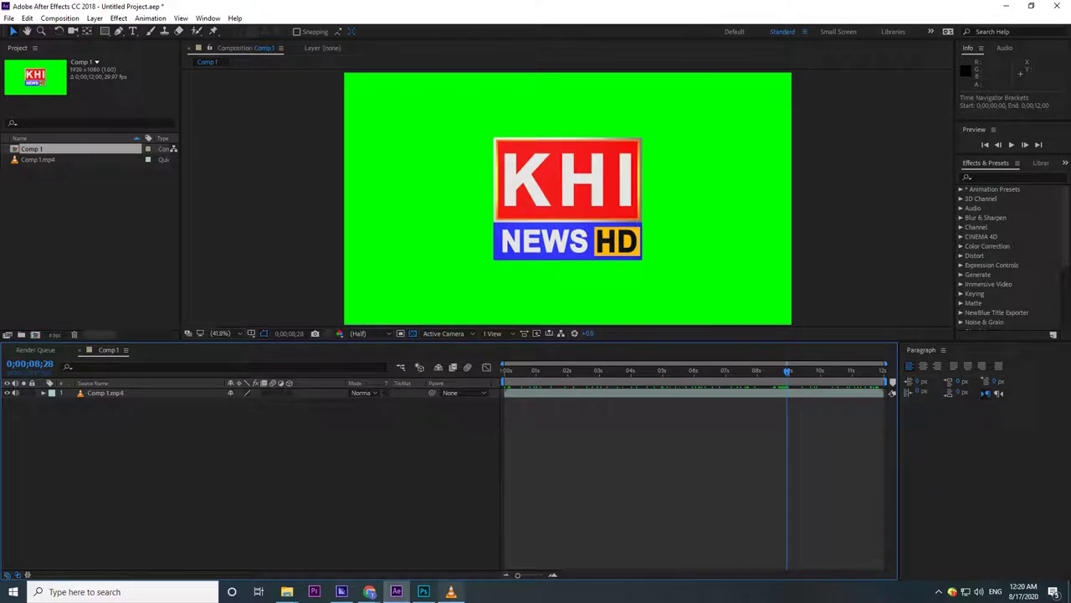
- Close the VLC media player window that is playing Ya Hussain.mp4
{"action": "mouse_move", "coordinate": [450, 592]}
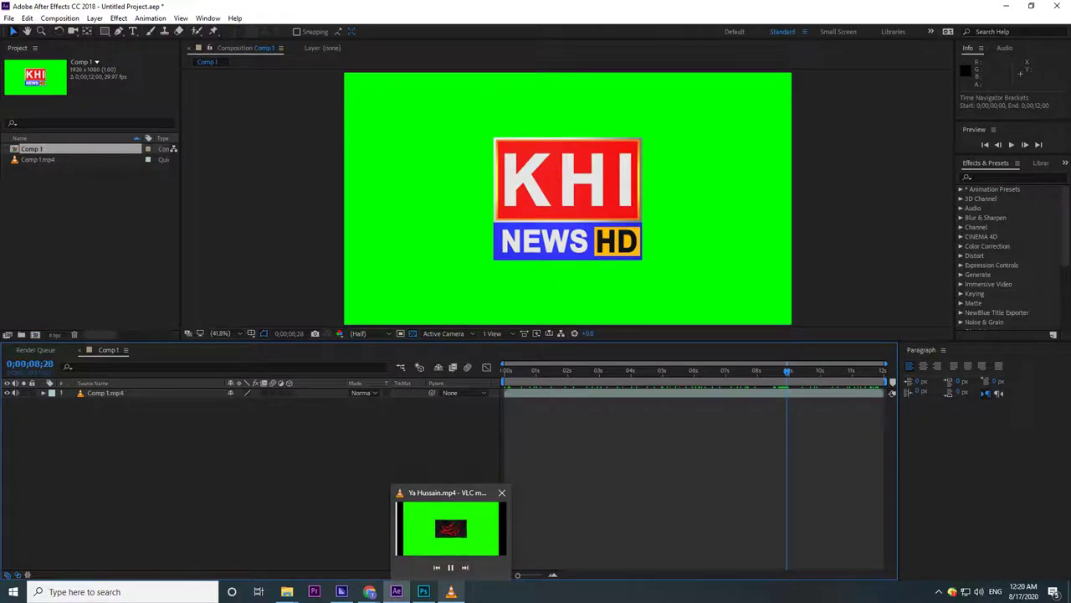
{"action": "mouse_move", "coordinate": [451, 528]}
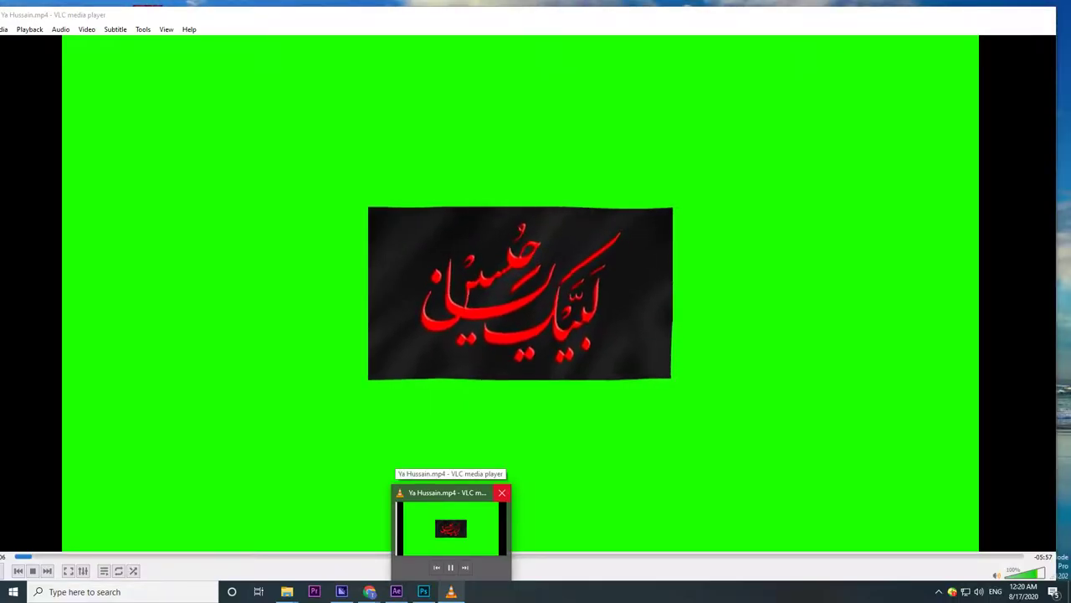
{"action": "left_click", "coordinate": [501, 492]}
- Import Ya Hussain.mp4 from the Graphics folder on New Volume (H:) into After Effects and place it beneath the Comp 1.mp4 layer
{"action": "mouse_move", "coordinate": [286, 591]}
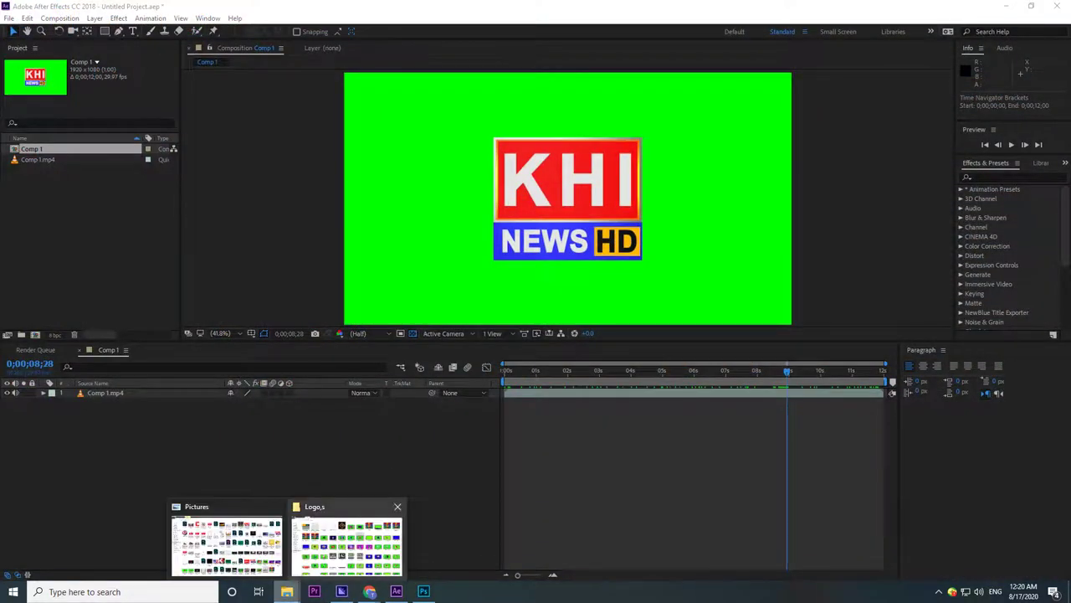
{"action": "left_click", "coordinate": [341, 540]}
{"action": "left_click", "coordinate": [50, 333]}
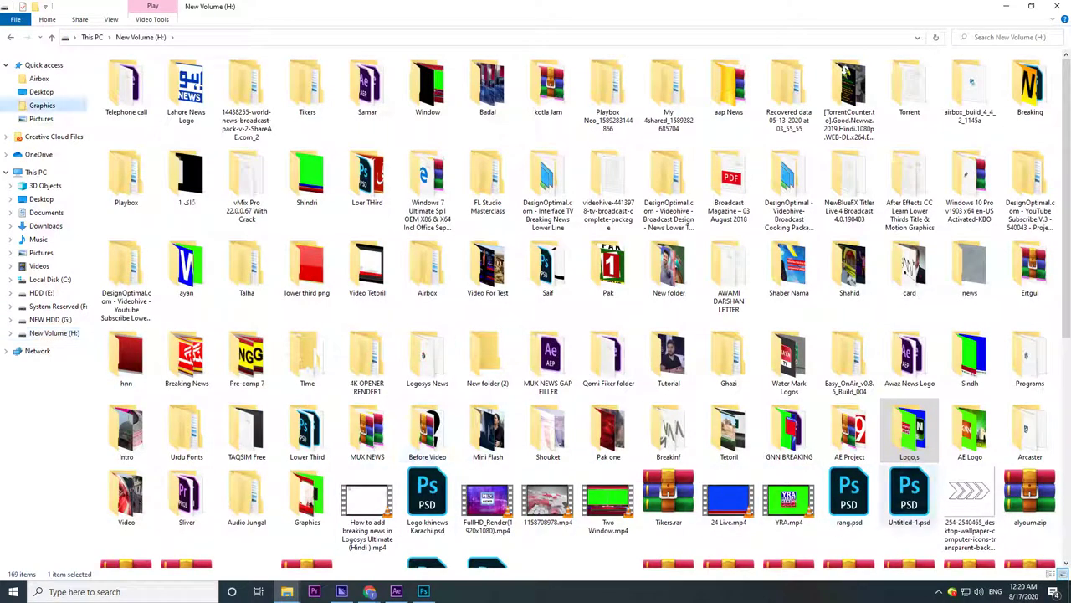
{"action": "double_click", "coordinate": [307, 498]}
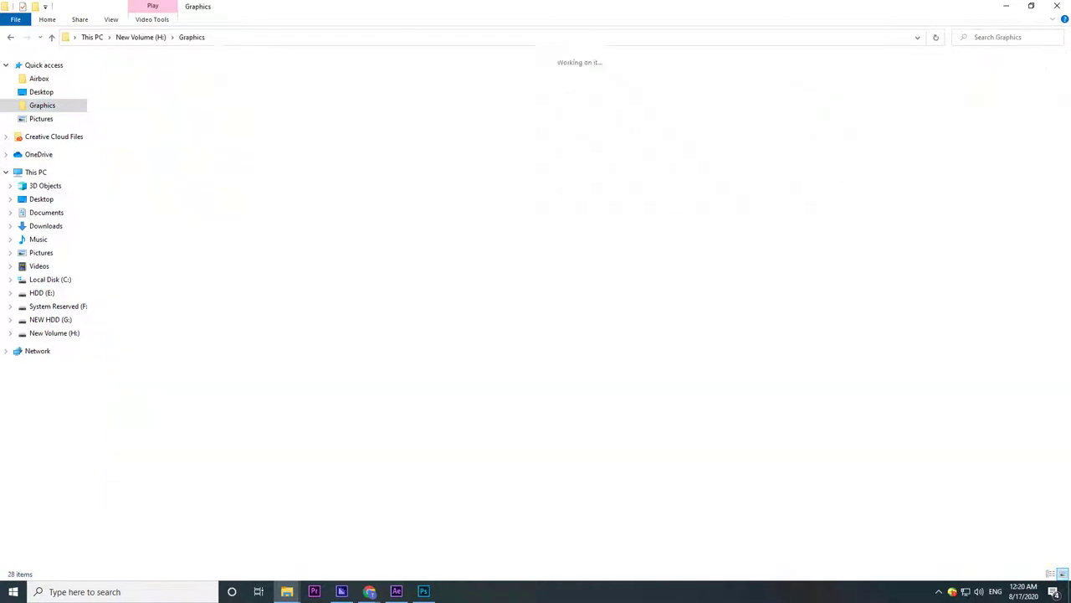
{"action": "left_click", "coordinate": [795, 167]}
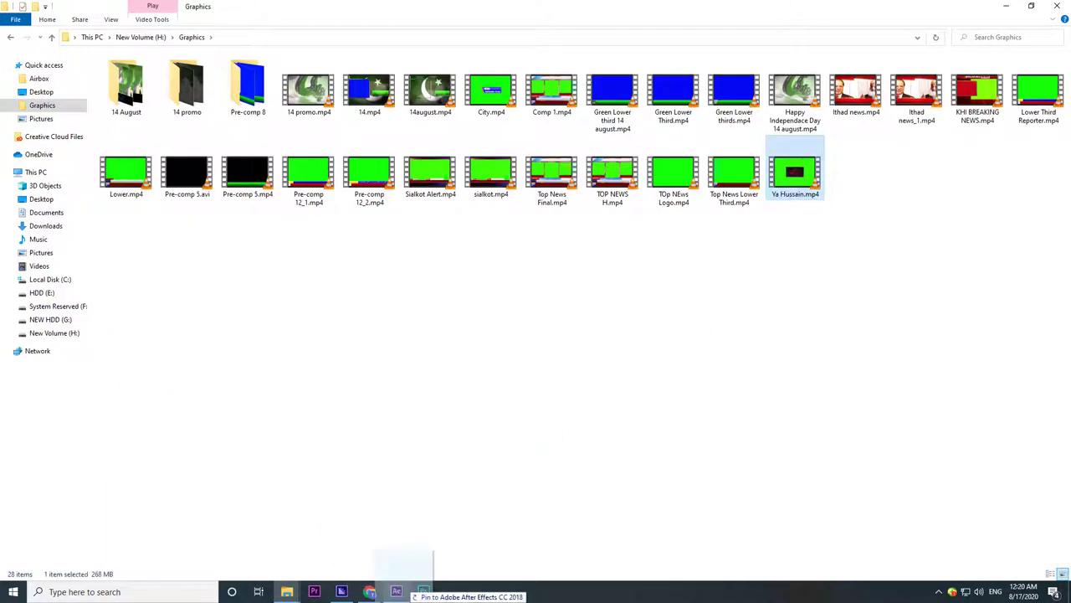
{"action": "left_click", "coordinate": [397, 591]}
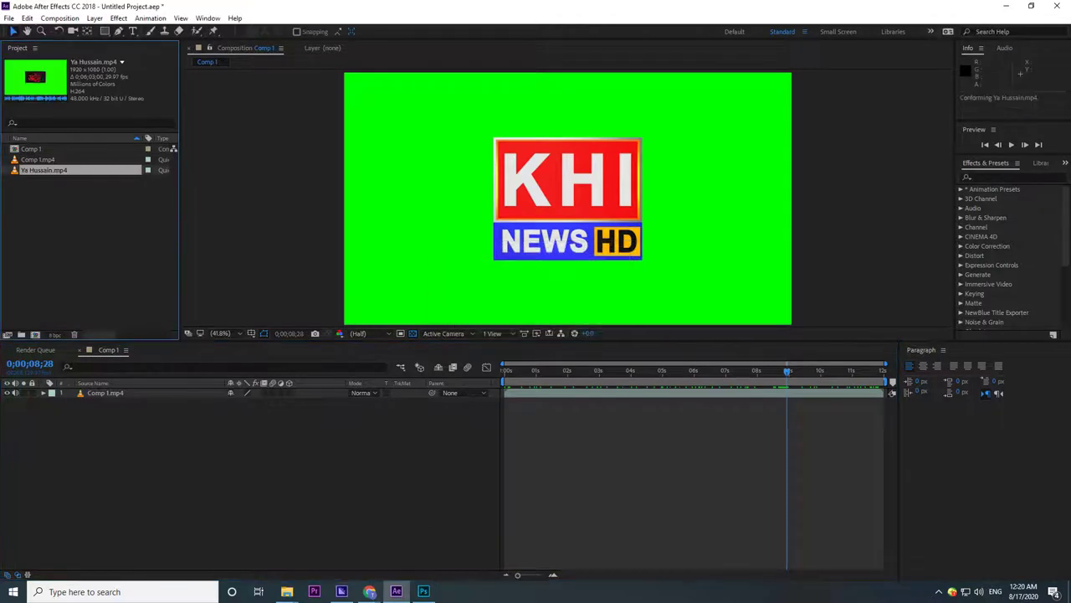
{"action": "left_click_drag", "start_coordinate": [50, 170], "coordinate": [567, 198]}
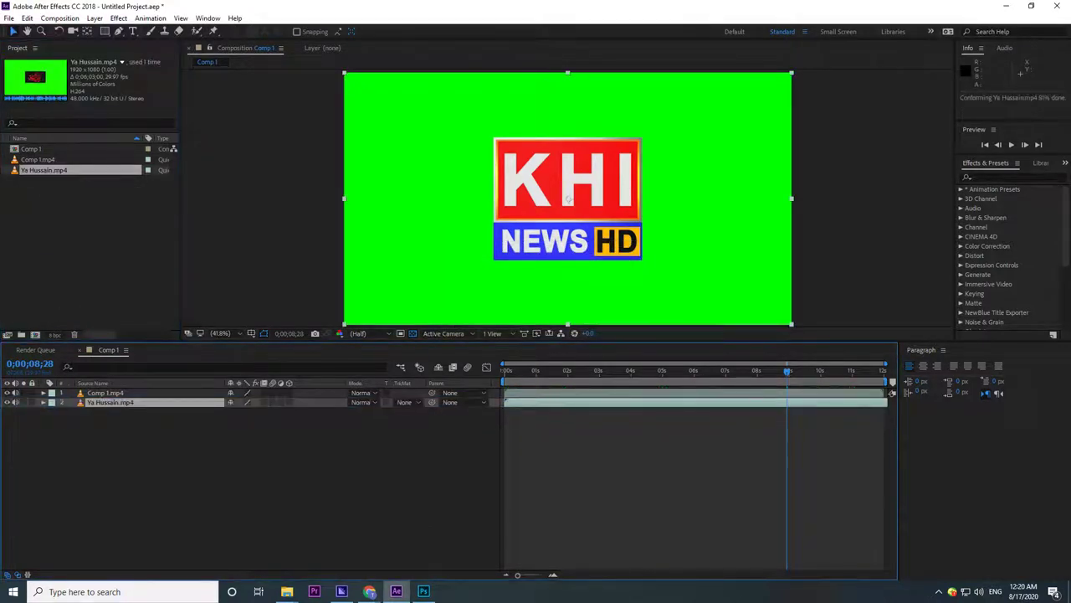
- Apply the Keylight (1.2) keying effect to the Comp 1.mp4 layer
{"action": "left_click", "coordinate": [105, 392]}
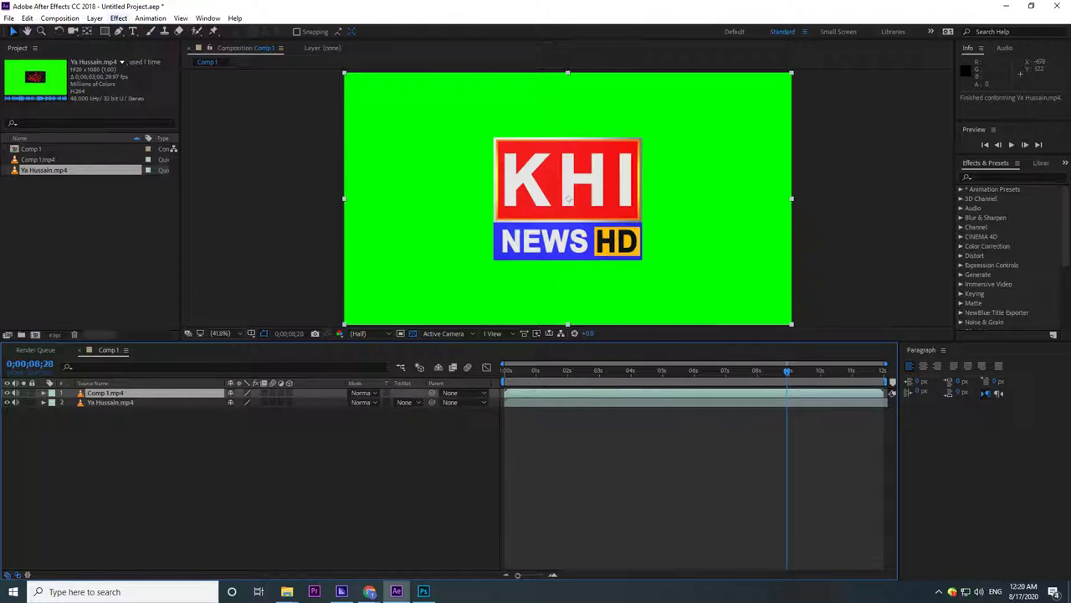
{"action": "left_click", "coordinate": [118, 18]}
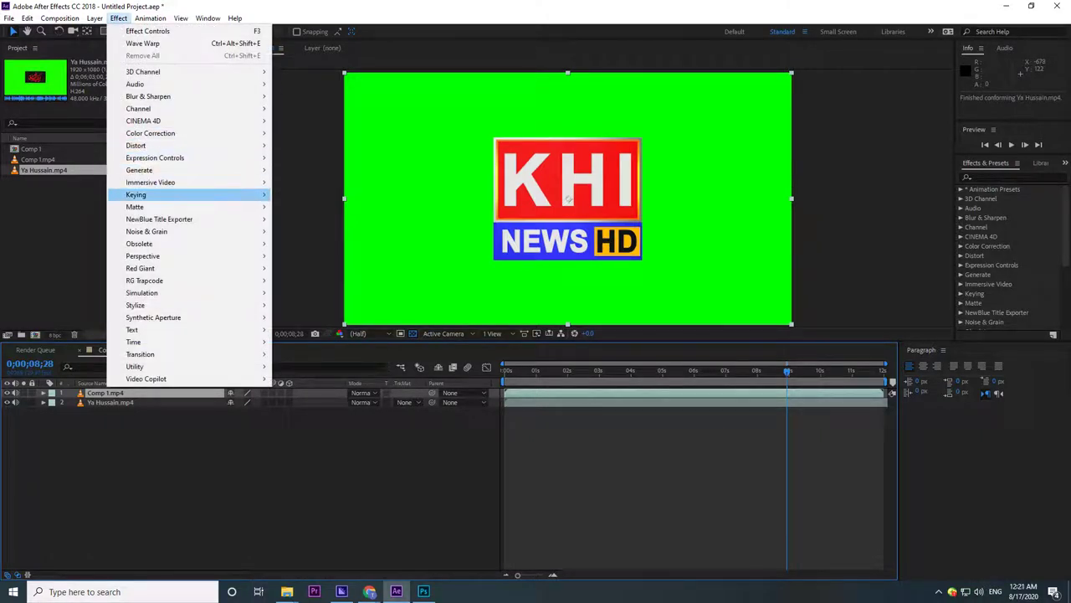
{"action": "mouse_move", "coordinate": [168, 194]}
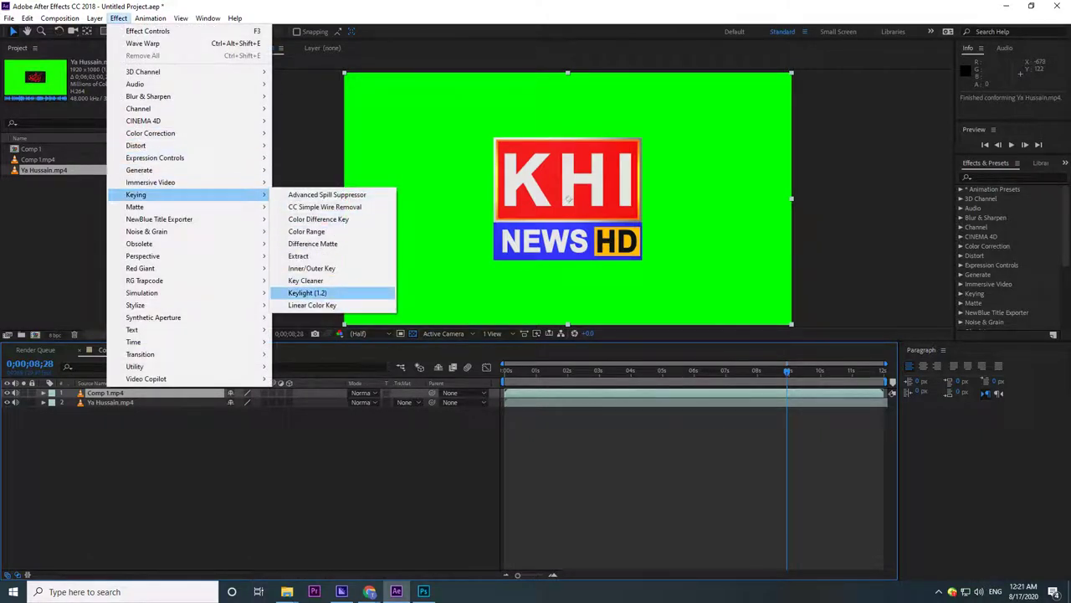
{"action": "left_click", "coordinate": [307, 292]}
- Sample the logo video's green background as Keylight's Screen Colour and check the key at 0;00;01;02
{"action": "left_click", "coordinate": [119, 141]}
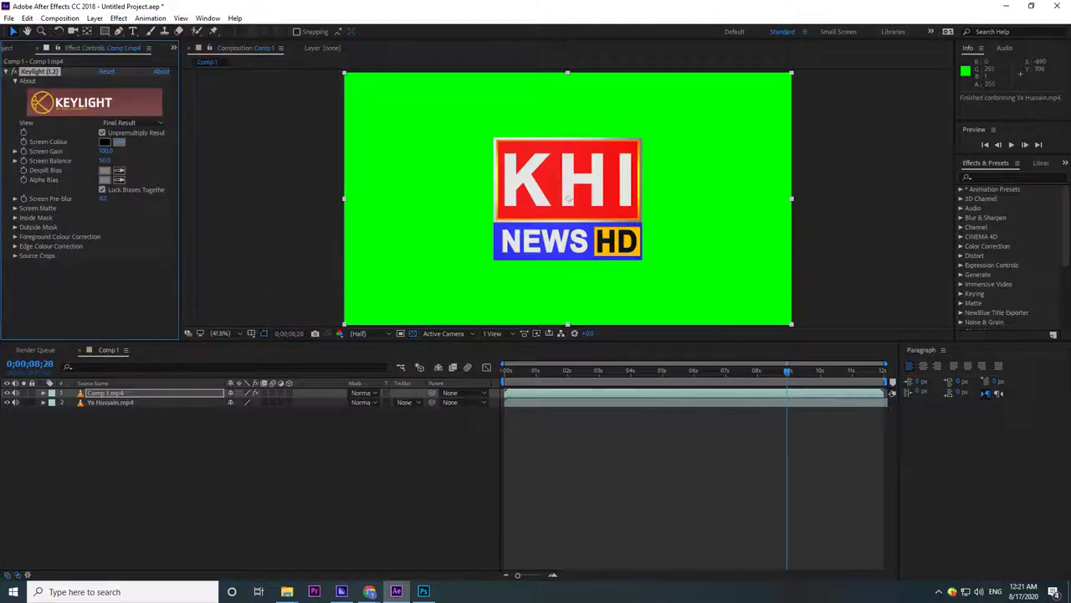
{"action": "left_click", "coordinate": [482, 273]}
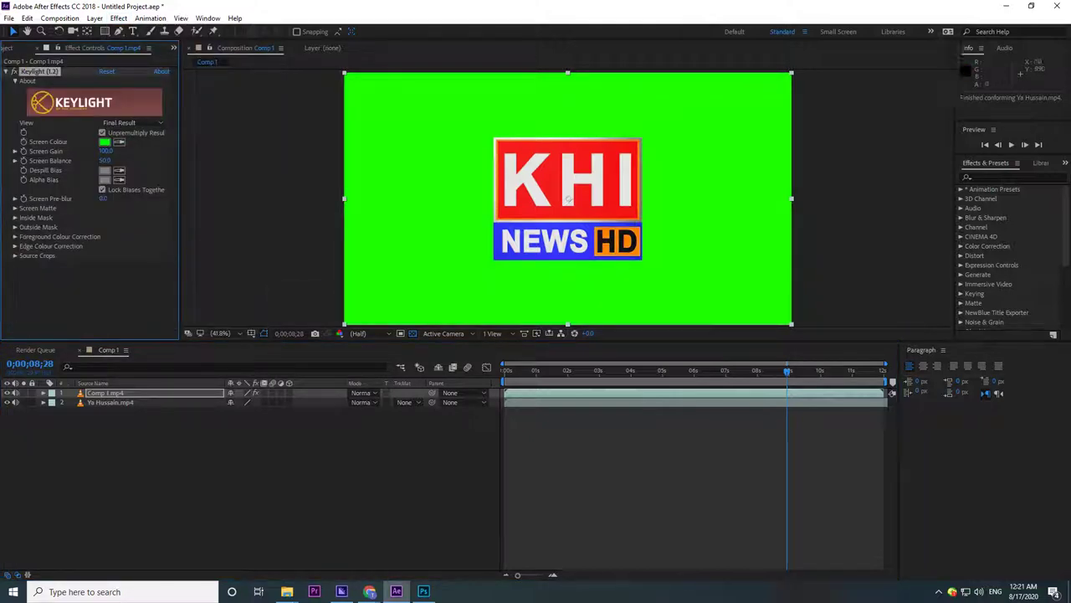
{"action": "left_click", "coordinate": [119, 142]}
{"action": "left_click", "coordinate": [467, 325]}
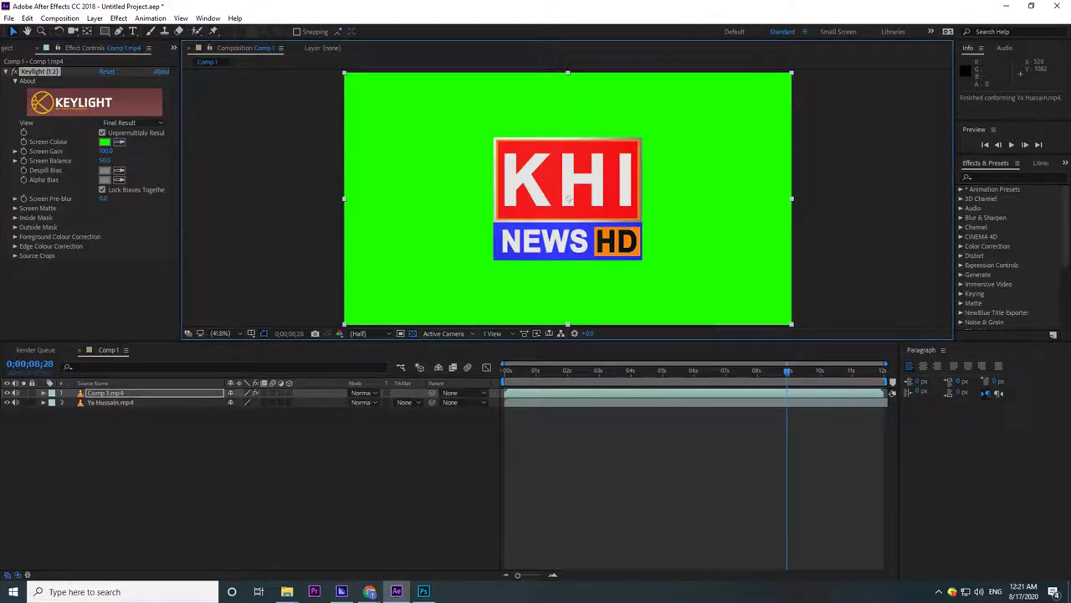
{"action": "left_click", "coordinate": [566, 443]}
{"action": "left_click_drag", "start_coordinate": [566, 371], "coordinate": [538, 371]}
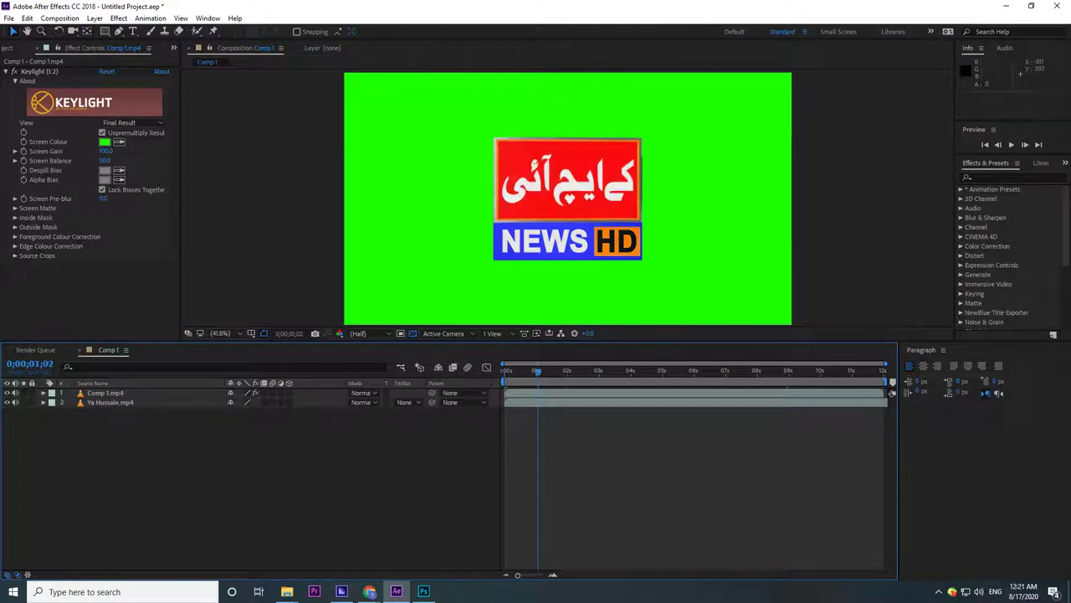
- Mute the audio of the Comp 1.mp4 and Ya Hussain.mp4 layers, keeping both visible
{"action": "left_click", "coordinate": [15, 401]}
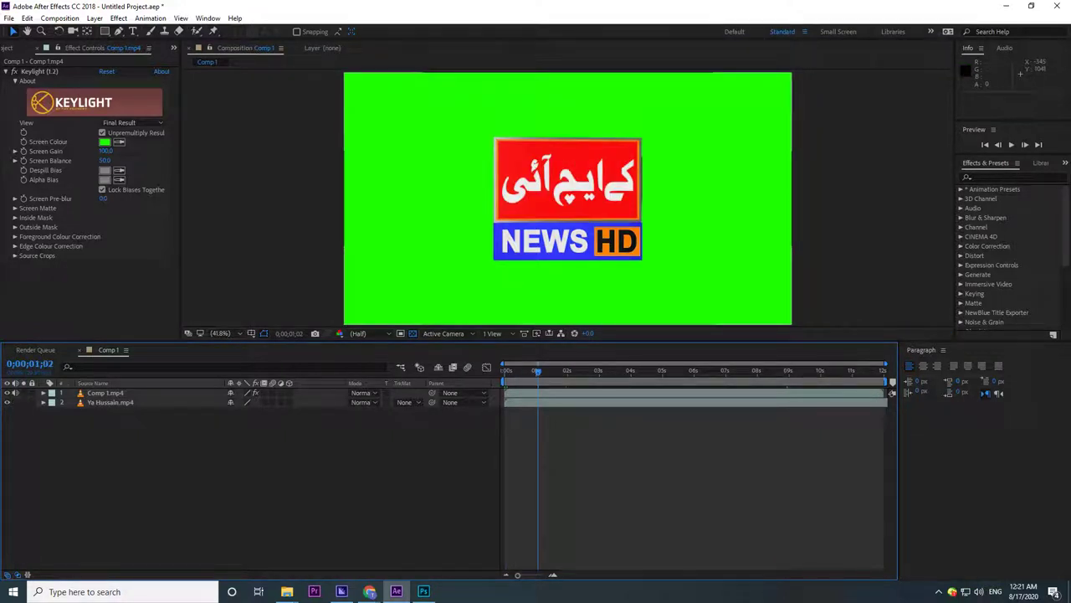
{"action": "left_click", "coordinate": [7, 401]}
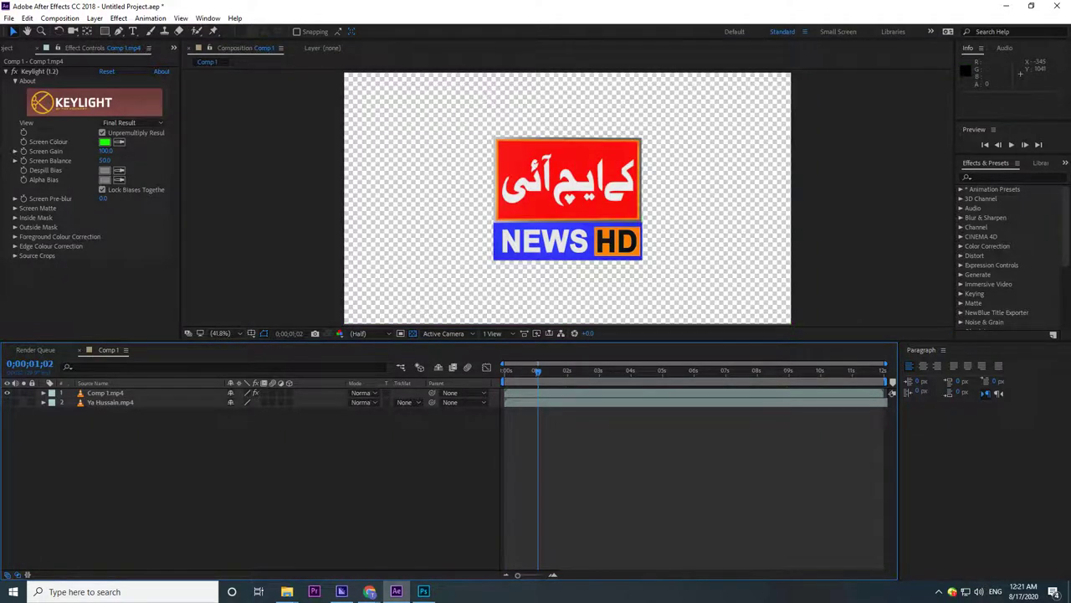
{"action": "left_click", "coordinate": [7, 402]}
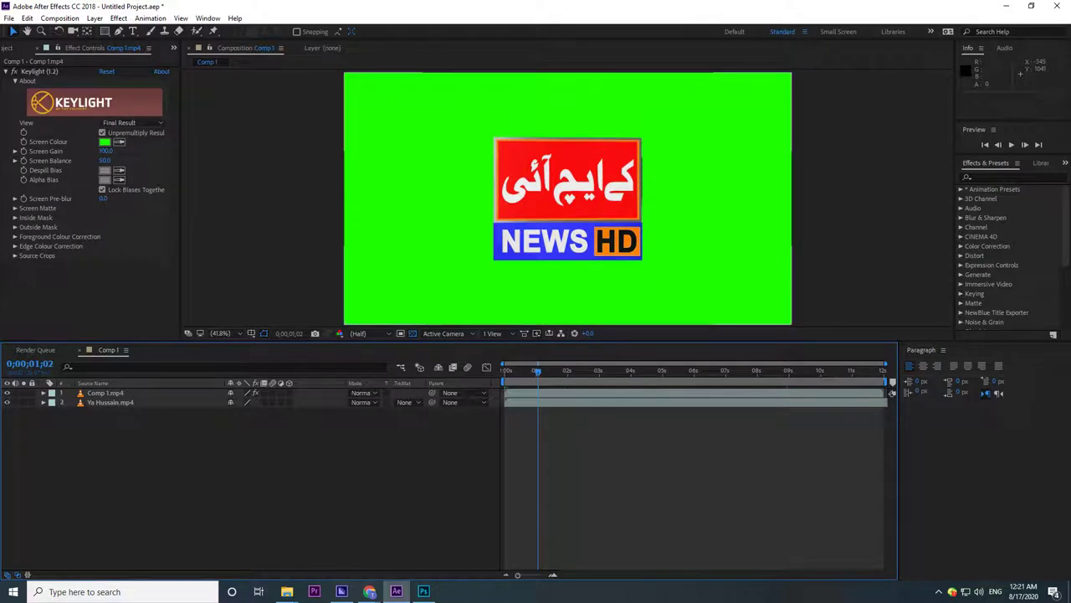
- Hide the logo layer, apply Keylight (1.2) to Ya Hussain.mp4, and sample its green background as the Screen Colour
{"action": "left_click", "coordinate": [7, 392]}
{"action": "left_click", "coordinate": [111, 402]}
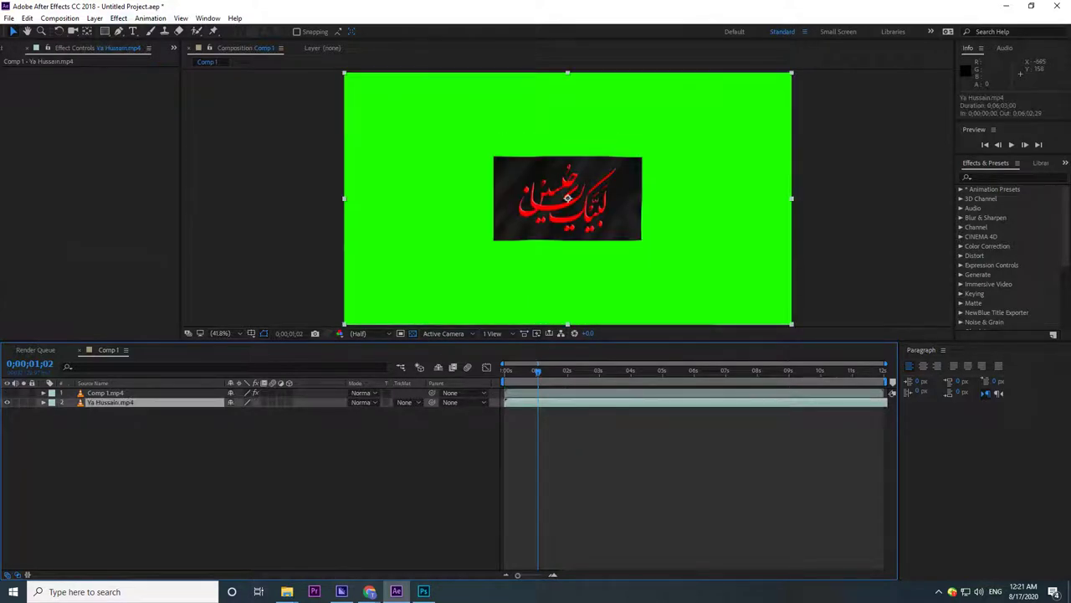
{"action": "left_click", "coordinate": [118, 17]}
{"action": "left_click", "coordinate": [142, 42]}
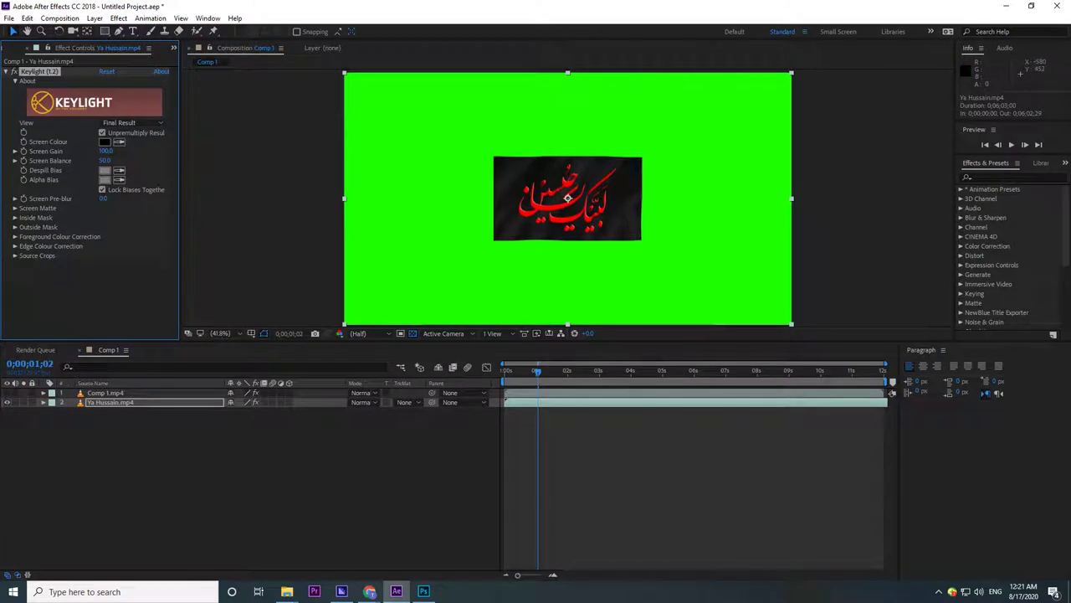
{"action": "left_click", "coordinate": [119, 142]}
{"action": "left_click", "coordinate": [453, 258]}
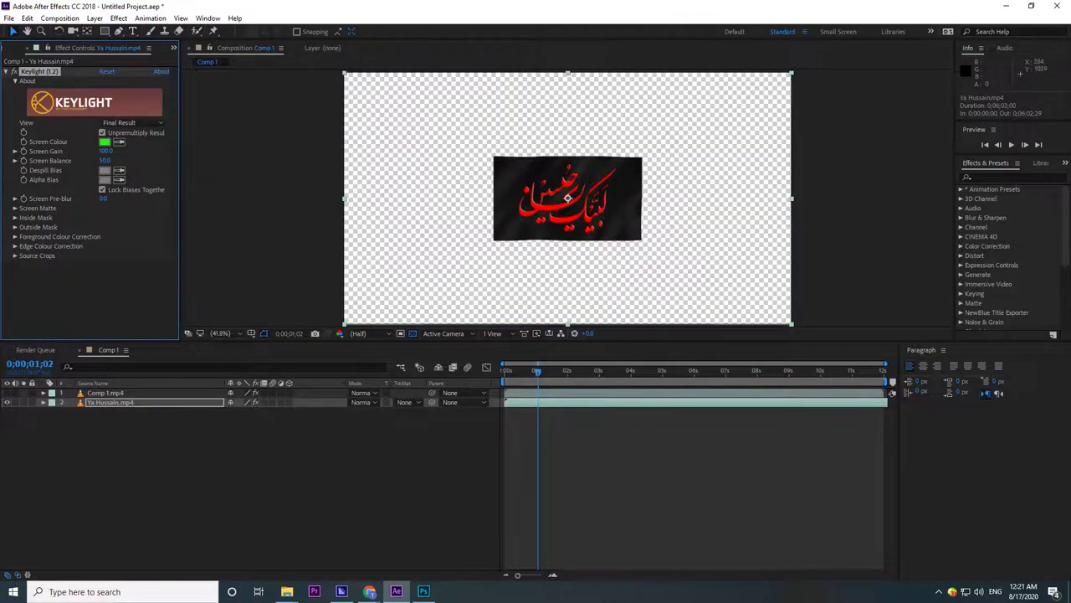
- Toggle the visibility of the two keyed layers to compare them, leaving both Comp 1.mp4 and Ya Hussain.mp4 shown
{"action": "left_click", "coordinate": [7, 393]}
{"action": "left_click", "coordinate": [7, 401]}
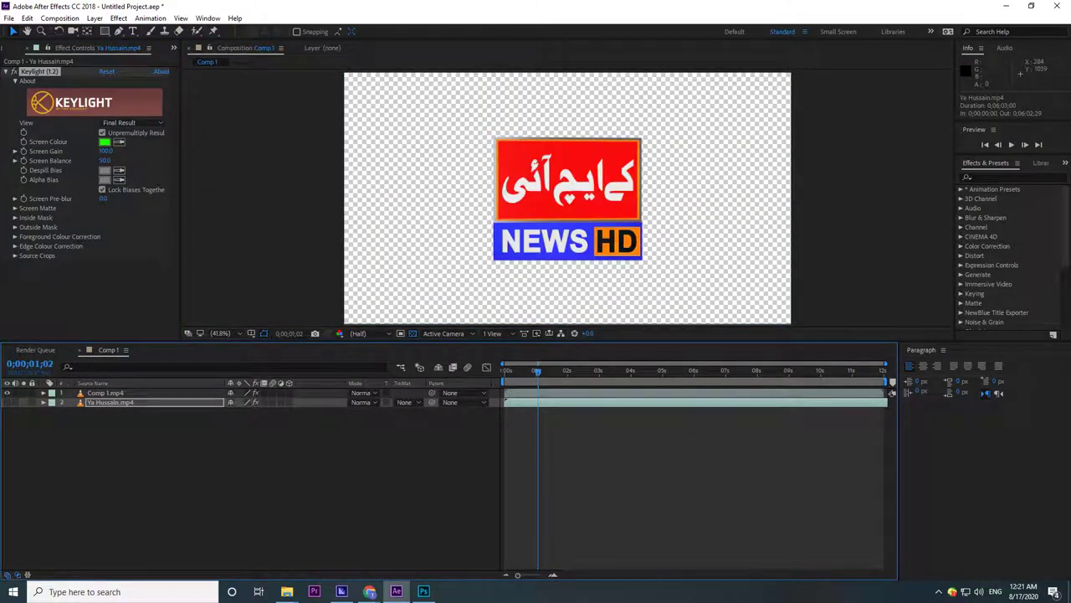
{"action": "left_click", "coordinate": [7, 393]}
{"action": "left_click", "coordinate": [6, 401]}
{"action": "left_click", "coordinate": [6, 393]}
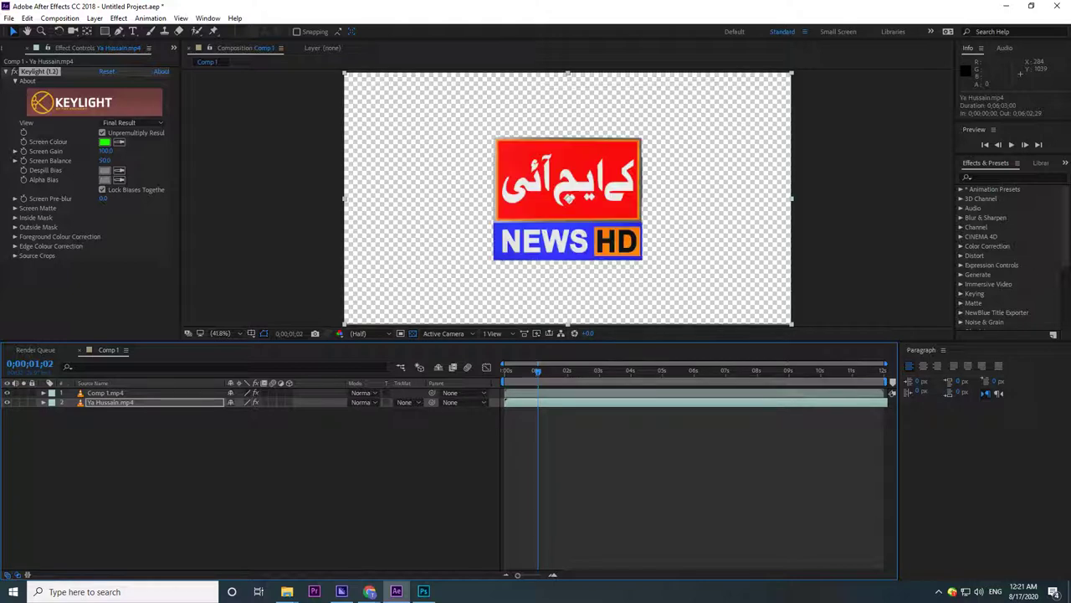
{"action": "key", "text": "F2"}
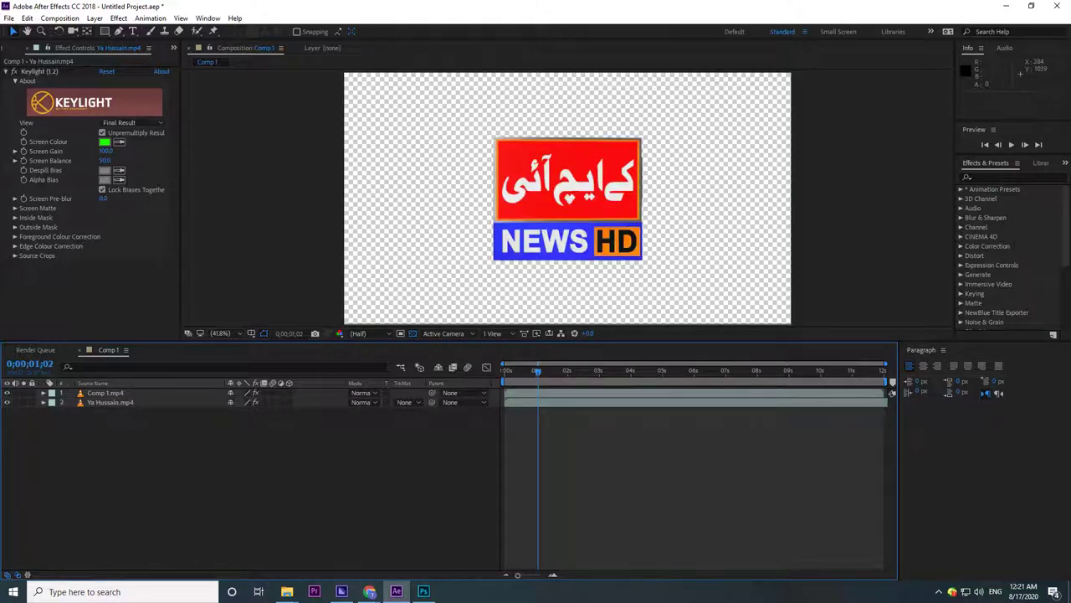
- Duplicate the Comp 1.mp4 and Ya Hussain.mp4 layers above the originals and hide the two copies
{"action": "left_click", "coordinate": [117, 403]}
{"action": "left_click", "coordinate": [114, 392], "text": "shift"}
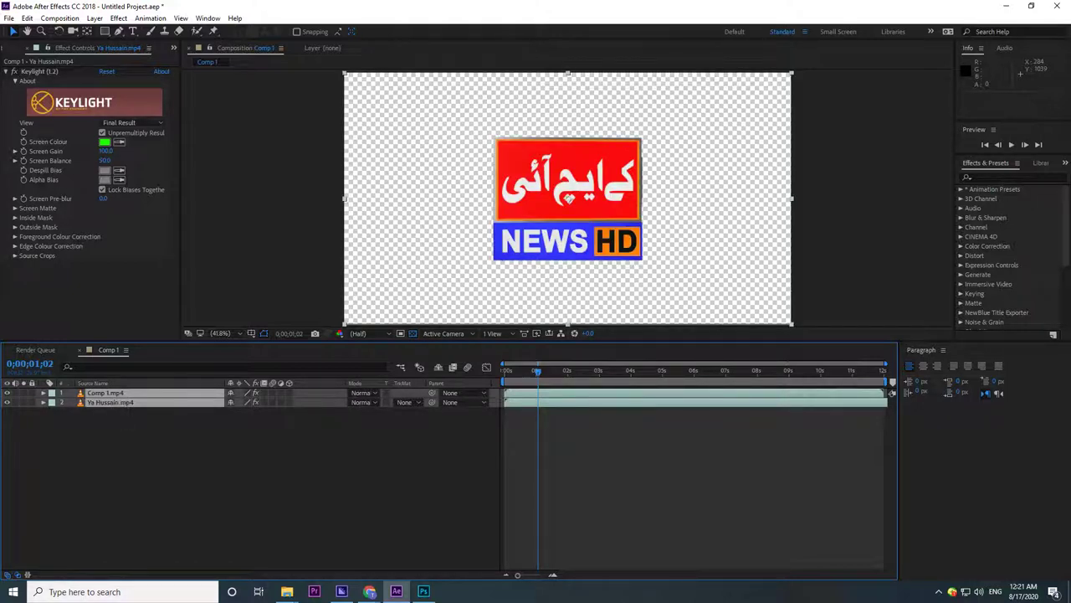
{"action": "key", "text": "ctrl+v"}
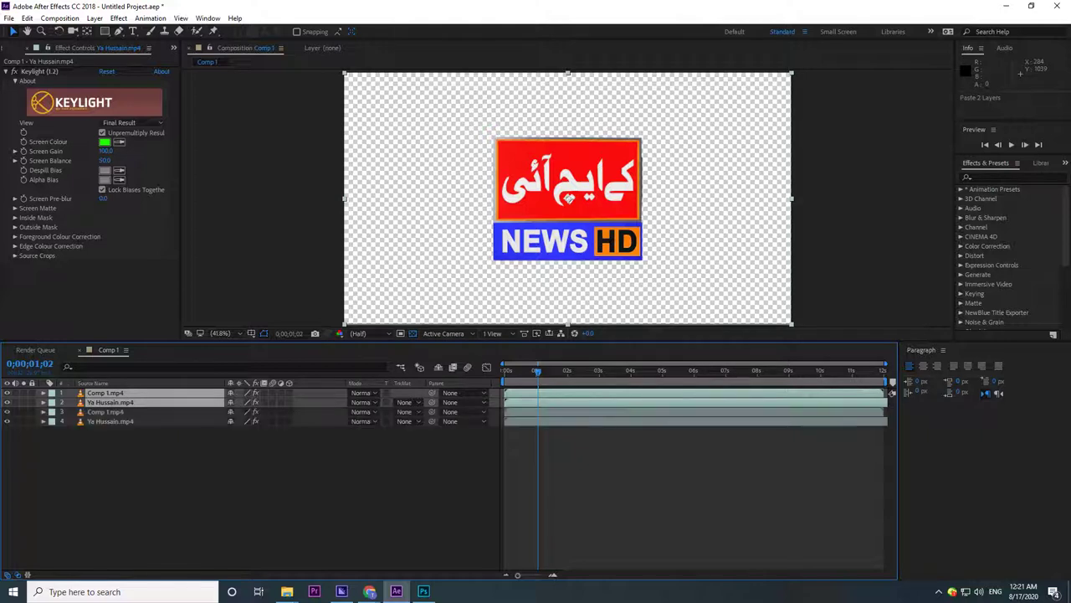
{"action": "key", "text": "ctrl+shift+a"}
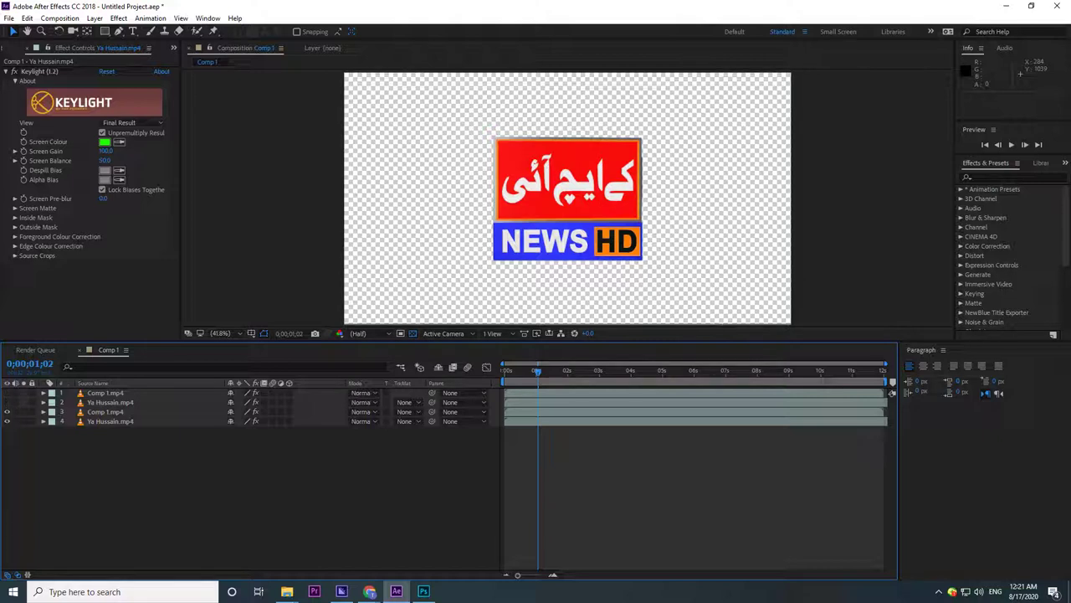
{"action": "left_click", "coordinate": [106, 392]}
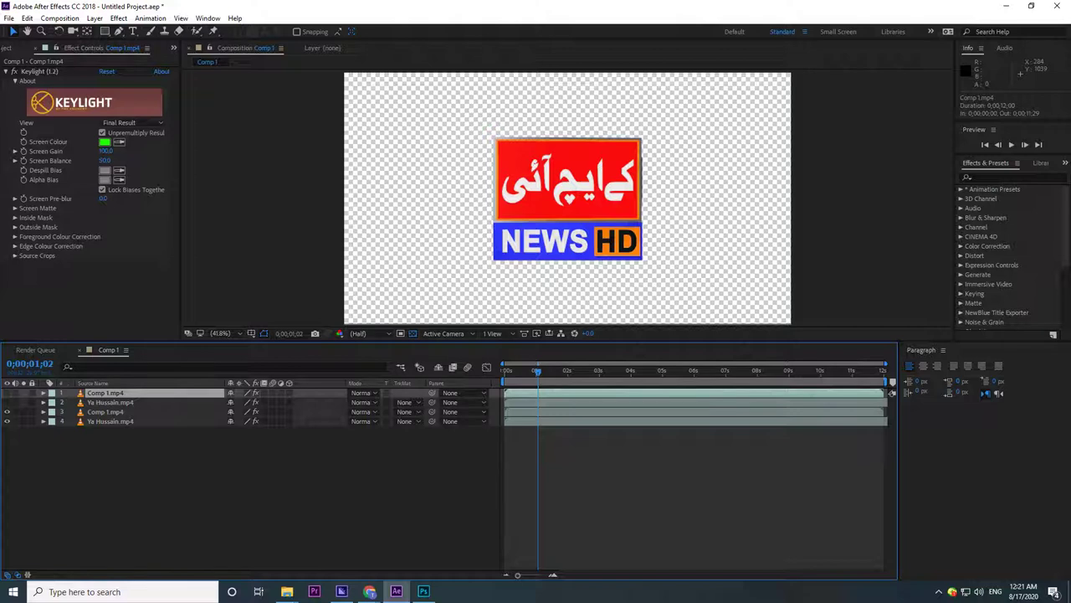
{"action": "left_click", "coordinate": [110, 402]}
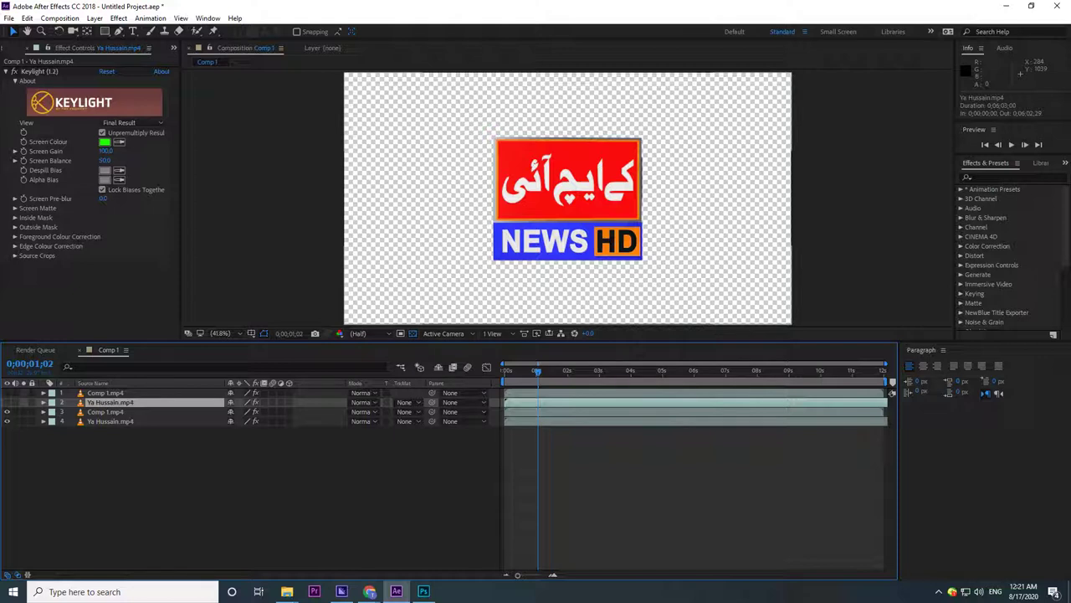
{"action": "left_click", "coordinate": [106, 411]}
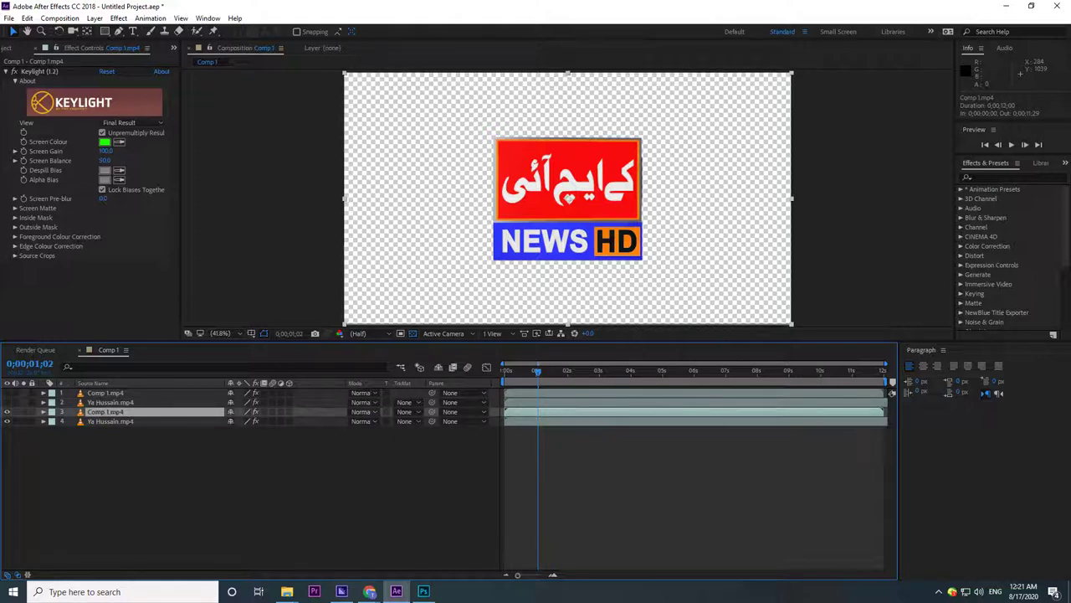
{"action": "key", "text": "F2"}
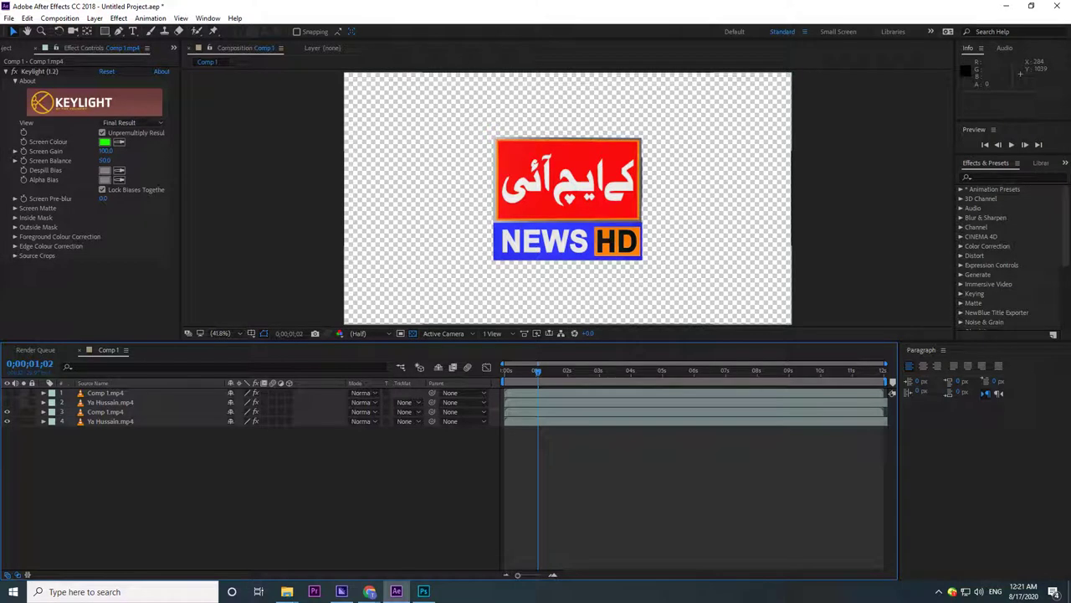
- Try using the Ya Hussain.mp4 copy as an alpha track matte for the visible Comp 1.mp4 layer, and undo it
{"action": "left_click", "coordinate": [105, 411]}
{"action": "left_click", "coordinate": [408, 411]}
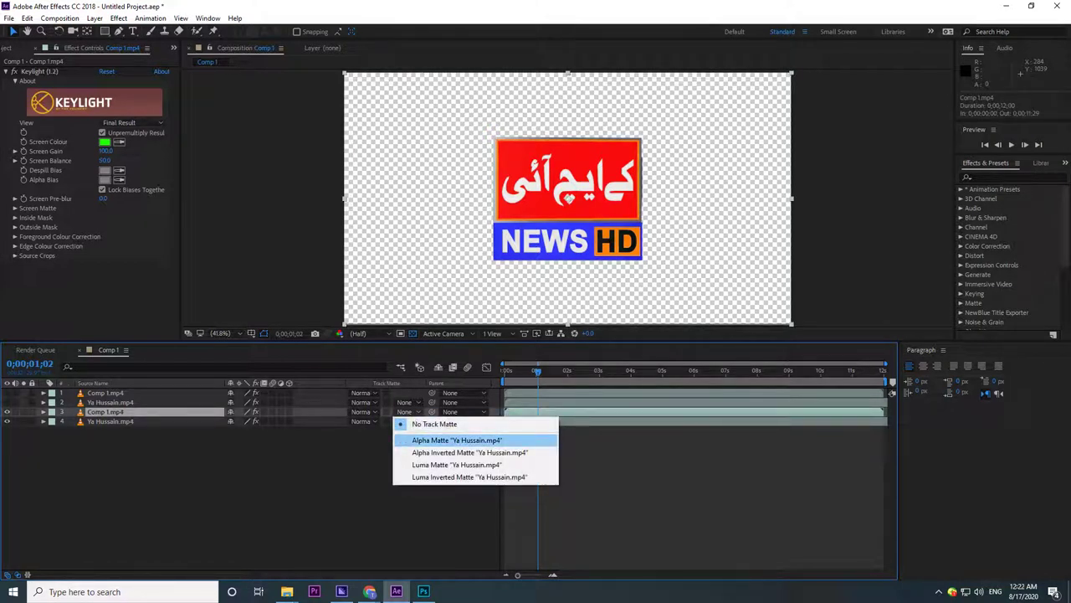
{"action": "key", "text": "Escape"}
{"action": "left_click", "coordinate": [105, 411]}
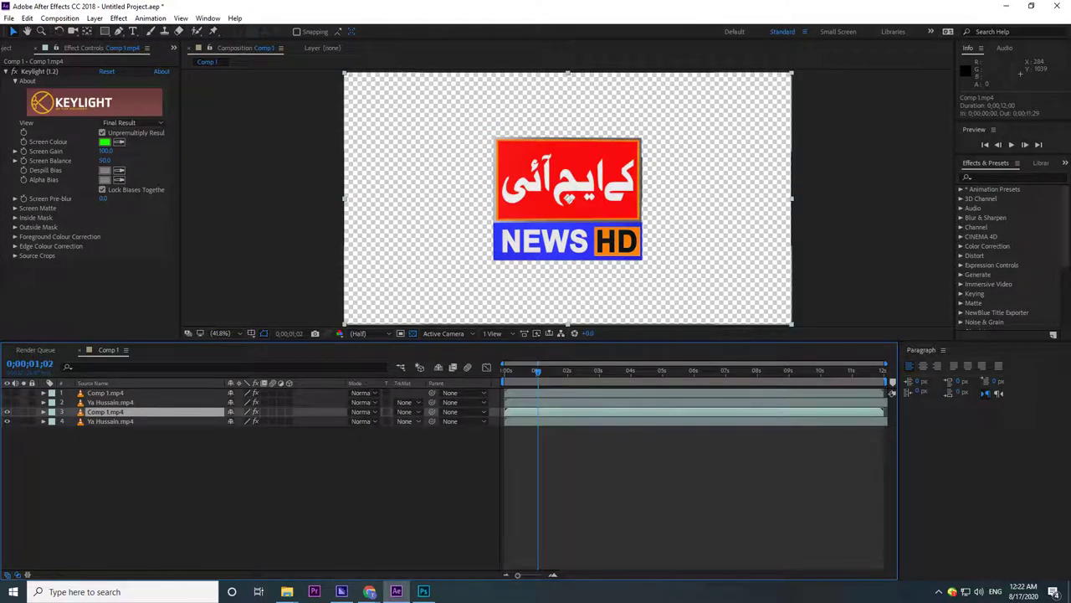
{"action": "left_click", "coordinate": [366, 412]}
{"action": "key", "text": "Escape"}
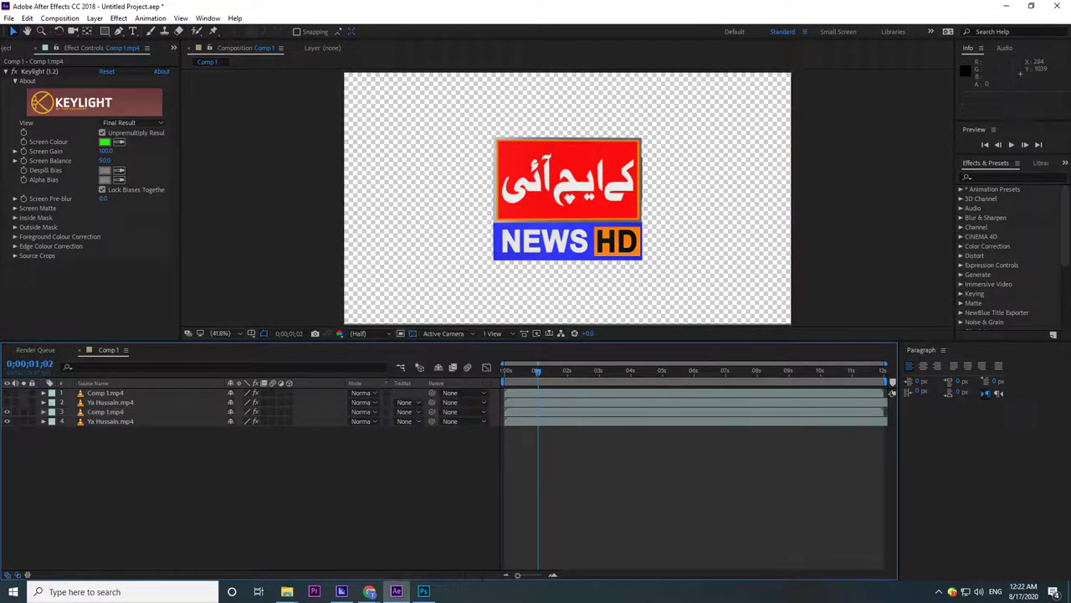
{"action": "left_click", "coordinate": [405, 412]}
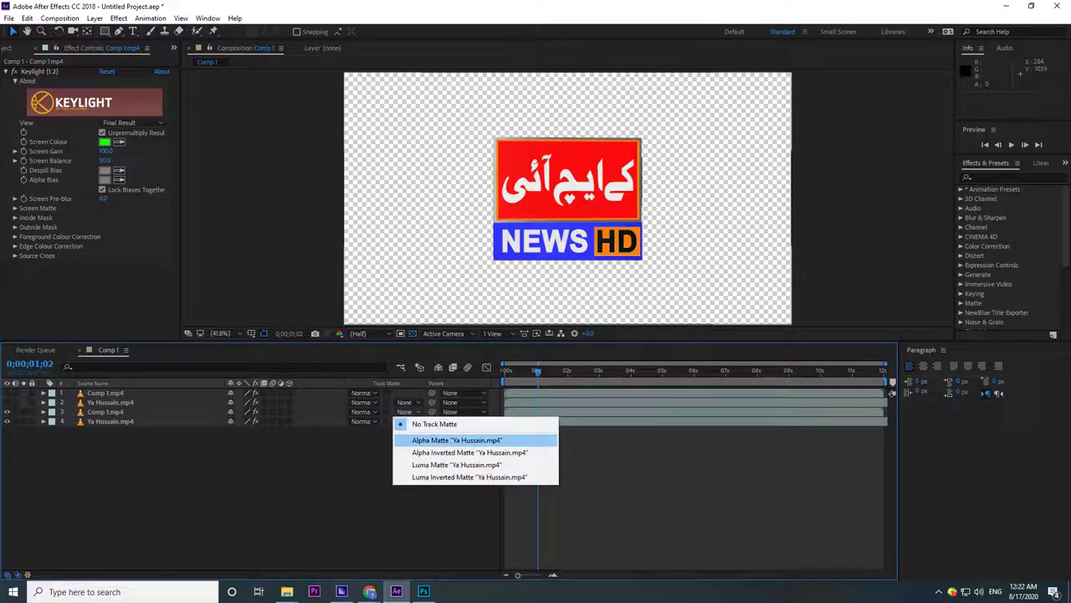
{"action": "left_click", "coordinate": [457, 440]}
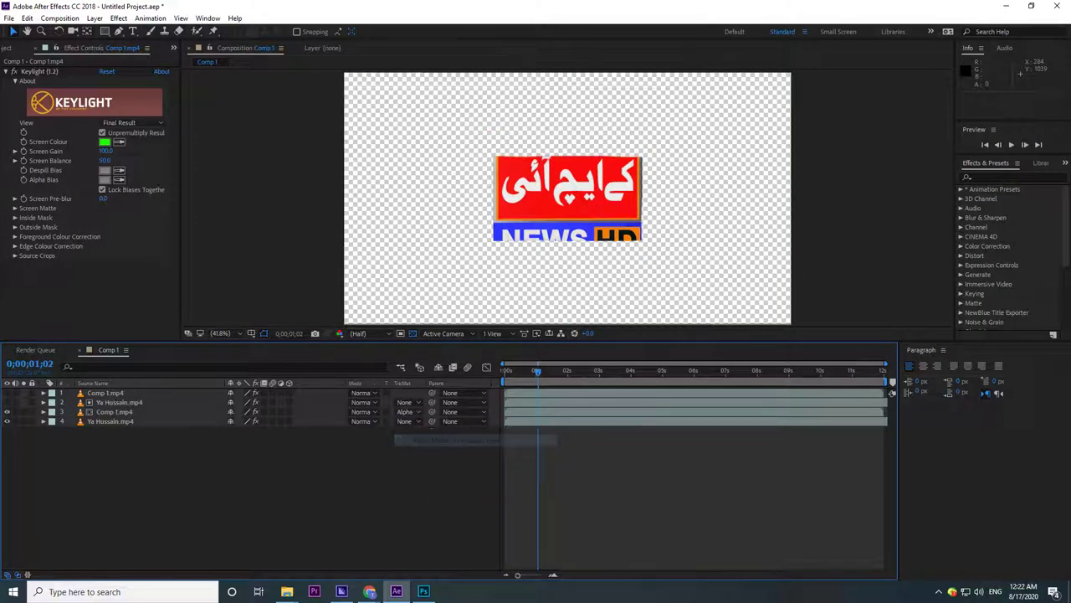
{"action": "left_click_drag", "start_coordinate": [537, 371], "coordinate": [560, 371]}
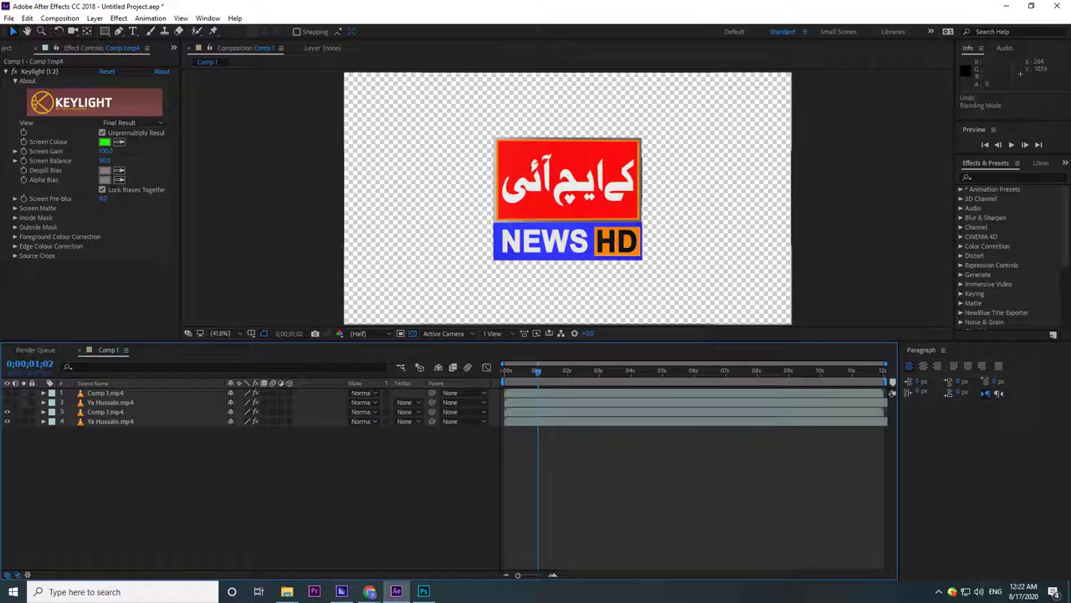
- Reorder the layers so that Ya Hussain.mp4 sits directly above Comp 1.mp4 in both the hidden and the visible pair
{"action": "left_click", "coordinate": [153, 411]}
{"action": "left_click_drag", "start_coordinate": [153, 412], "coordinate": [153, 388]}
{"action": "key", "text": "ctrl+shift+a"}
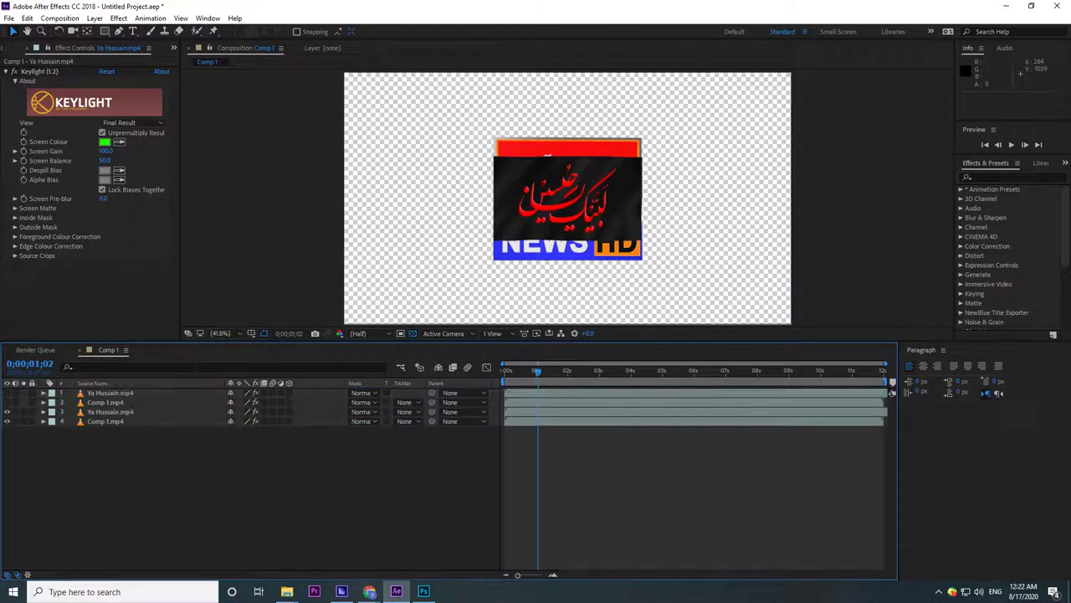
- Set the track matte of the visible Ya Hussain.mp4 layer to Alpha Matte "Comp 1.mp4"
{"action": "left_click", "coordinate": [893, 392]}
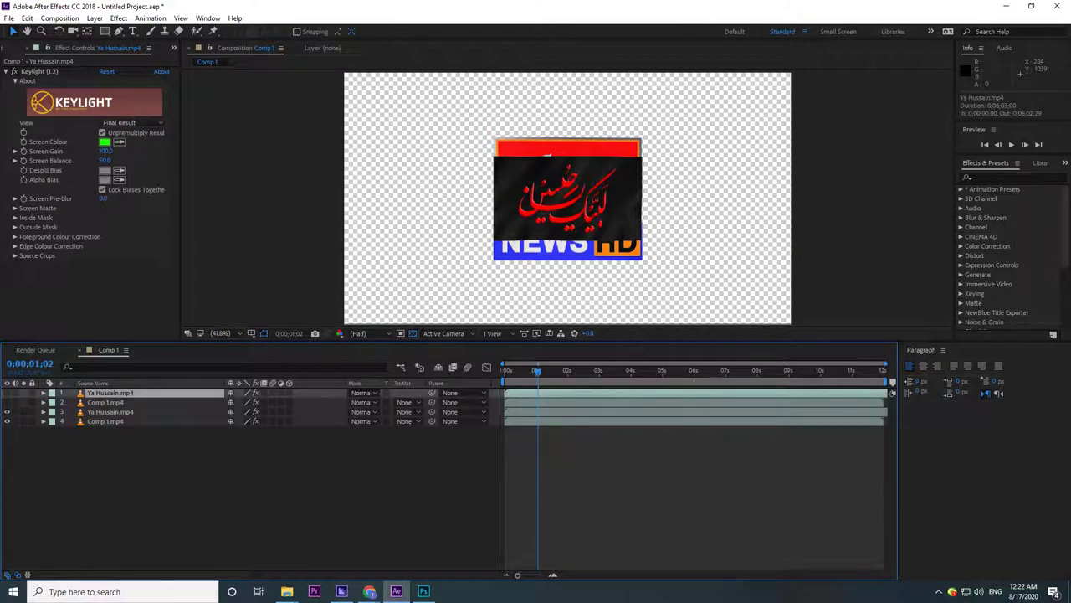
{"action": "key", "text": "ctrl+Down"}
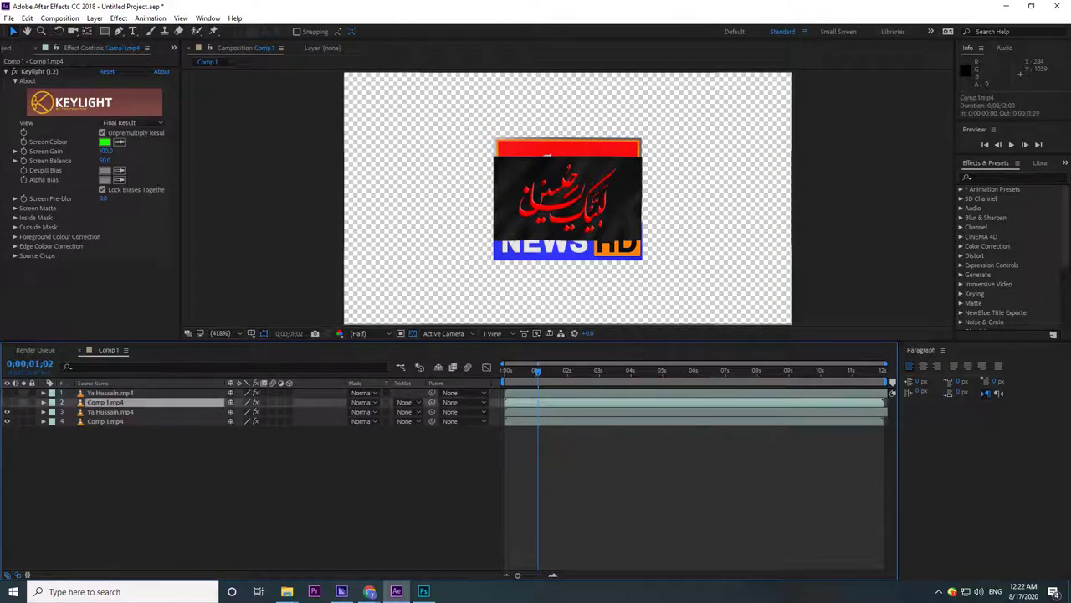
{"action": "key", "text": "ctrl+Down"}
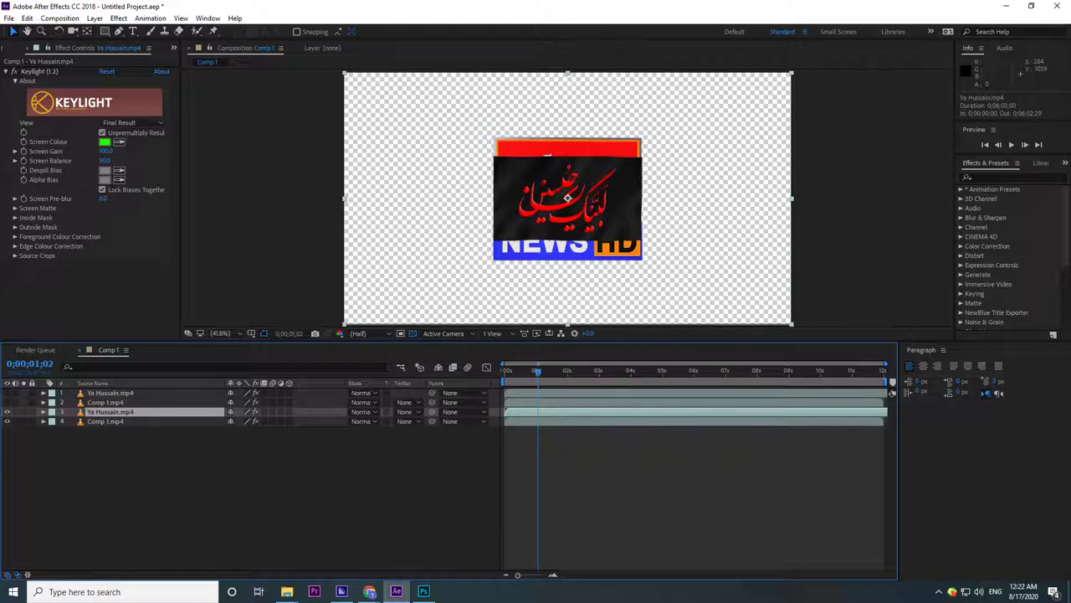
{"action": "key", "text": "ctrl+Down"}
{"action": "key", "text": "ctrl+Down"}
{"action": "key", "text": "ctrl+Down"}
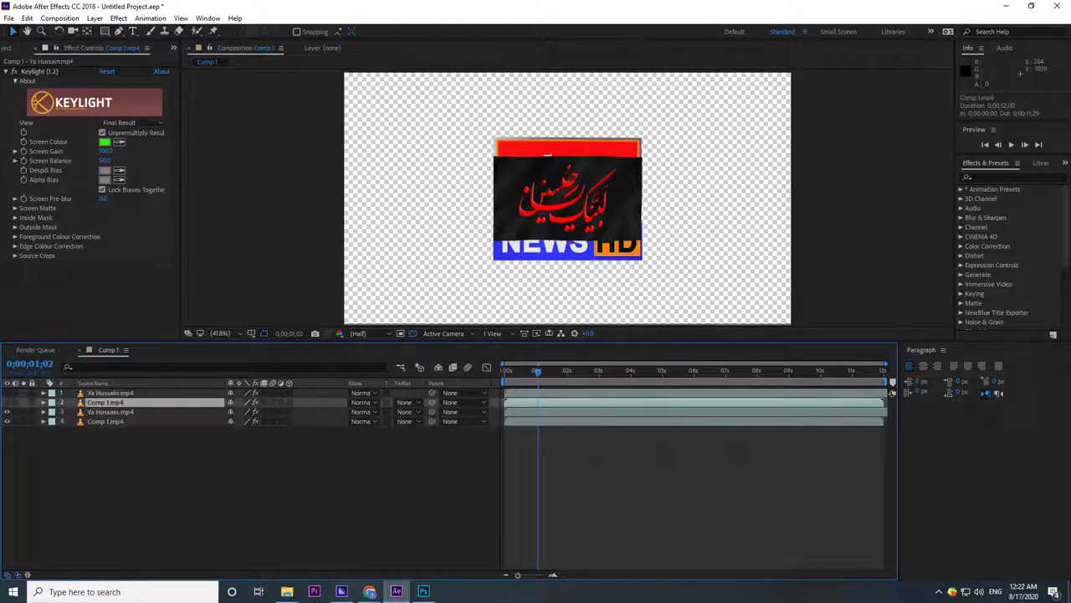
{"action": "key", "text": "ctrl+Up"}
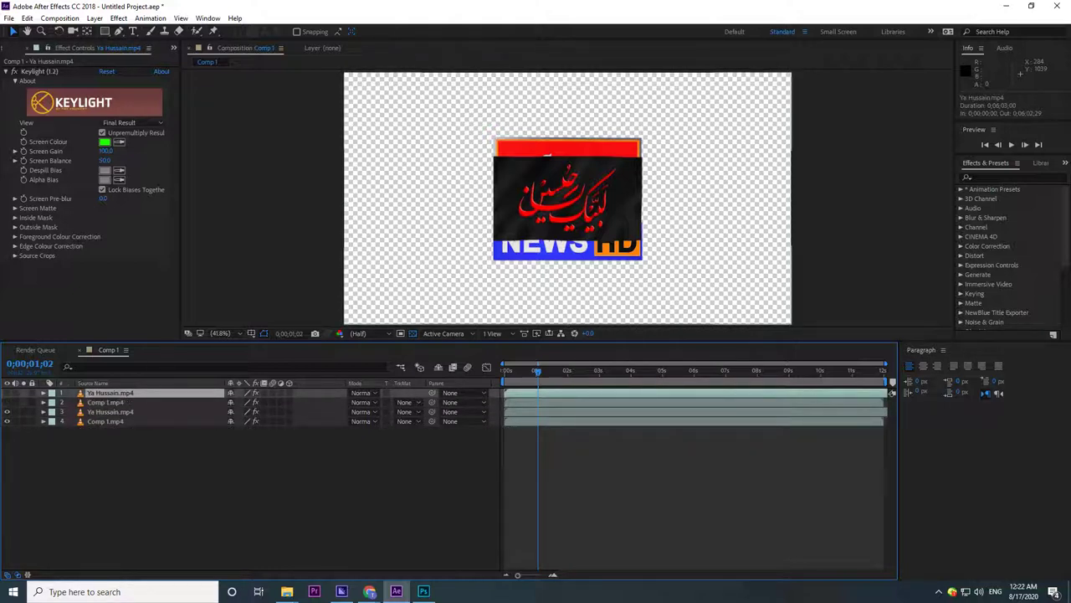
{"action": "key", "text": "ctrl+Down"}
{"action": "key", "text": "ctrl+Down"}
{"action": "left_click", "coordinate": [408, 412]}
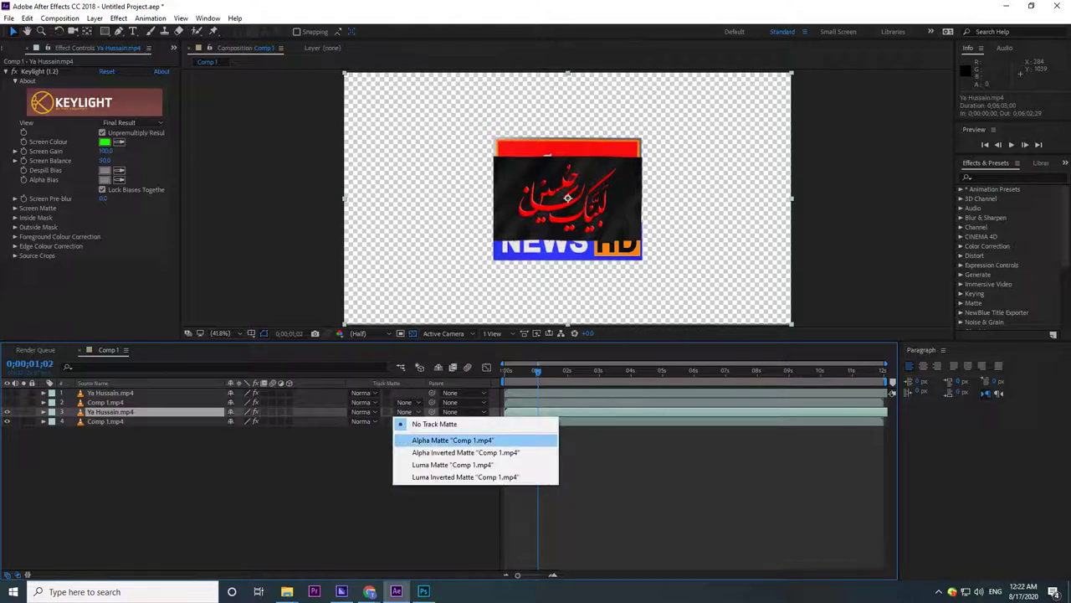
{"action": "left_click", "coordinate": [451, 440]}
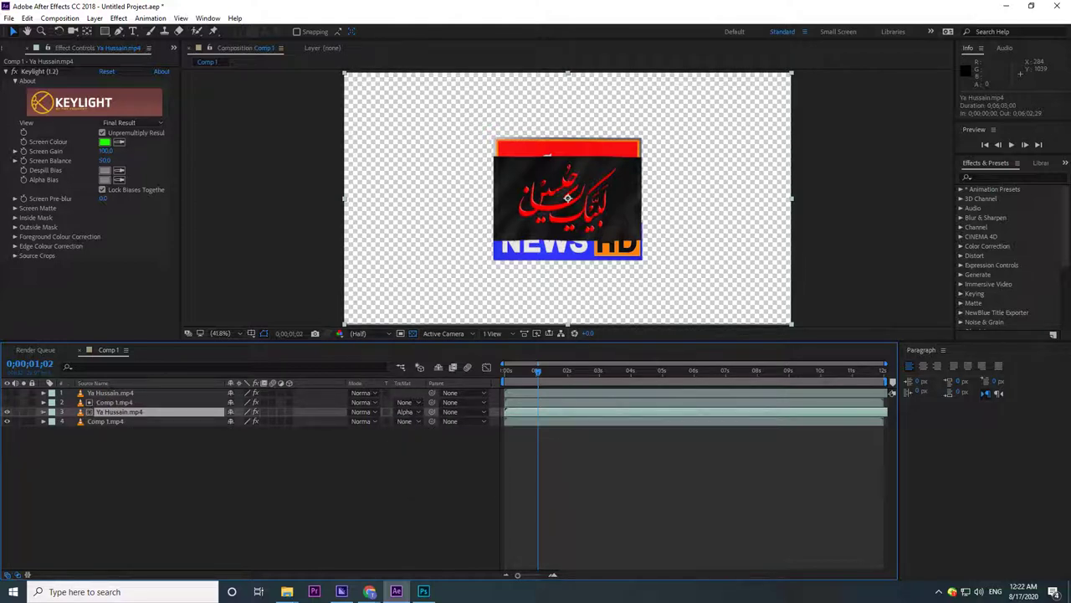
- Scale the matted Ya Hussain.mp4 layer to 154% and set its Anchor Point to 400, 540 so the flag clears the logo
{"action": "left_click", "coordinate": [43, 411]}
{"action": "left_click", "coordinate": [53, 431]}
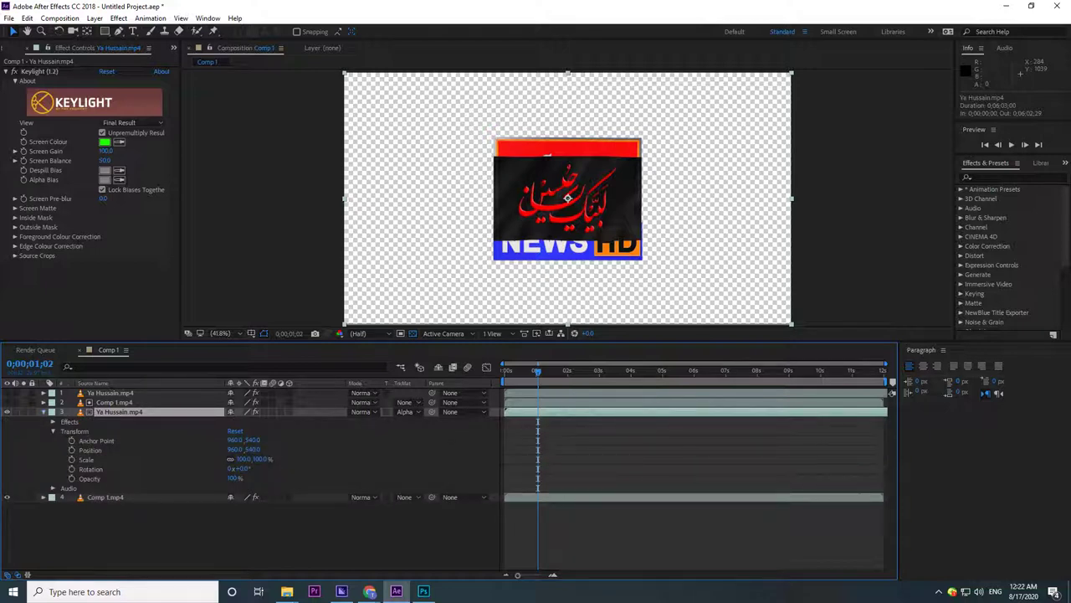
{"action": "left_click_drag", "start_coordinate": [243, 459], "coordinate": [5, 440]}
{"action": "left_click_drag", "start_coordinate": [318, 439], "coordinate": [330, 440]}
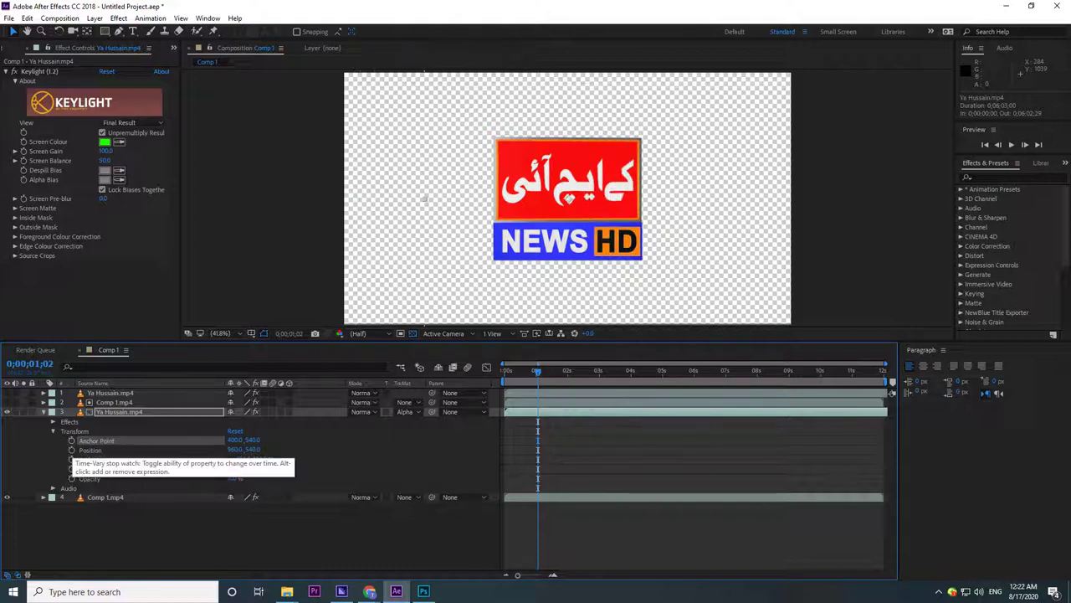
- Add a Position keyframe at 960, 540 to the matted Ya Hussain.mp4 layer and move it to 0;00;08;10
{"action": "left_click", "coordinate": [71, 450]}
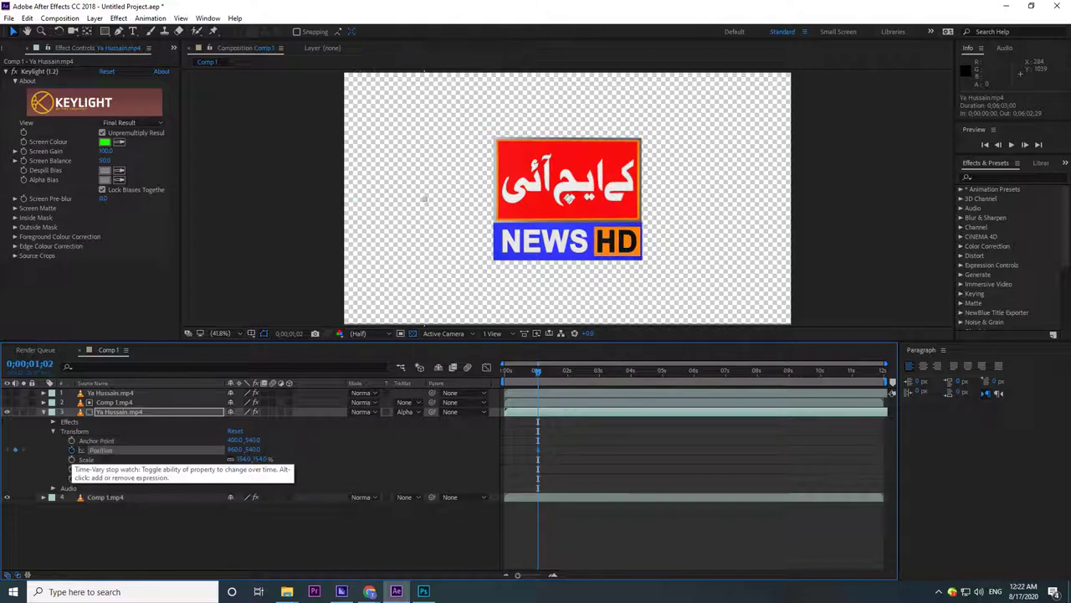
{"action": "key", "text": "space"}
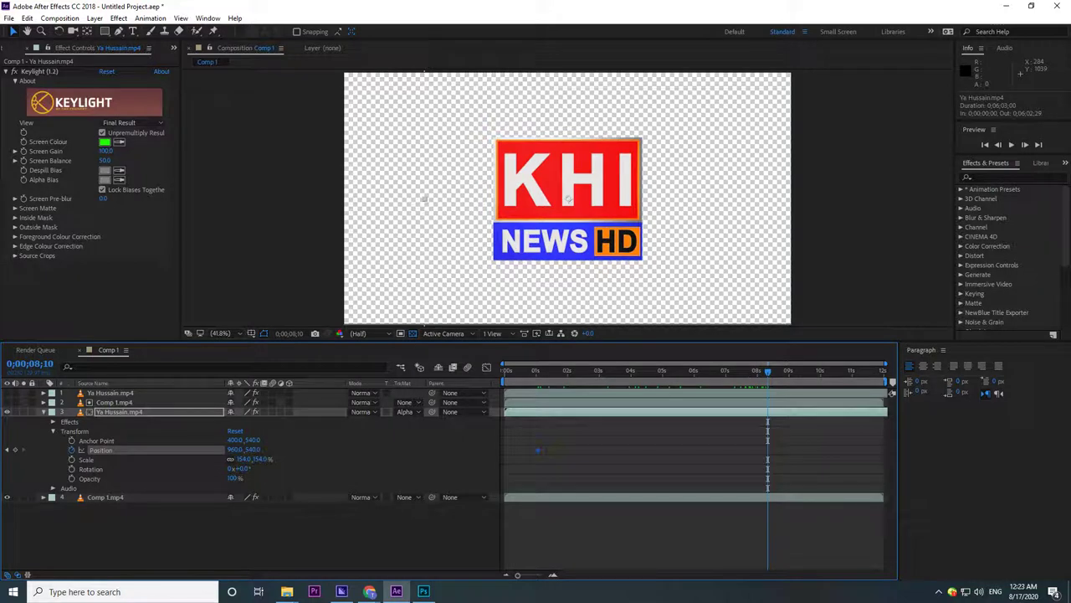
{"action": "left_click_drag", "start_coordinate": [539, 451], "coordinate": [764, 450]}
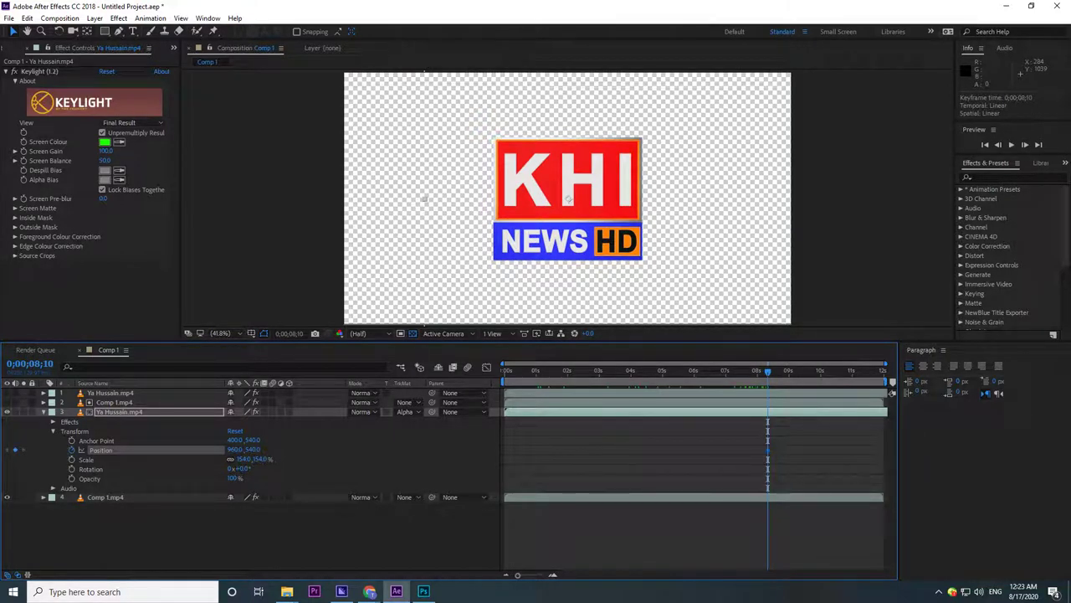
- Set the matted Ya Hussain.mp4 layer's Position to -720, 540 at 0;00;11;24 so the flag sweeps across the logo
{"action": "key", "text": "space"}
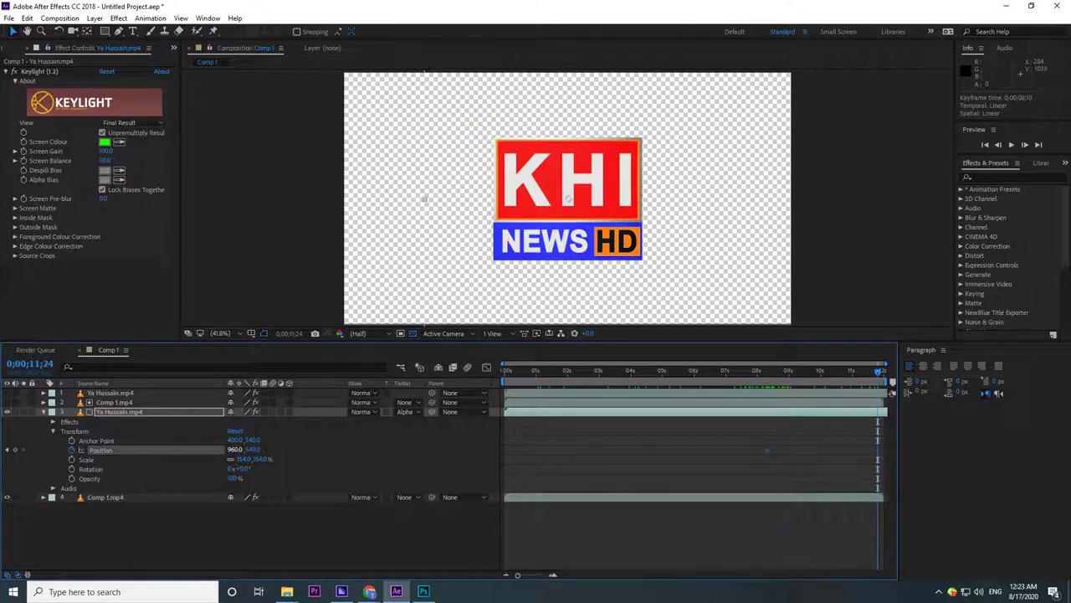
{"action": "left_click_drag", "start_coordinate": [234, 450], "coordinate": [99, 449]}
{"action": "key", "text": "shift+Left"}
{"action": "key", "text": "shift+Left"}
{"action": "key", "text": "shift+Left"}
{"action": "key", "text": "shift+Left"}
{"action": "key", "text": "shift+Left"}
{"action": "key", "text": "shift+Left"}
{"action": "key", "text": "shift+Left"}
{"action": "key", "text": "shift+Left"}
{"action": "key", "text": "shift+Left"}
{"action": "key", "text": "shift+Left"}
{"action": "key", "text": "shift+Left"}
{"action": "key", "text": "shift+Left"}
{"action": "key", "text": "shift+Left"}
{"action": "key", "text": "shift+Left"}
{"action": "key", "text": "shift+Left"}
{"action": "key", "text": "shift+Left"}
{"action": "key", "text": "shift+Left"}
{"action": "key", "text": "shift+Left"}
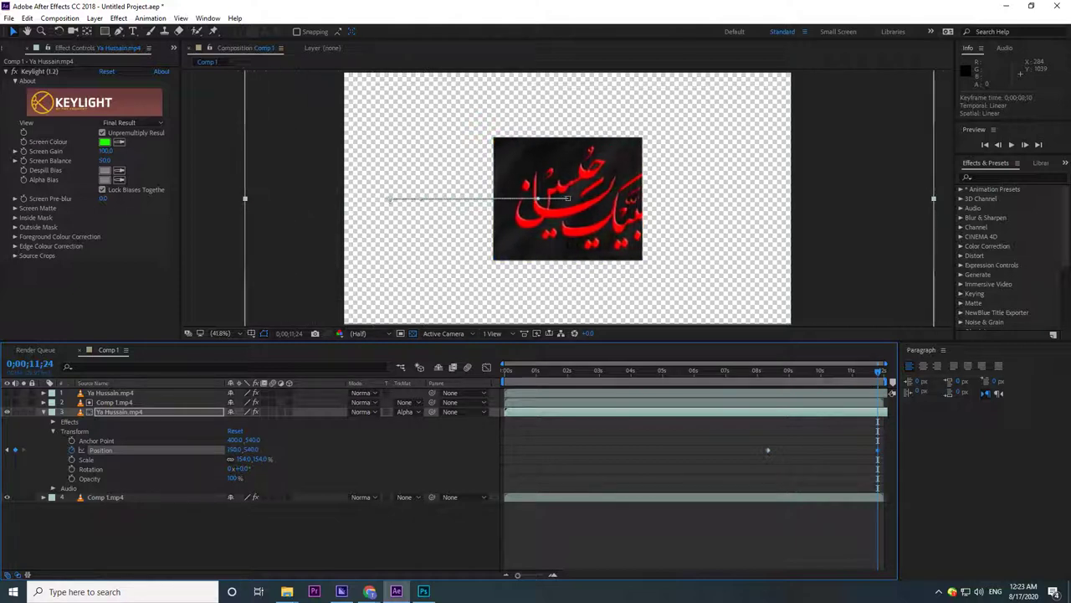
{"action": "key", "text": "shift+Left"}
{"action": "key", "text": "shift+Left"}
{"action": "key", "text": "shift+Left"}
{"action": "key", "text": "shift+Left"}
{"action": "key", "text": "shift+Left"}
{"action": "key", "text": "shift+Left"}
{"action": "key", "text": "shift+Left"}
{"action": "key", "text": "shift+Left"}
{"action": "key", "text": "shift+Left"}
{"action": "key", "text": "shift+Left"}
{"action": "key", "text": "shift+Left"}
{"action": "key", "text": "shift+Left"}
{"action": "key", "text": "shift+Left"}
{"action": "key", "text": "shift+Left"}
{"action": "key", "text": "shift+Left"}
{"action": "key", "text": "shift+Left"}
{"action": "key", "text": "shift+Left"}
{"action": "key", "text": "shift+Left"}
{"action": "key", "text": "shift+Left"}
{"action": "key", "text": "shift+Left"}
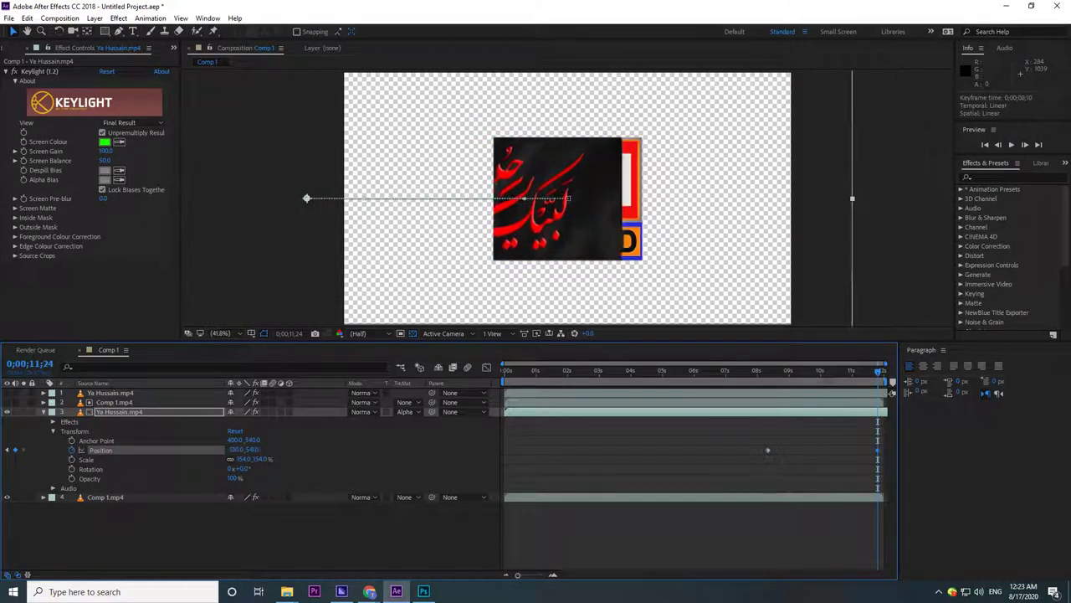
{"action": "key", "text": "shift+Left"}
{"action": "key", "text": "shift+Left"}
{"action": "key", "text": "shift+Left"}
{"action": "key", "text": "shift+Left"}
{"action": "key", "text": "shift+Left"}
{"action": "key", "text": "shift+Left"}
{"action": "key", "text": "shift+Left"}
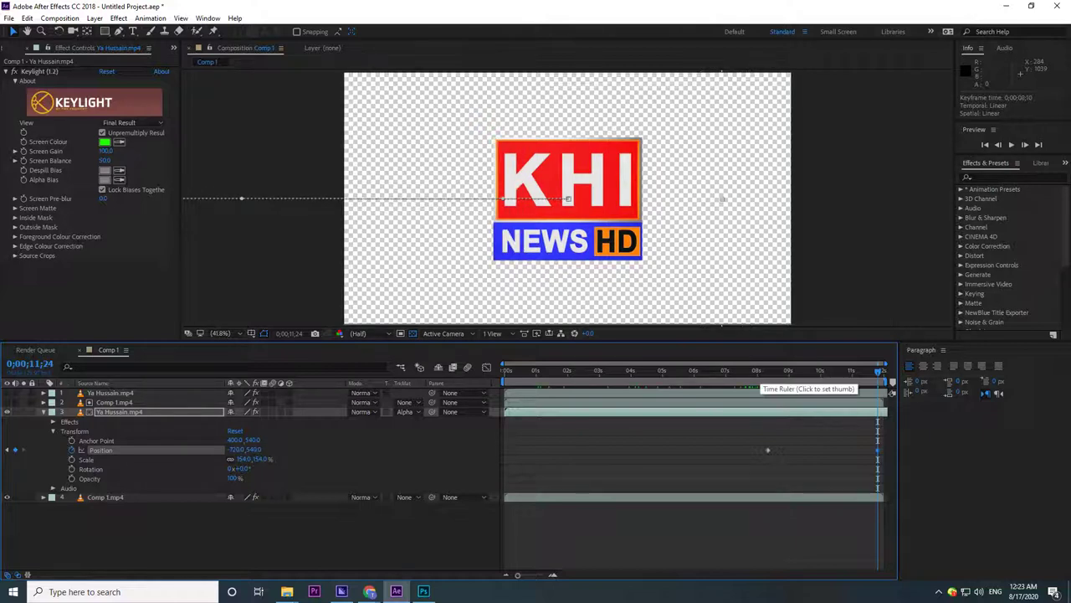
- Shift the first Position keyframe earlier, to just after 0;00;07;07, and preview the flag's sweep
{"action": "left_click", "coordinate": [760, 371]}
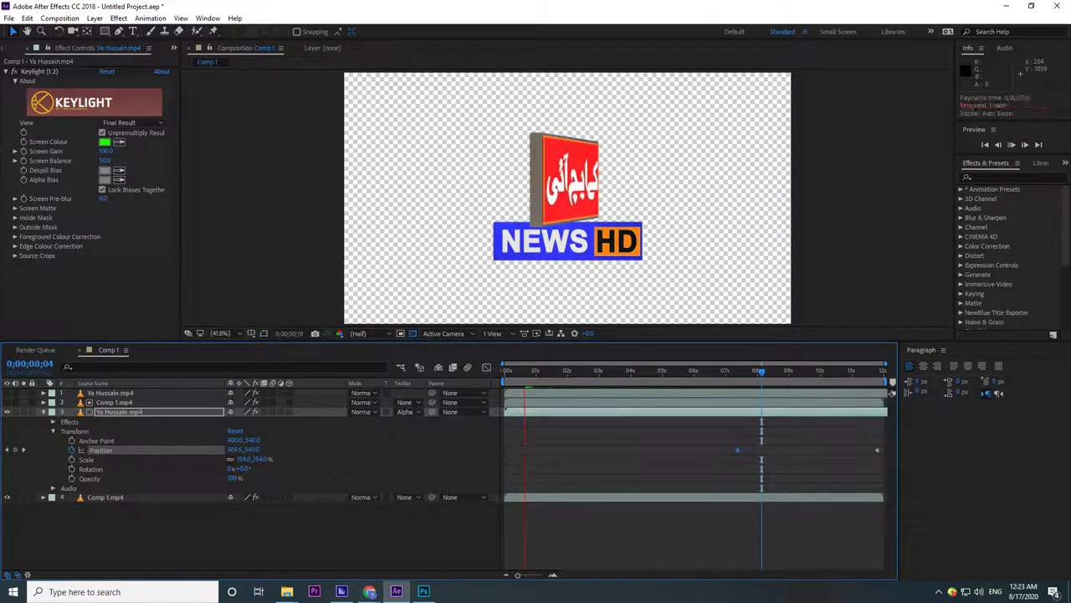
{"action": "left_click_drag", "start_coordinate": [762, 371], "coordinate": [733, 371]}
{"action": "key", "text": "space"}
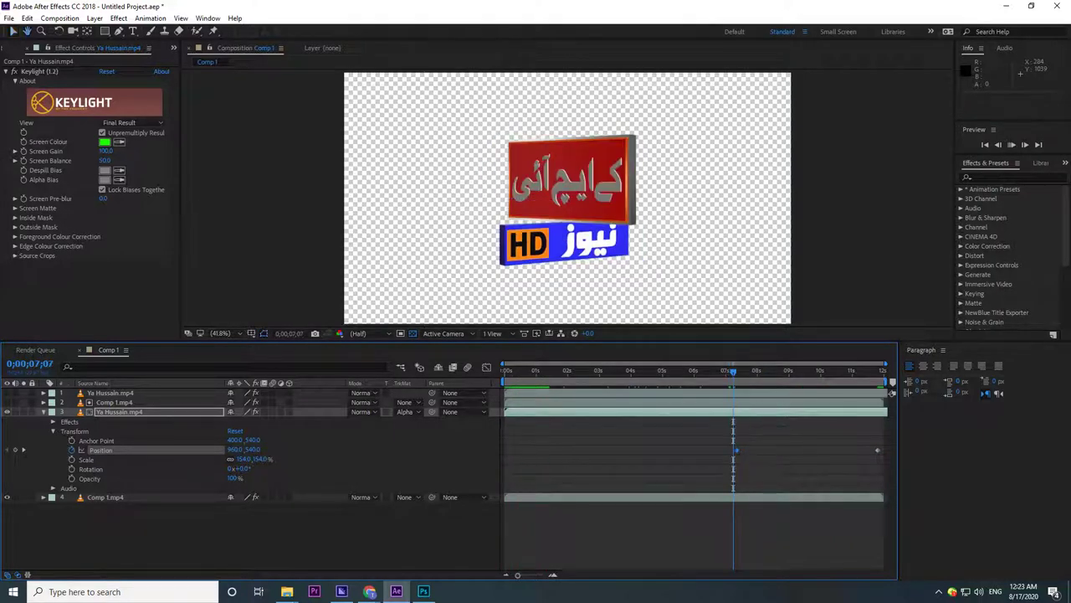
{"action": "key", "text": "space"}
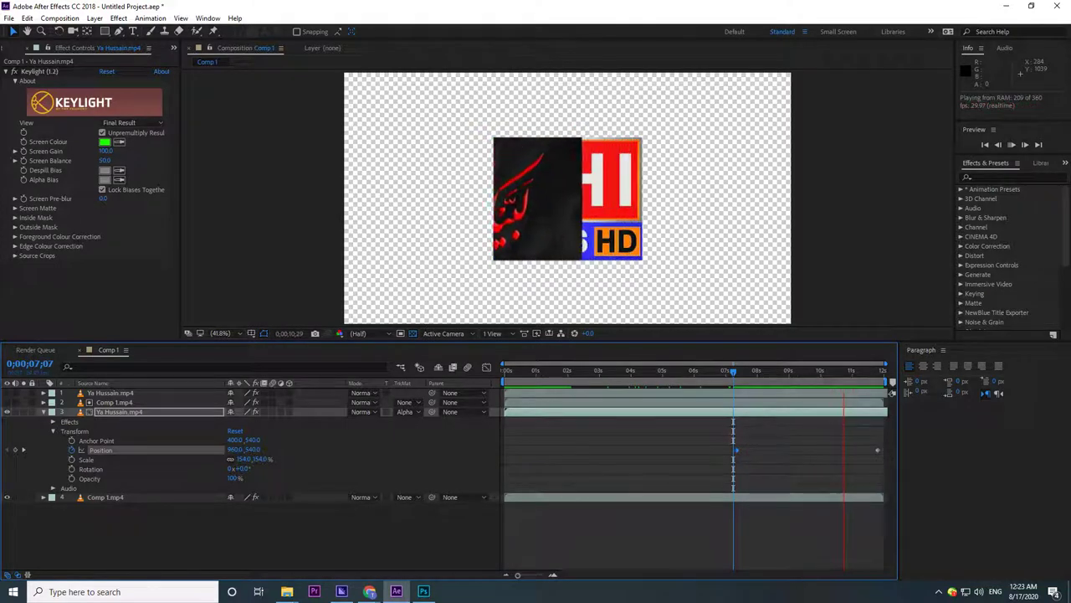
- Apply Easy Ease to both Position keyframes of the matted Ya Hussain.mp4 layer and collapse the layer's properties
{"action": "left_click_drag", "start_coordinate": [720, 437], "coordinate": [886, 461]}
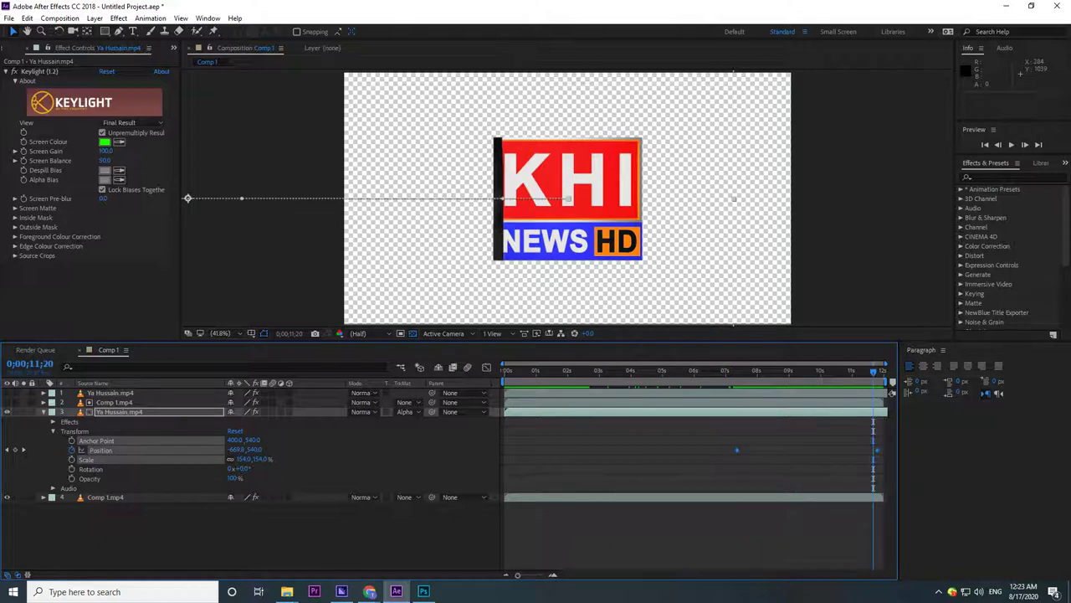
{"action": "left_click_drag", "start_coordinate": [722, 432], "coordinate": [885, 461]}
{"action": "key", "text": "F9"}
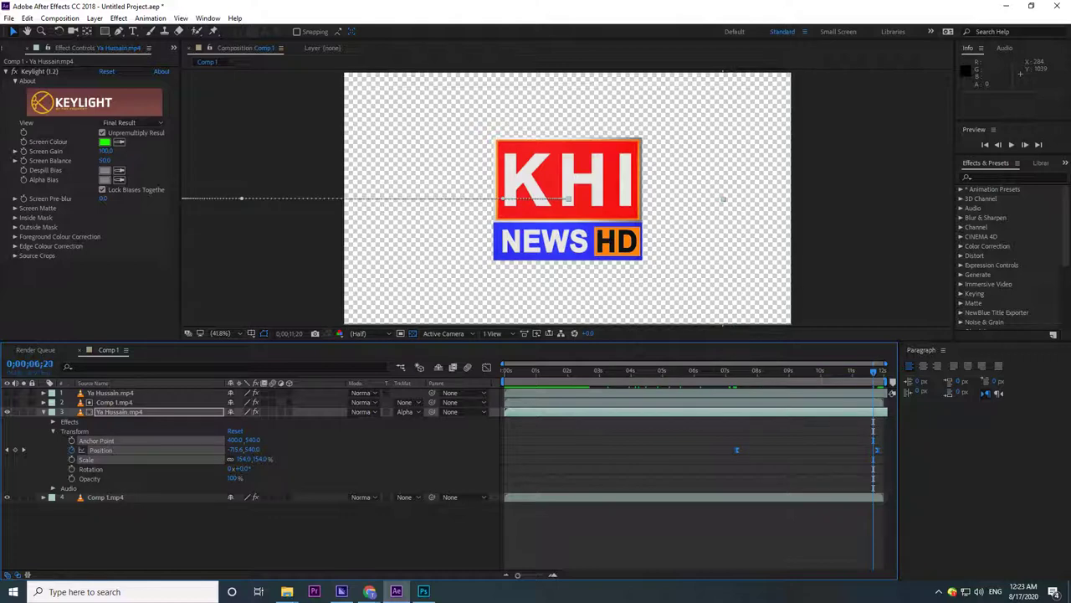
{"action": "key", "text": "space"}
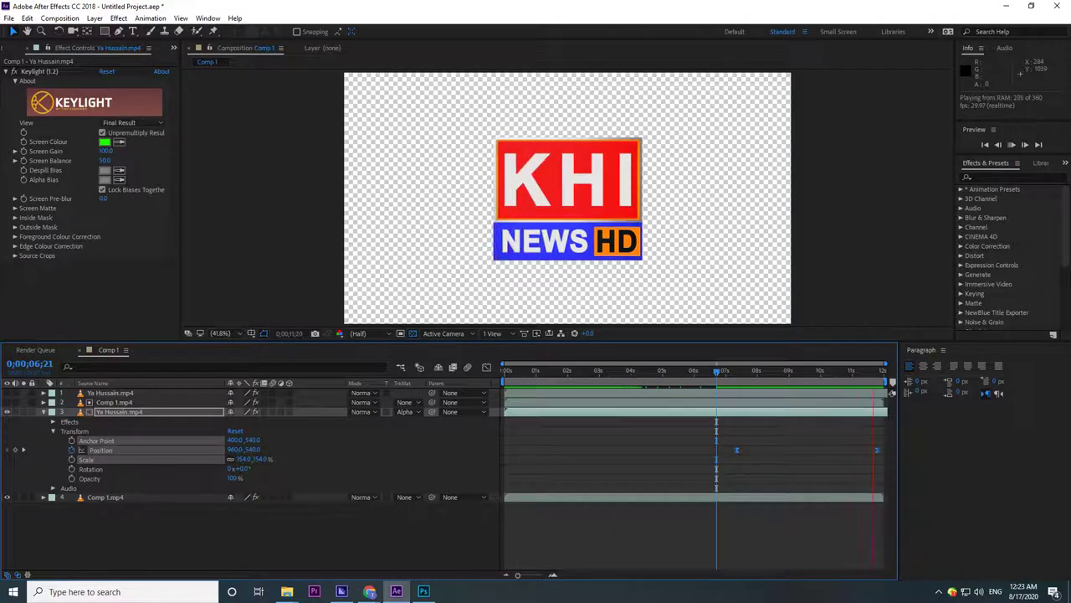
{"action": "key", "text": "space"}
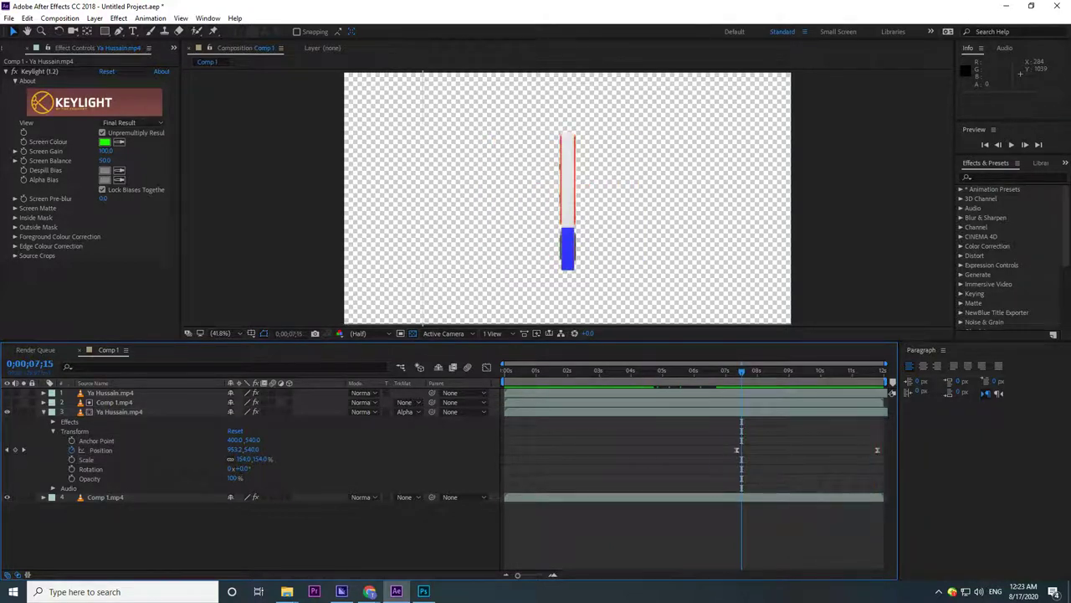
{"action": "key", "text": "u"}
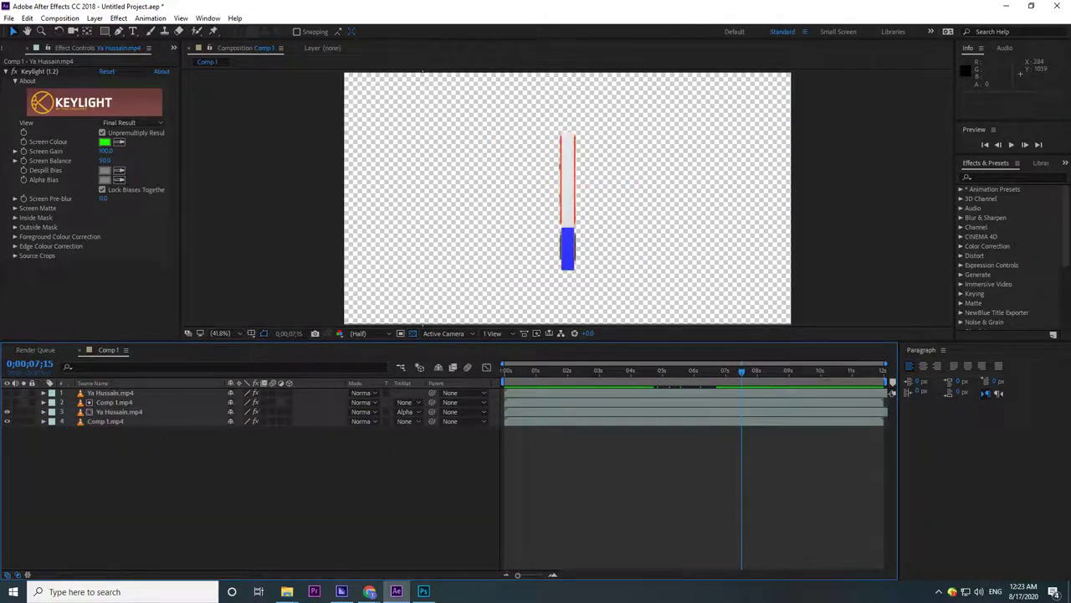
{"action": "key", "text": "space"}
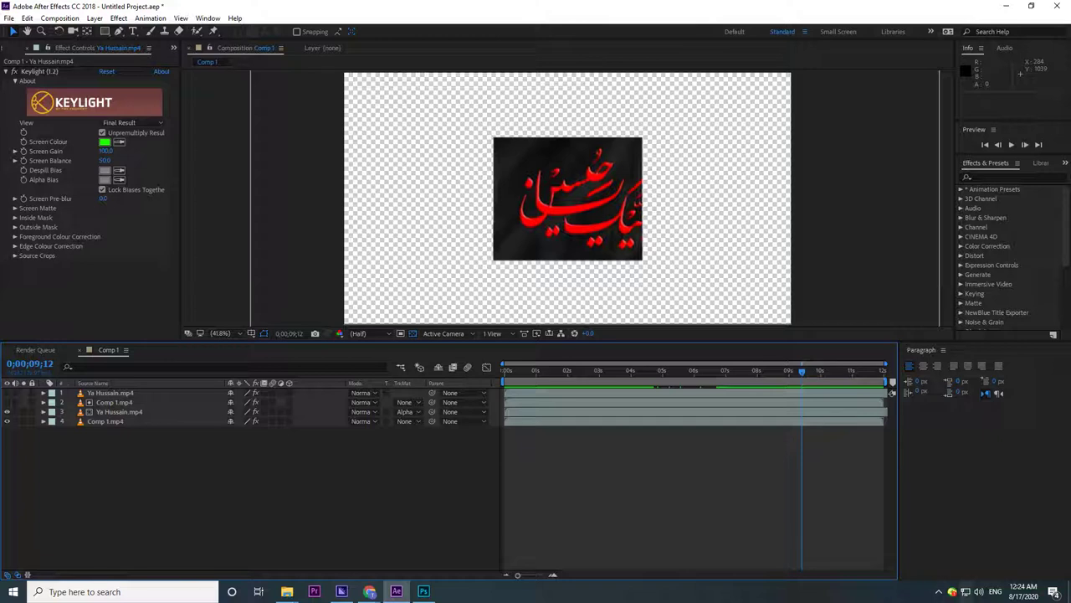
- Mute the system volume and replay the Eid Mubarak Graphics video on YouTube in Chrome for comparison with the composition
{"action": "left_click", "coordinate": [978, 592]}
{"action": "left_click", "coordinate": [909, 564]}
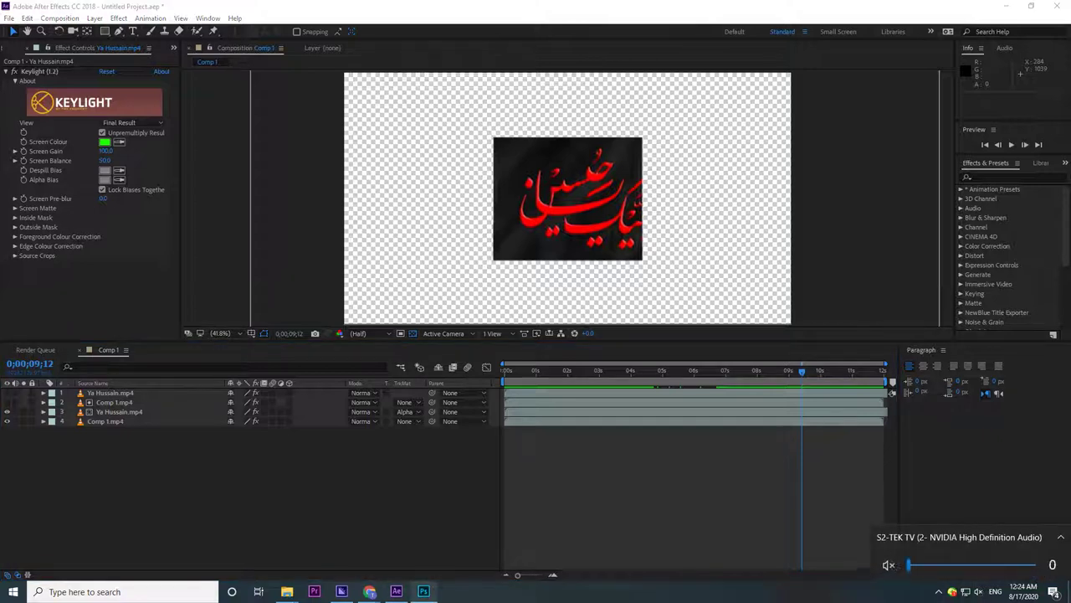
{"action": "mouse_move", "coordinate": [369, 592]}
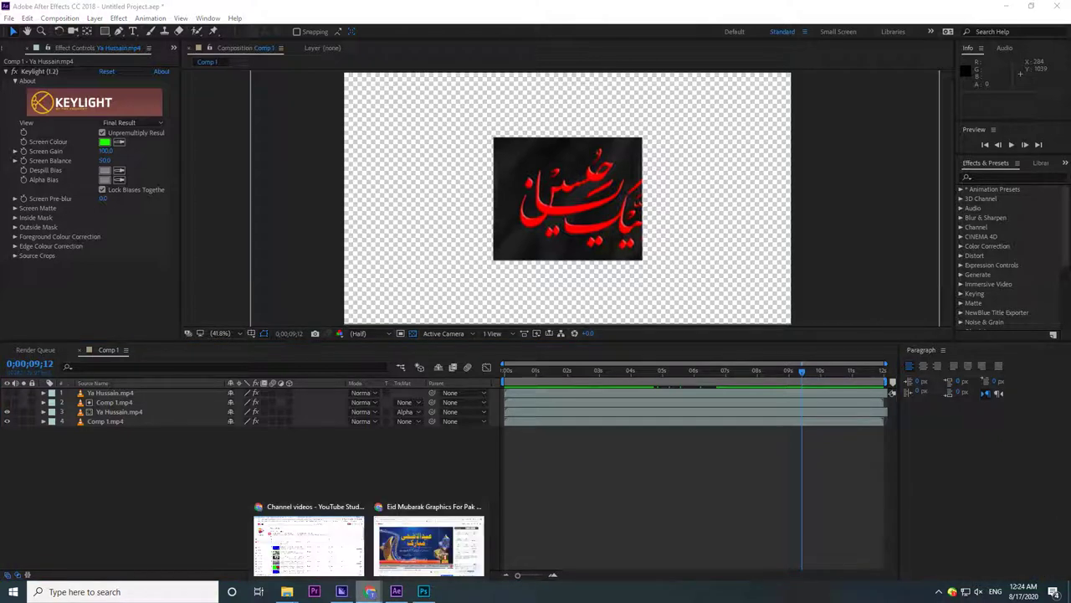
{"action": "left_click", "coordinate": [426, 552]}
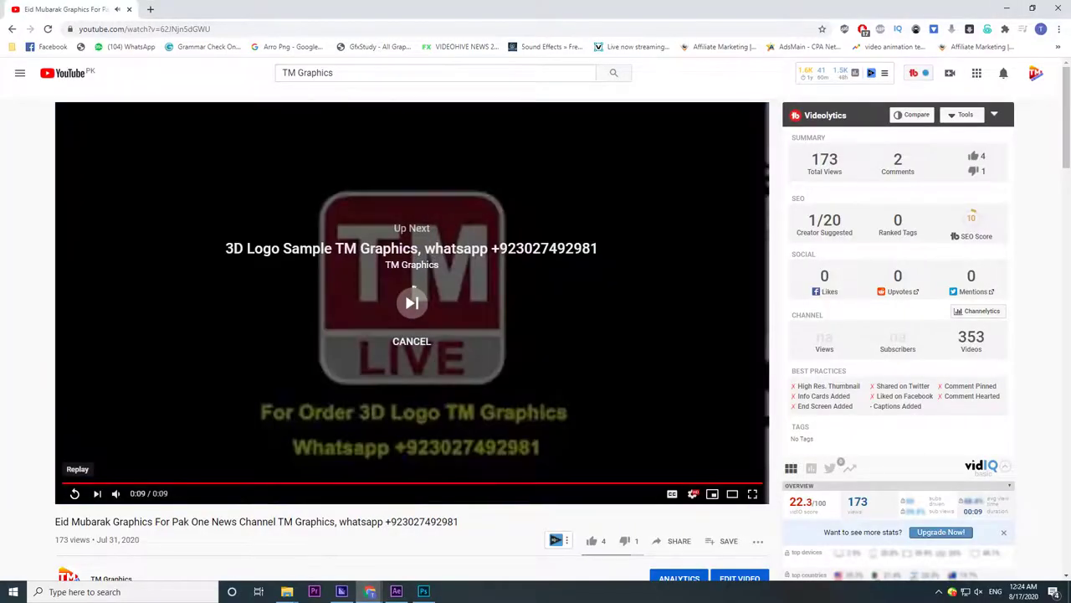
{"action": "left_click", "coordinate": [75, 493]}
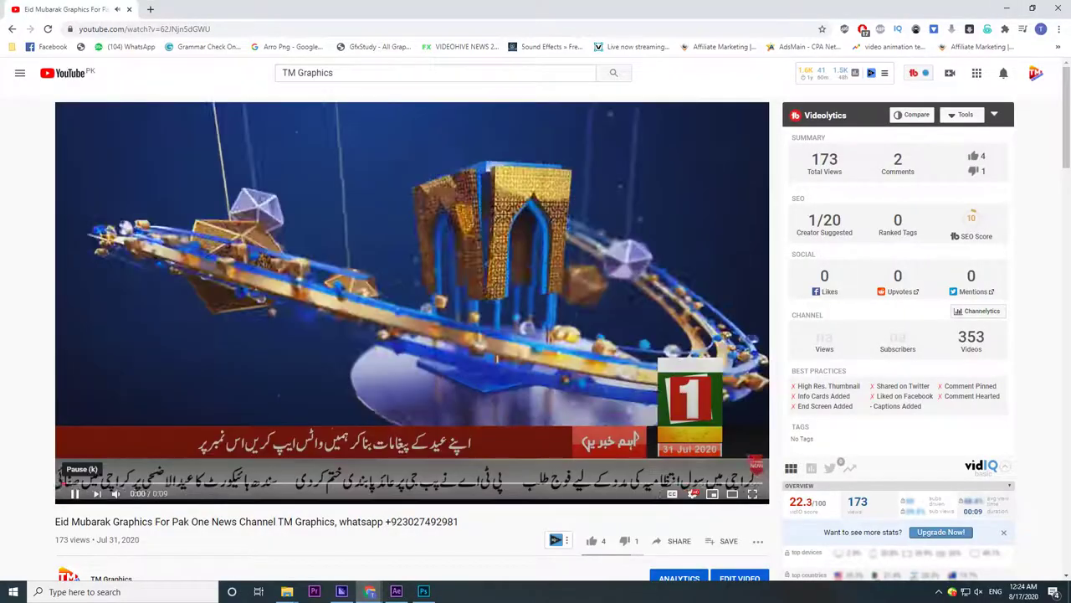
{"action": "left_click", "coordinate": [1007, 8]}
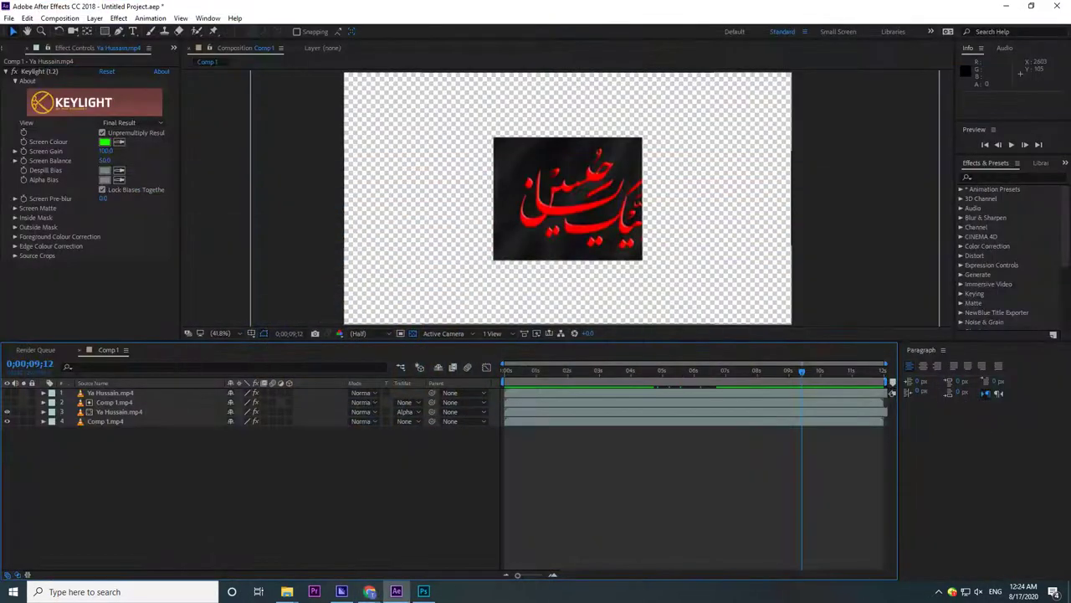
{"action": "key", "text": "space"}
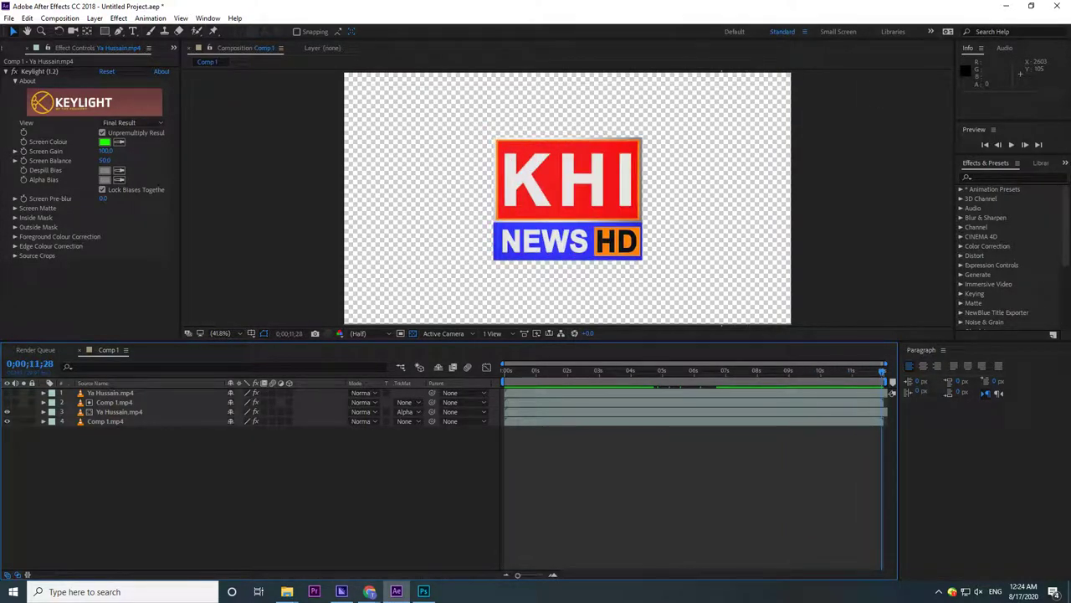
{"action": "mouse_move", "coordinate": [286, 591]}
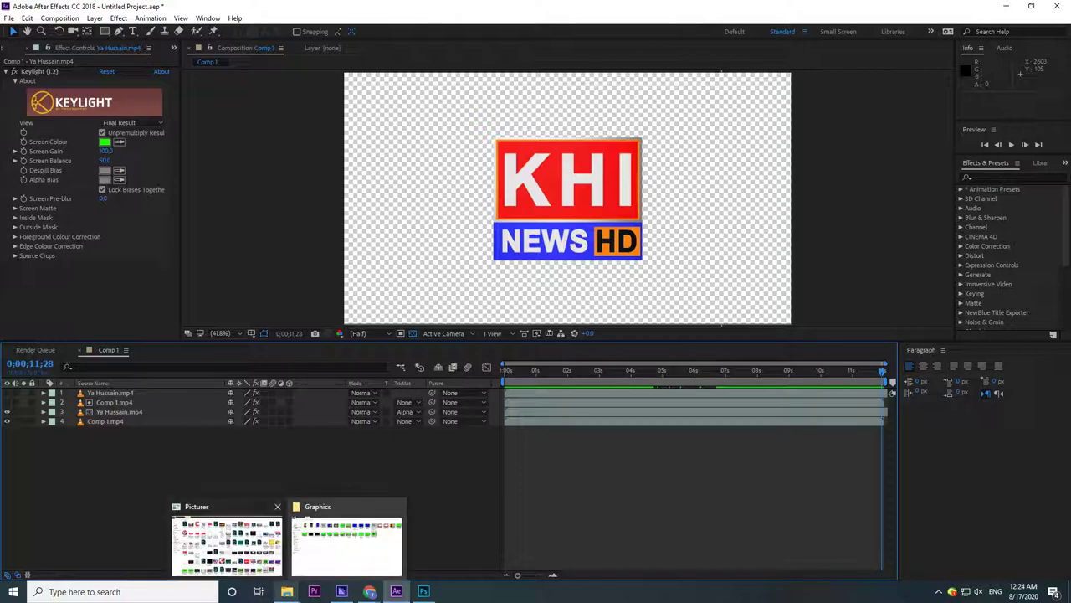
{"action": "left_click", "coordinate": [226, 544]}
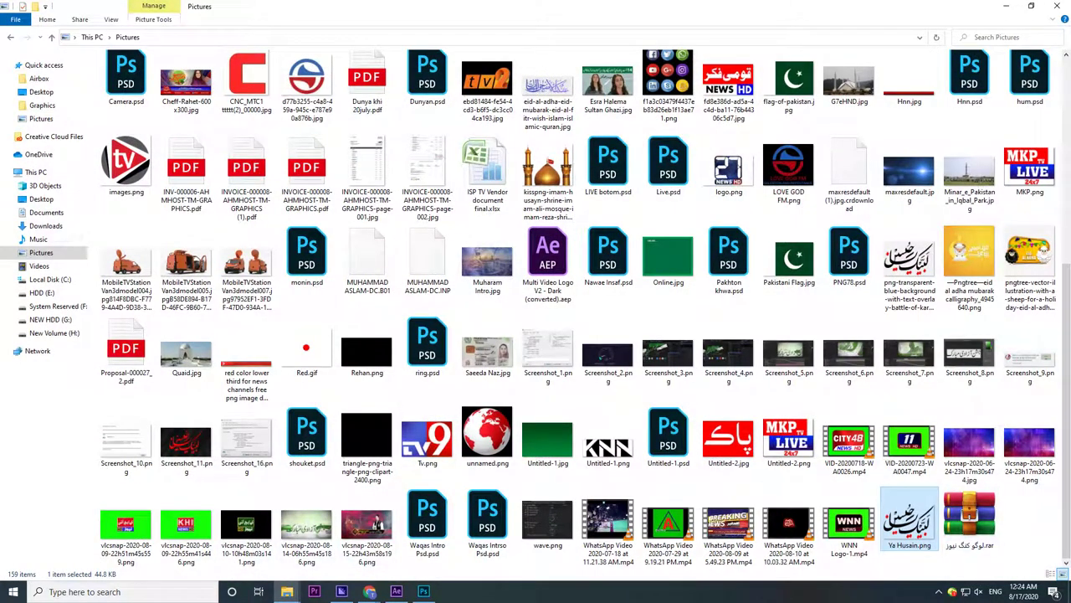
{"action": "left_click", "coordinate": [40, 252]}
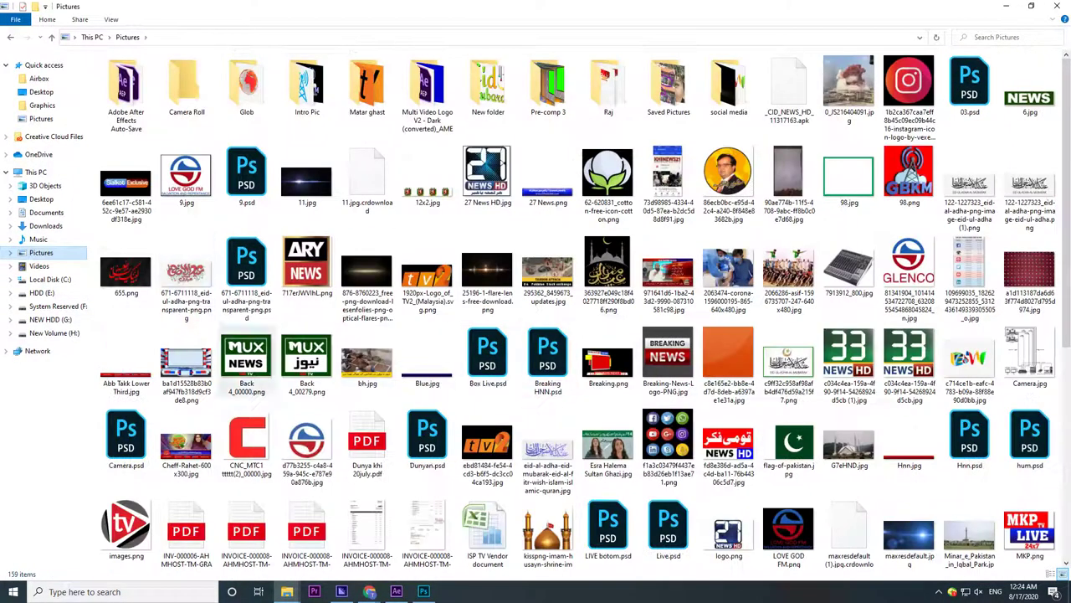
{"action": "scroll", "coordinate": [669, 276], "scroll_direction": "down", "scroll_amount": 5}
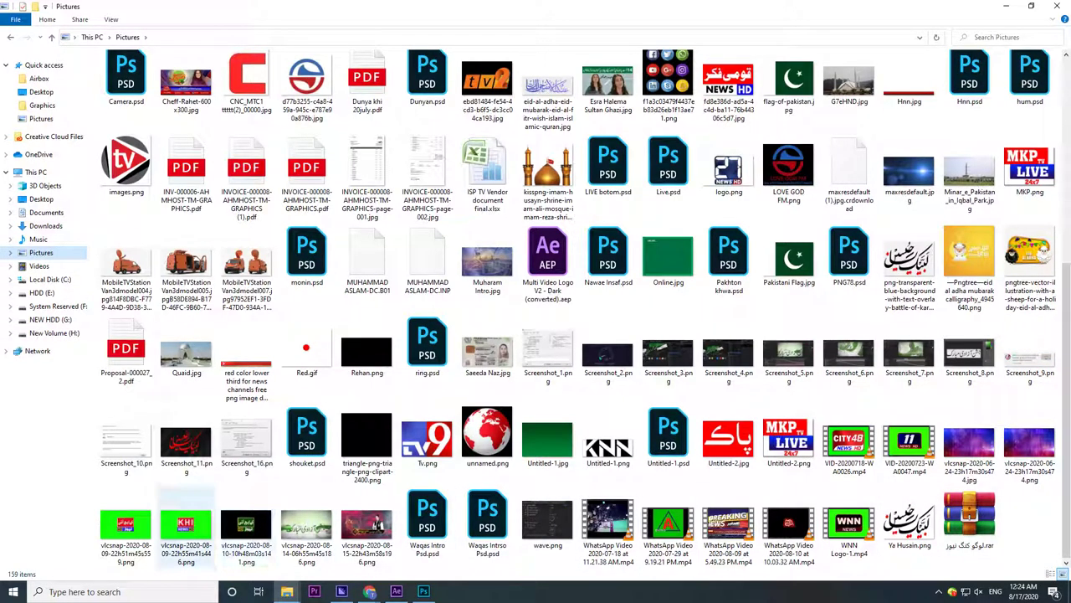
{"action": "left_click_drag", "start_coordinate": [188, 515], "coordinate": [424, 591]}
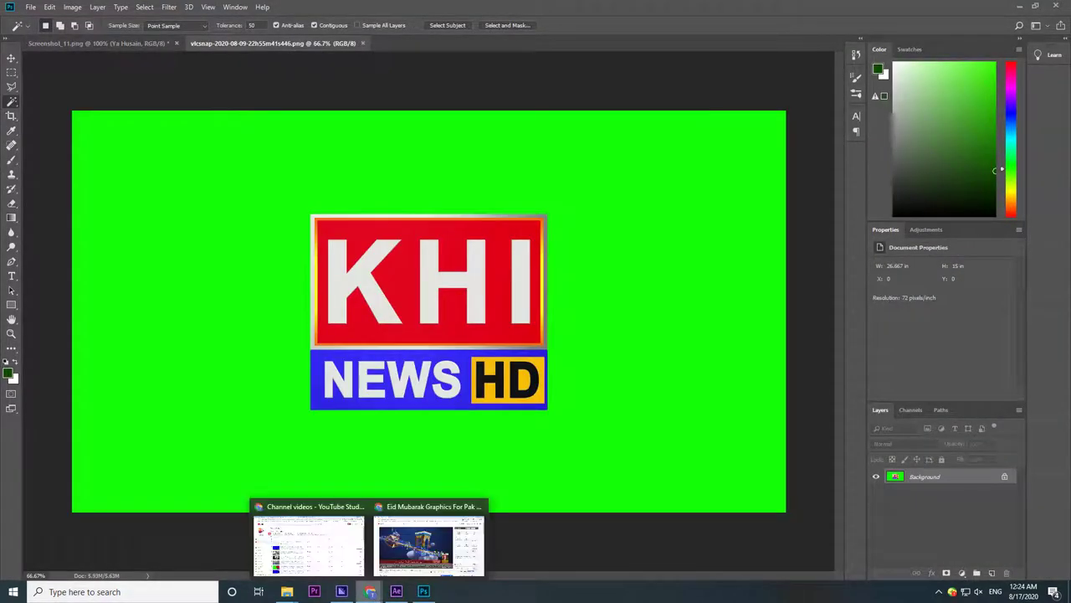
{"action": "left_click", "coordinate": [397, 591]}
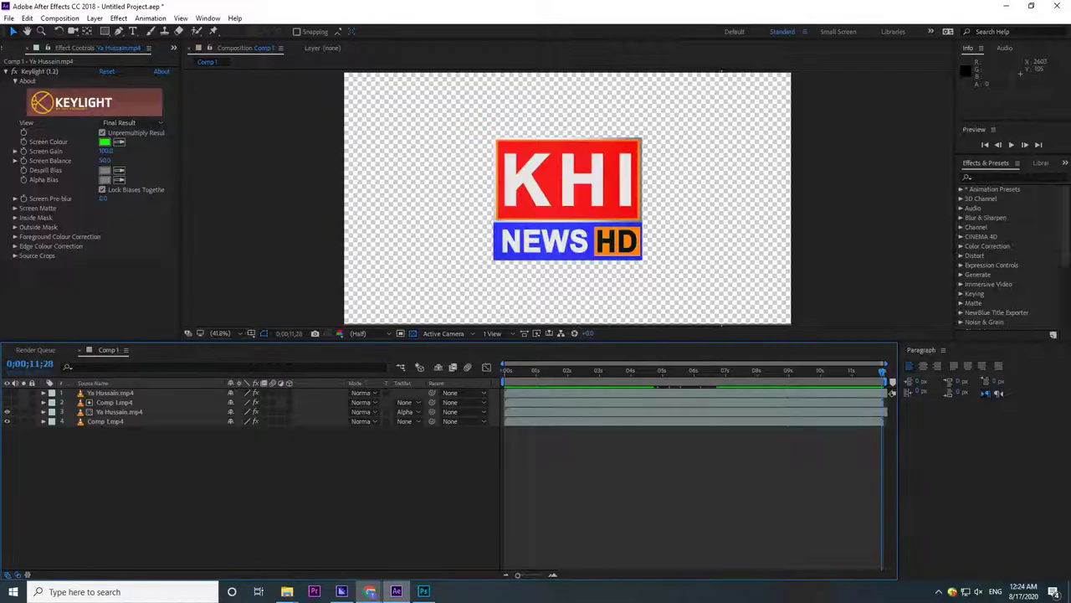
- In Photoshop, convert the Background to Layer 0, delete the Magic Wand-selected green around the KHI News logo, and save the PNG
{"action": "left_click", "coordinate": [423, 591]}
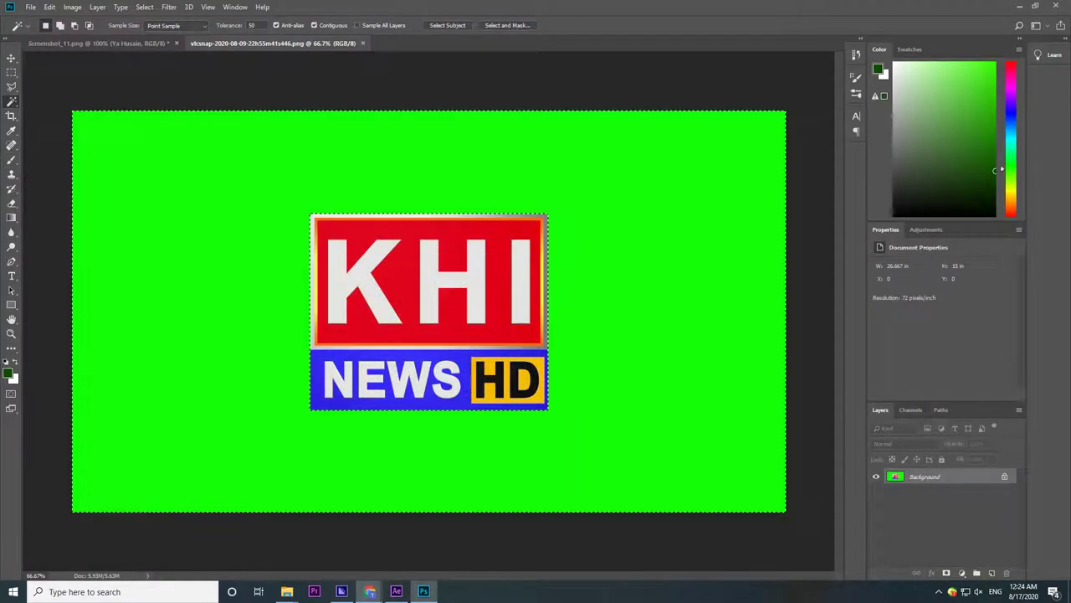
{"action": "key", "text": "Delete"}
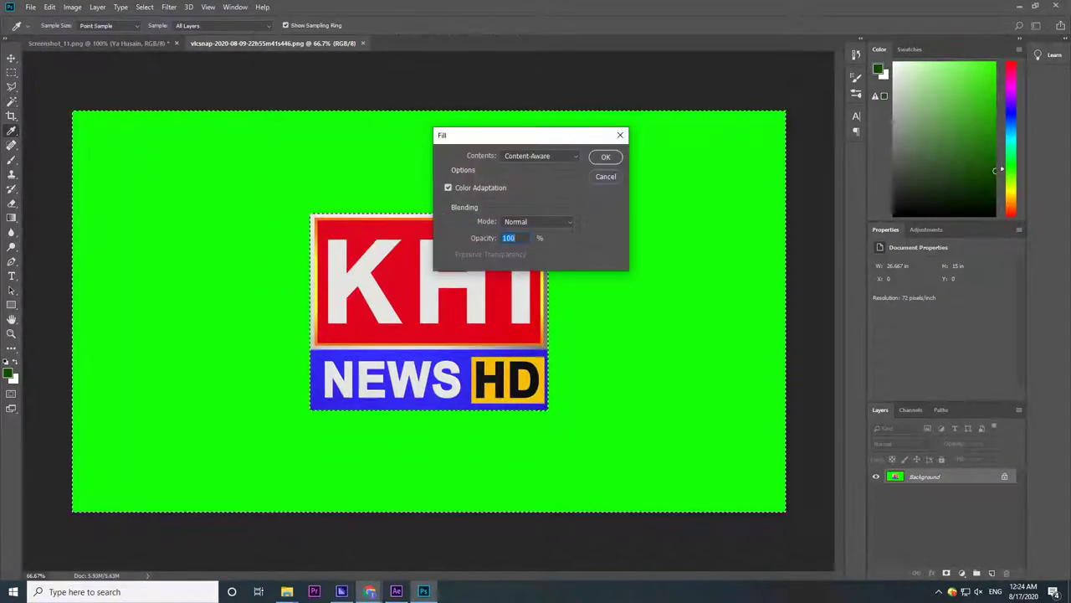
{"action": "key", "text": "Escape"}
{"action": "double_click", "coordinate": [925, 477]}
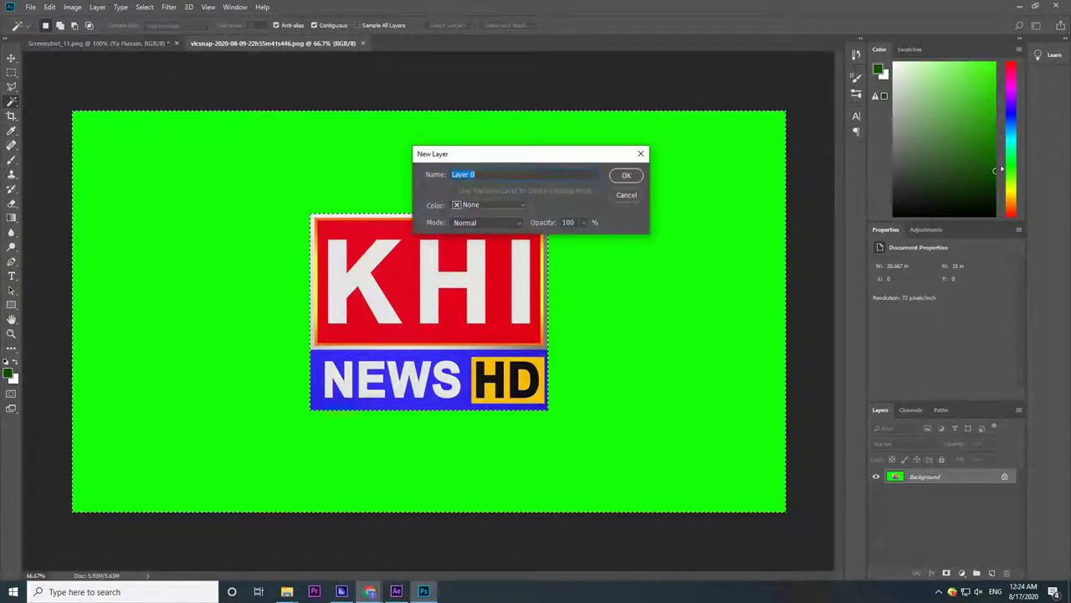
{"action": "key", "text": "Return"}
{"action": "key", "text": "Delete"}
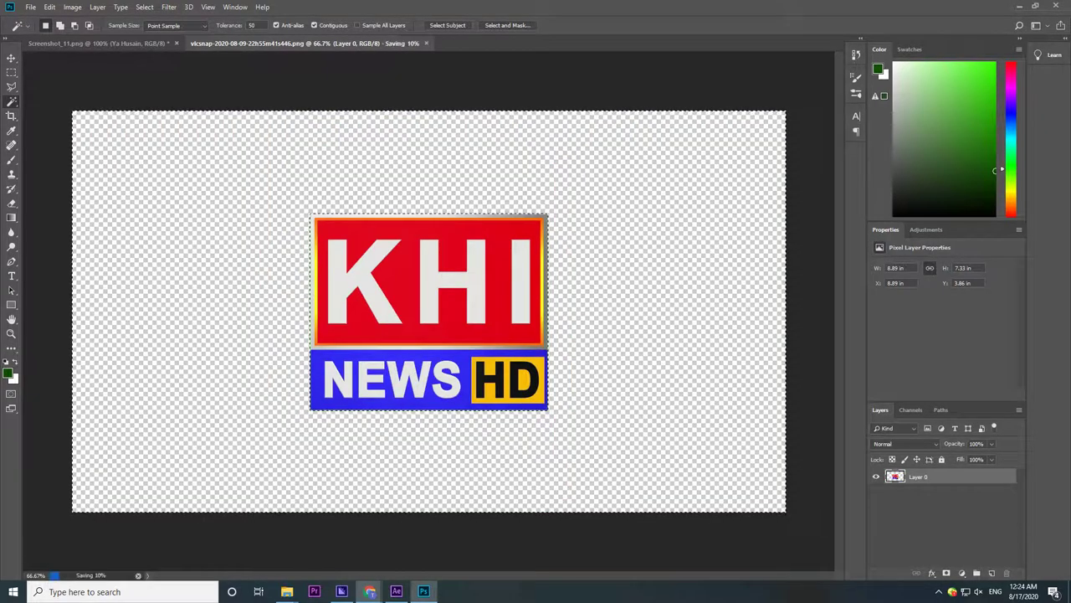
{"action": "key", "text": "alt+f"}
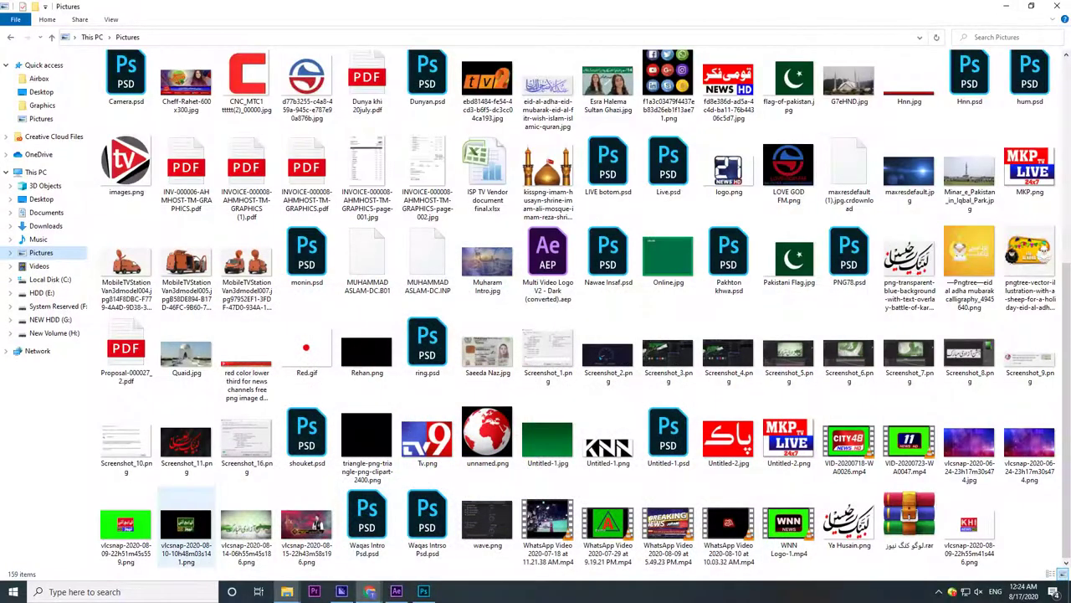
{"action": "left_click_drag", "start_coordinate": [969, 527], "coordinate": [184, 540]}
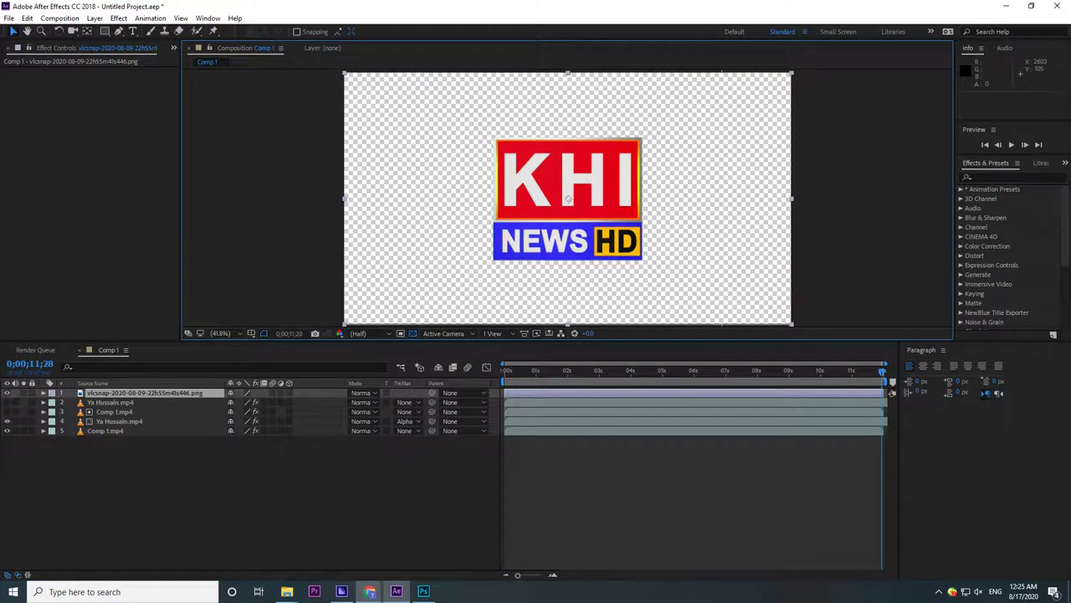
{"action": "left_click_drag", "start_coordinate": [128, 450], "coordinate": [122, 404]}
{"action": "key", "text": "space"}
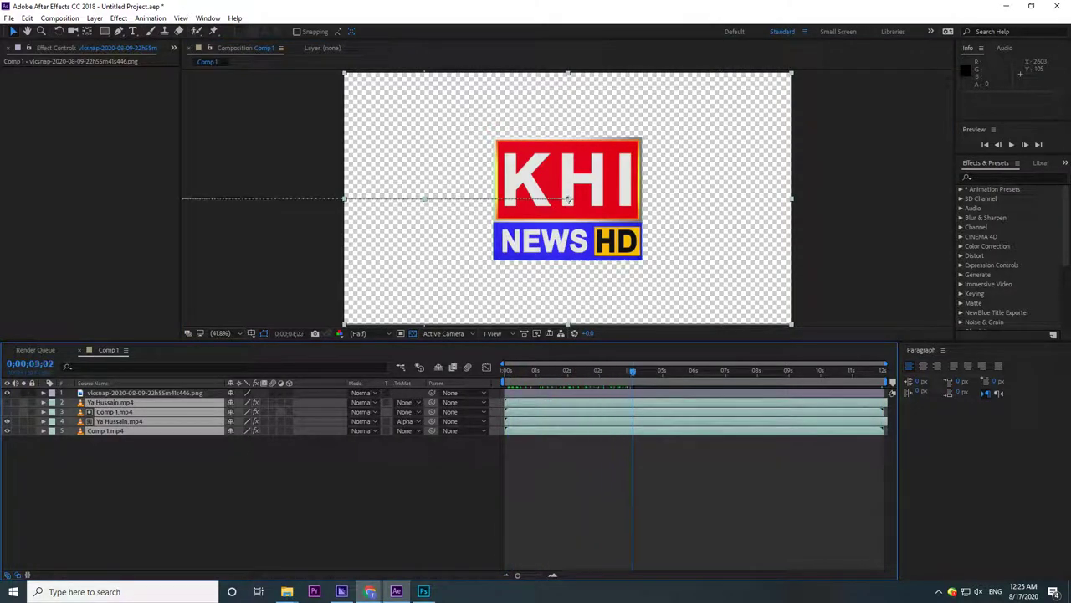
- Pre-compose the two Ya Hussain.mp4 and two Comp 1.mp4 layers as Pre-comp 1, moving all attributes into it
{"action": "left_click_drag", "start_coordinate": [111, 465], "coordinate": [112, 404]}
{"action": "right_click", "coordinate": [112, 404]}
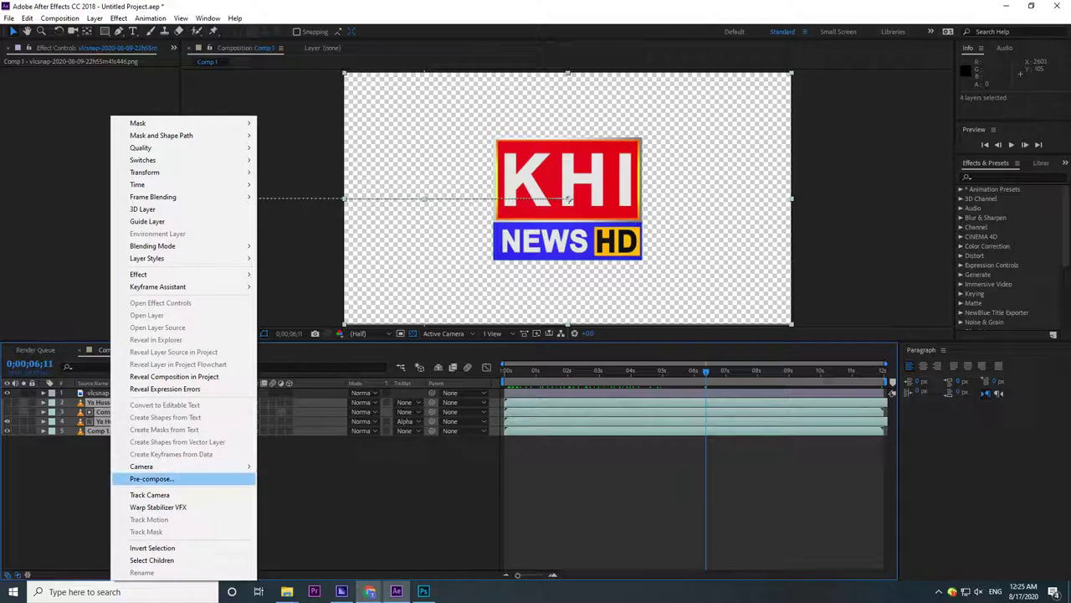
{"action": "left_click", "coordinate": [150, 478]}
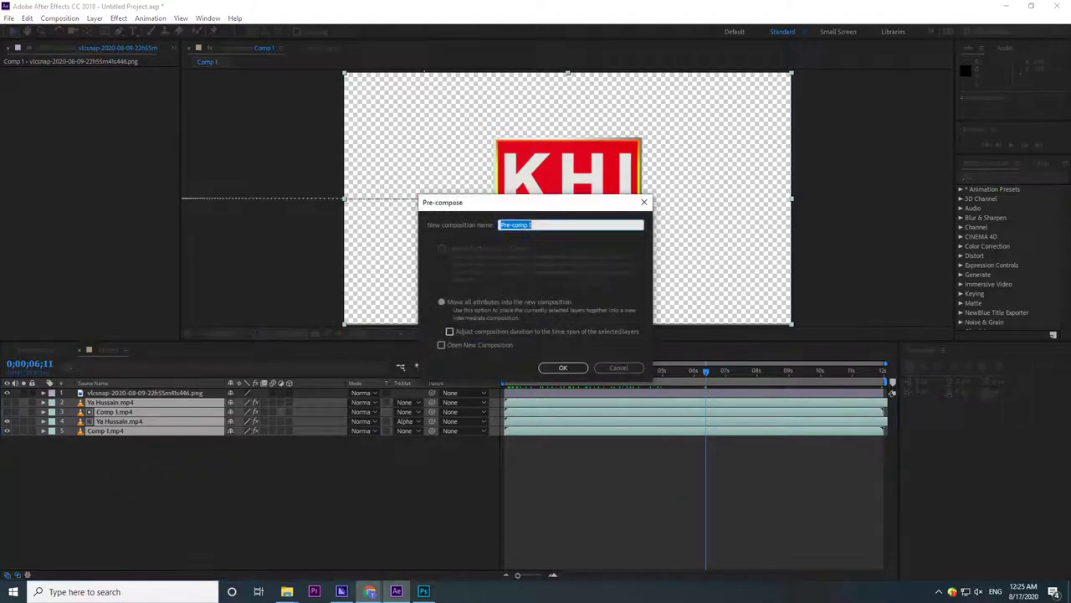
{"action": "key", "text": "Return"}
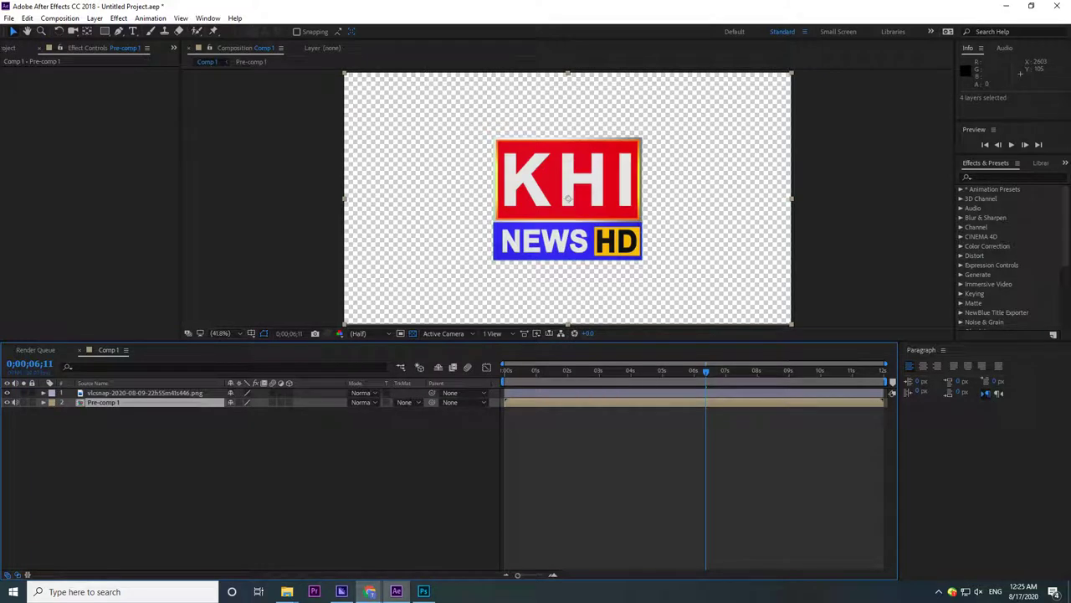
{"action": "left_click", "coordinate": [892, 391]}
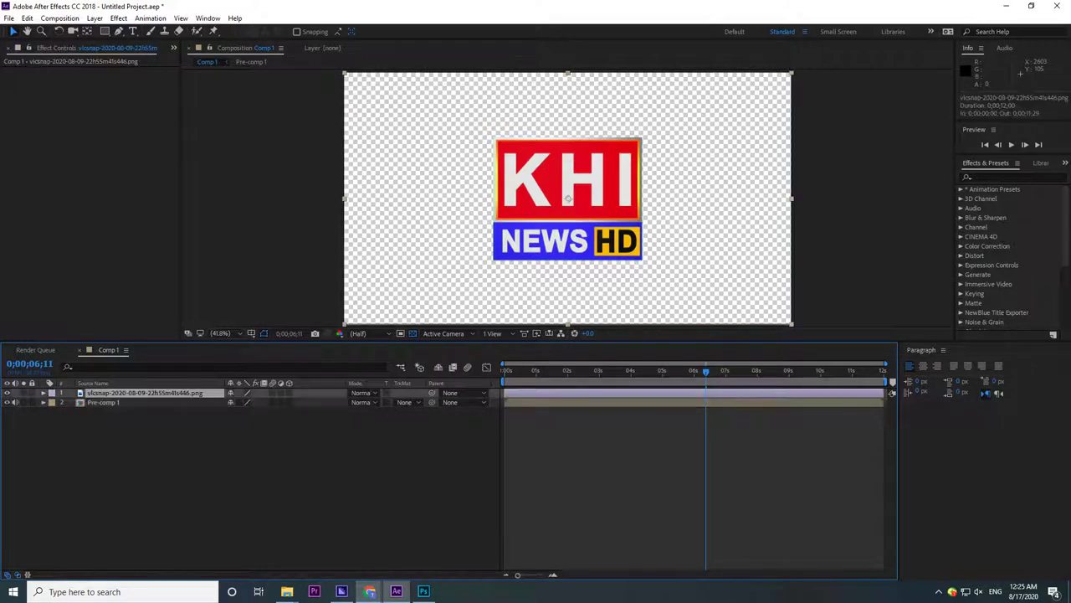
{"action": "left_click_drag", "start_coordinate": [705, 371], "coordinate": [835, 371]}
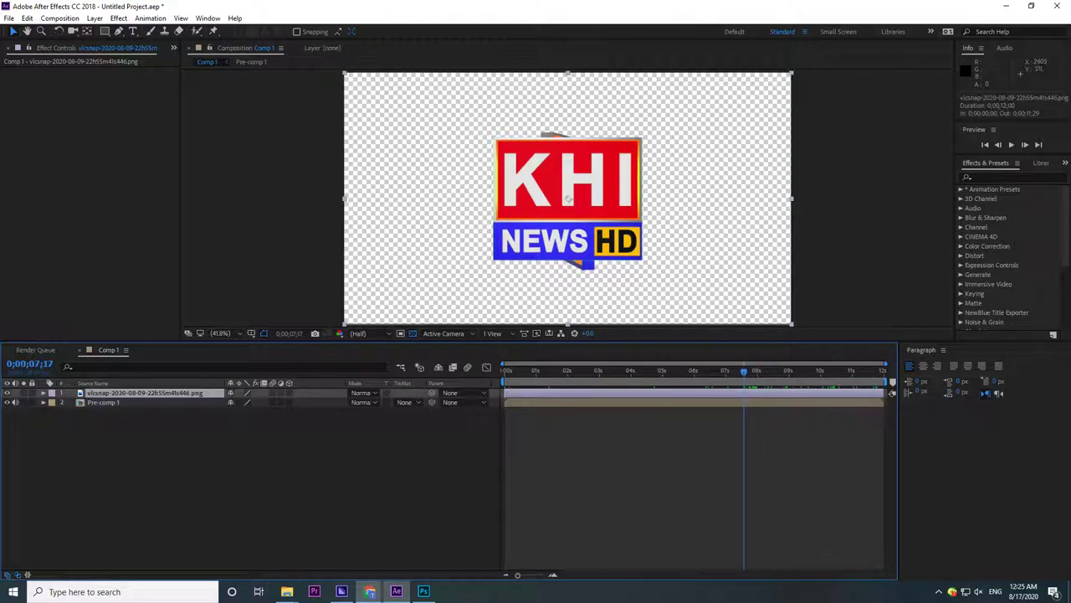
{"action": "left_click", "coordinate": [975, 177]}
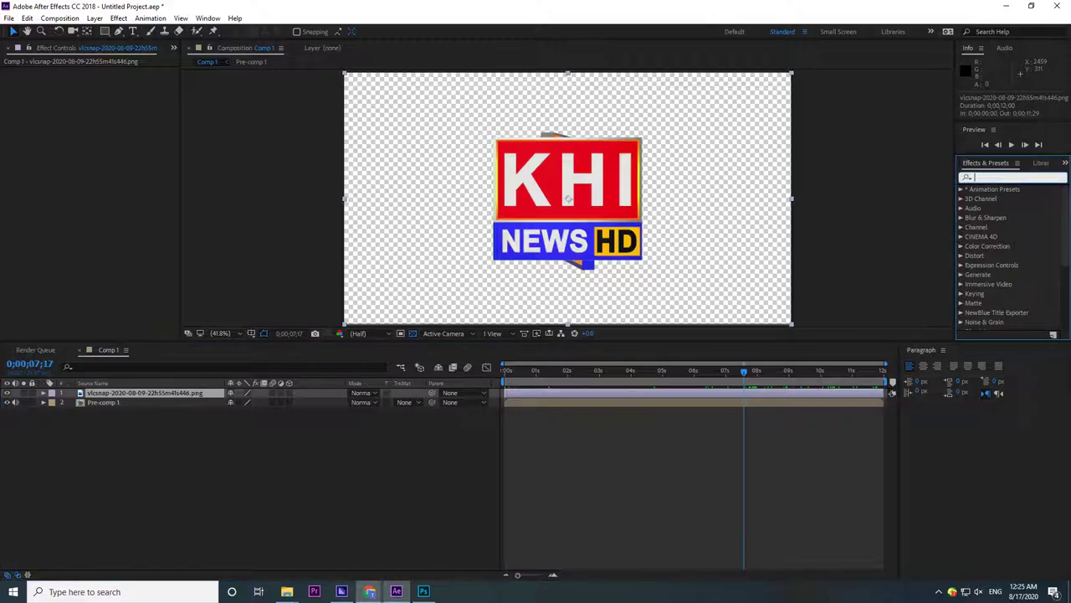
{"action": "type", "text": "black"}
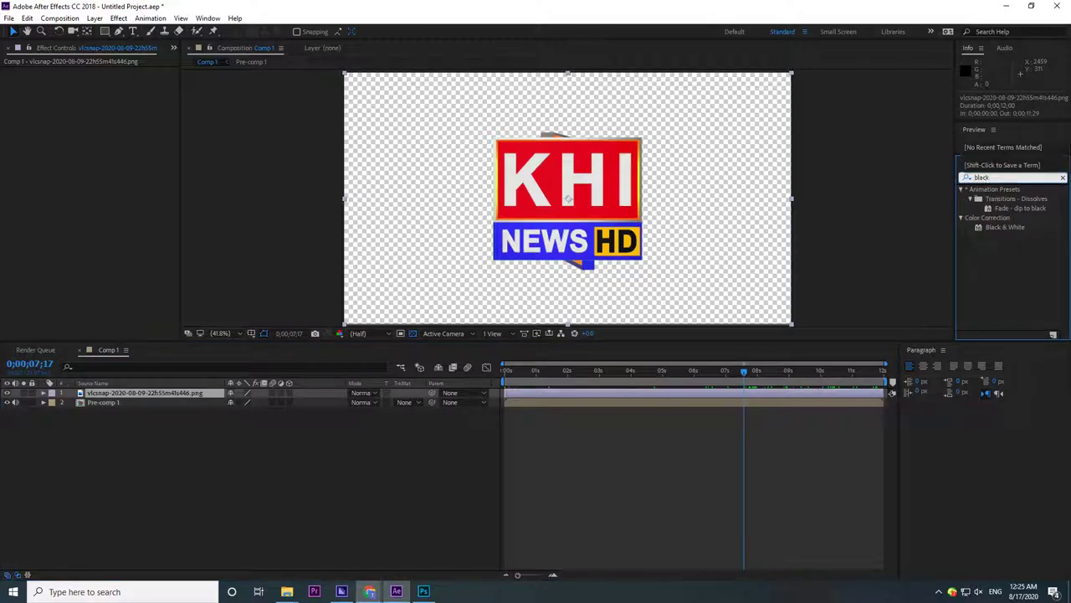
{"action": "left_click_drag", "start_coordinate": [1004, 227], "coordinate": [621, 159]}
{"action": "key", "text": "space"}
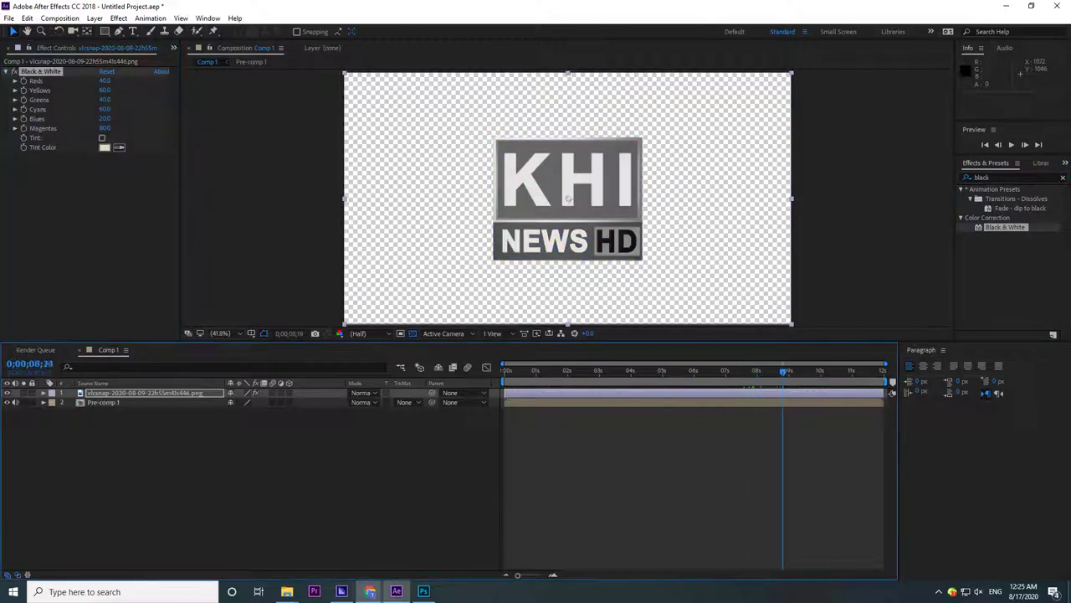
- Move the PNG logo layer below Pre-comp 1, trim its start to 0;00;09;13, and preview the result
{"action": "left_click_drag", "start_coordinate": [134, 393], "coordinate": [125, 408]}
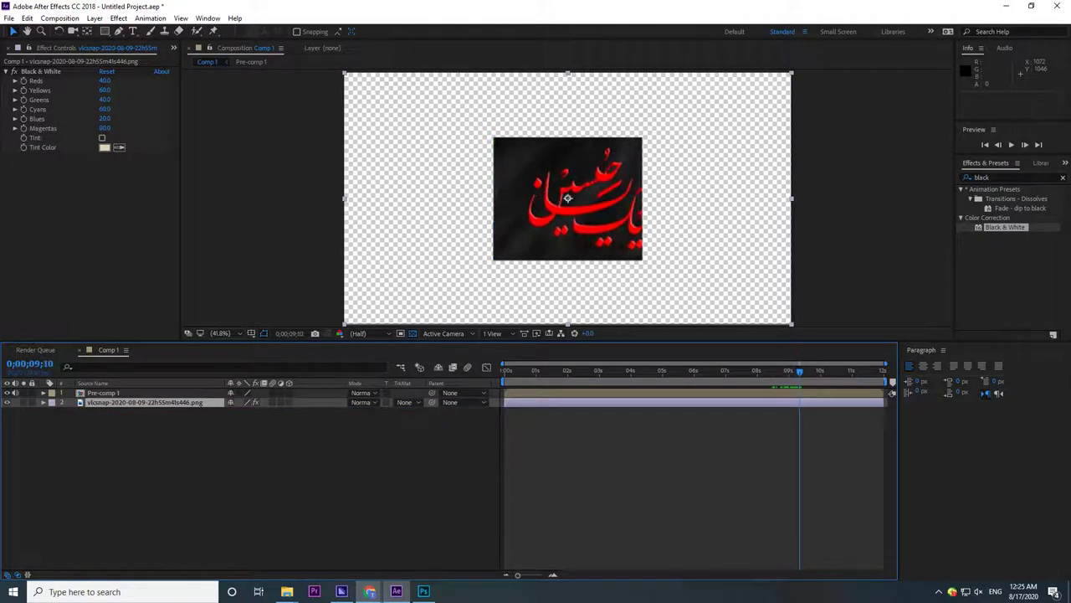
{"action": "left_click_drag", "start_coordinate": [505, 402], "coordinate": [801, 402]}
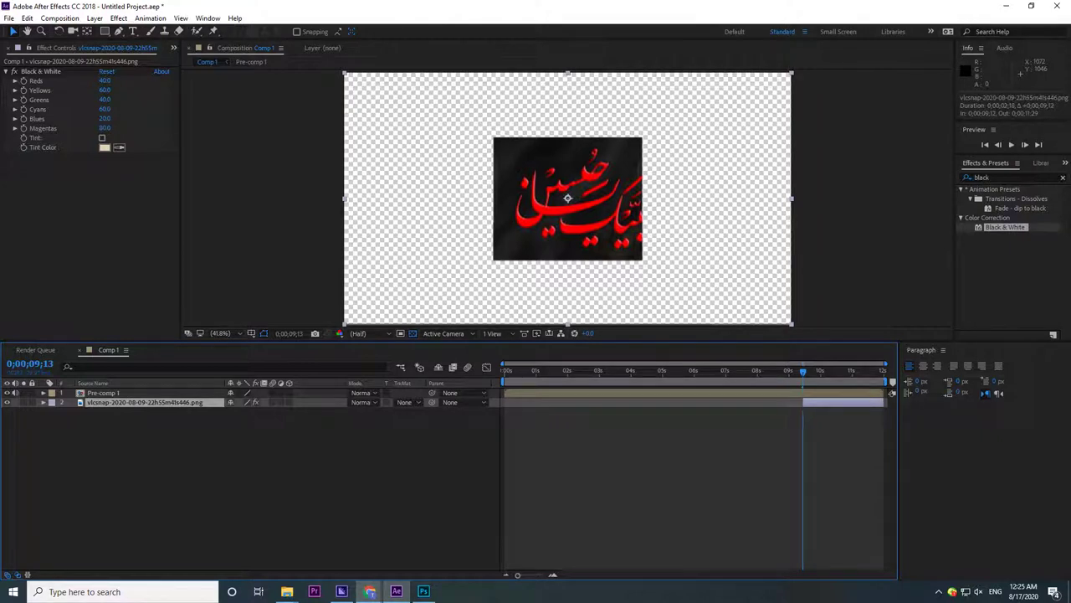
{"action": "left_click", "coordinate": [889, 393]}
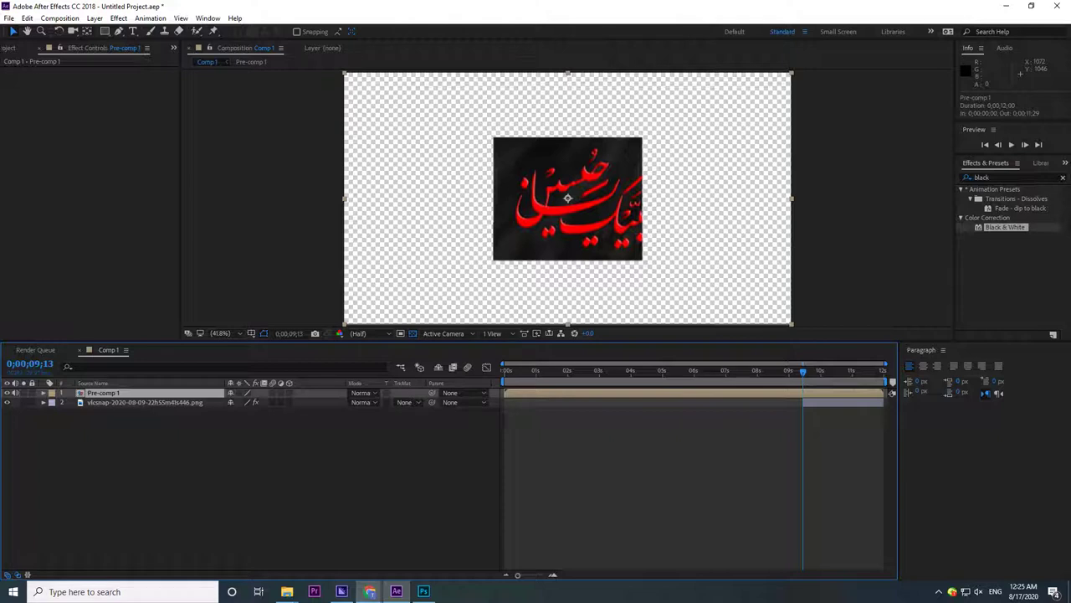
{"action": "key", "text": "space"}
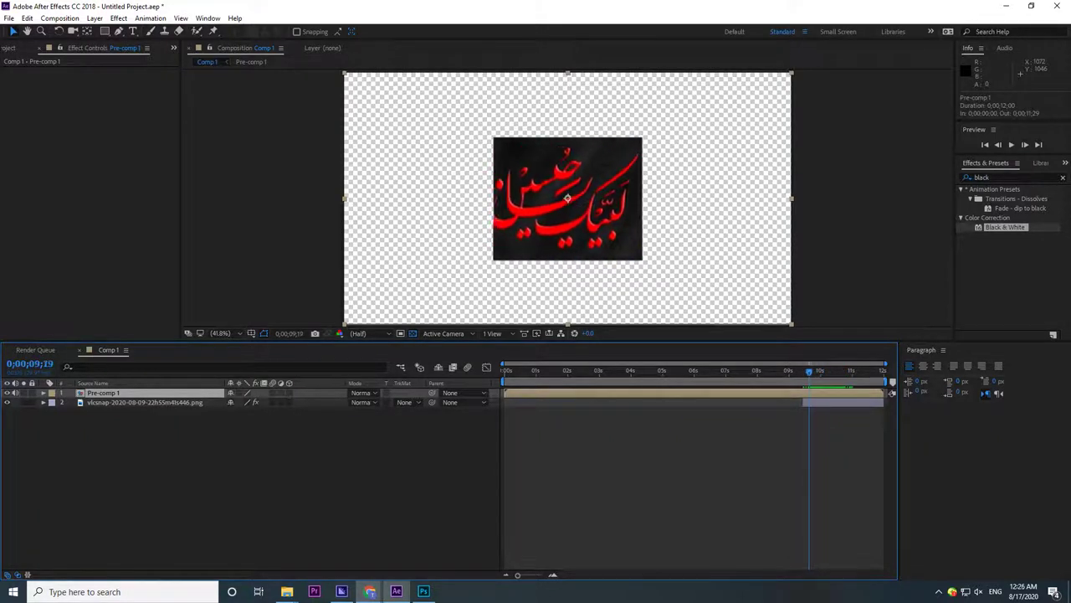
{"action": "key", "text": "Page_Up"}
- Cut the PNG logo layer from Comp 1 and paste it into Pre-comp 1 as the lowest layer
{"action": "left_click", "coordinate": [144, 401]}
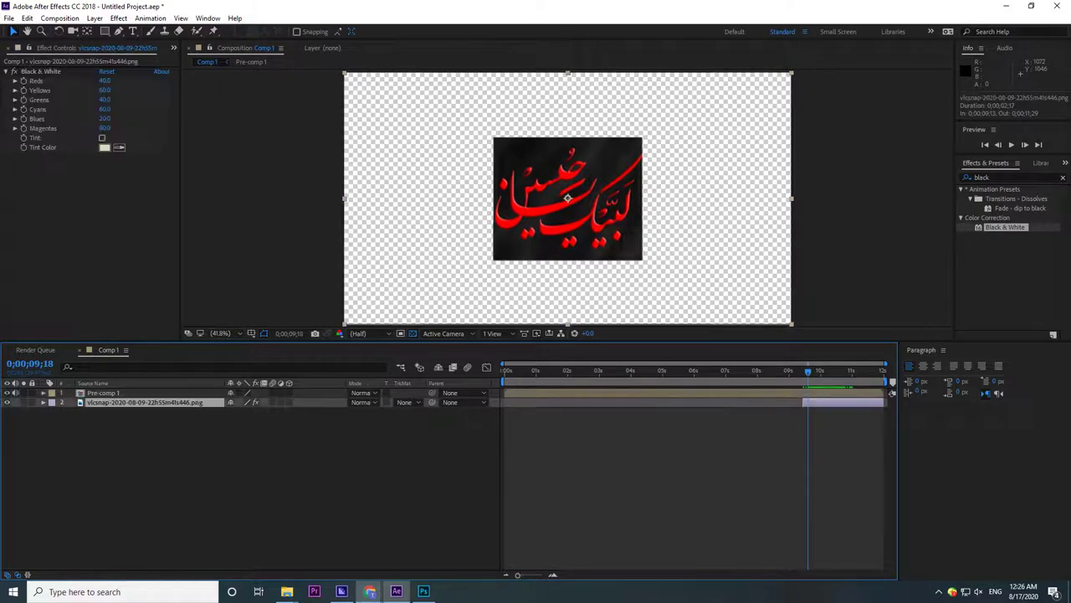
{"action": "key", "text": "ctrl+x"}
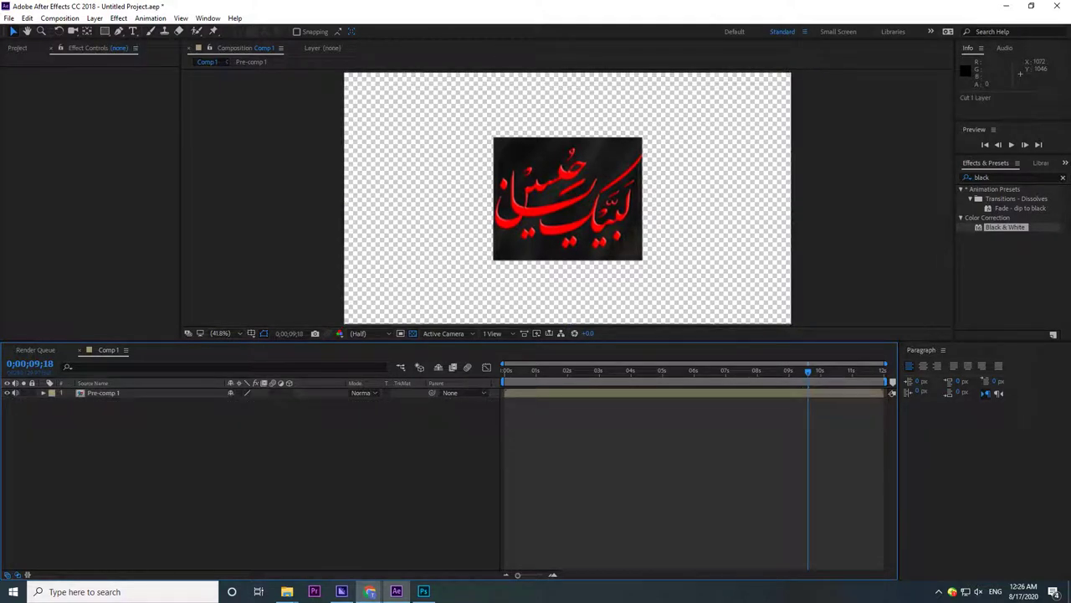
{"action": "double_click", "coordinate": [104, 393]}
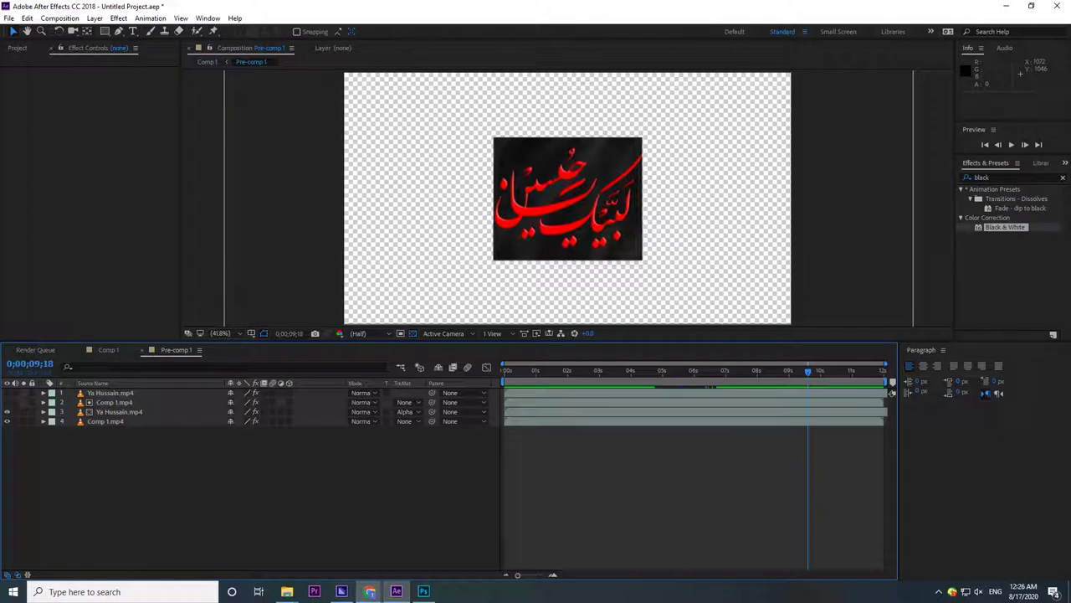
{"action": "key", "text": "ctrl+v"}
{"action": "left_click_drag", "start_coordinate": [144, 392], "coordinate": [126, 435]}
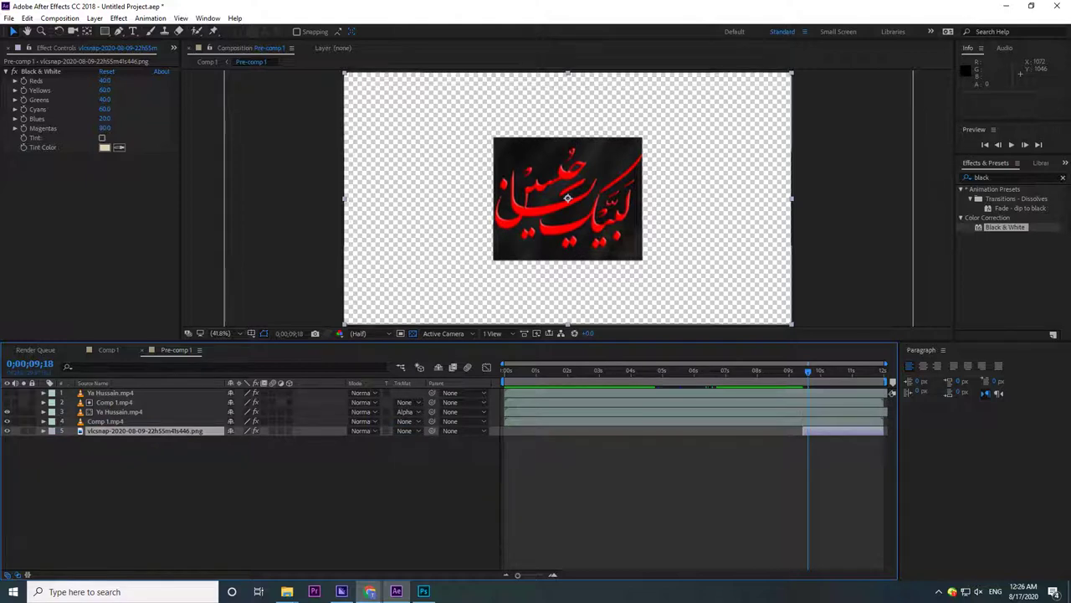
- Trim the end of the lower Comp 1.mp4 layer in Pre-comp 1 to 0;00;09;14
{"action": "key", "text": "shift+Page_Up"}
{"action": "key", "text": "space"}
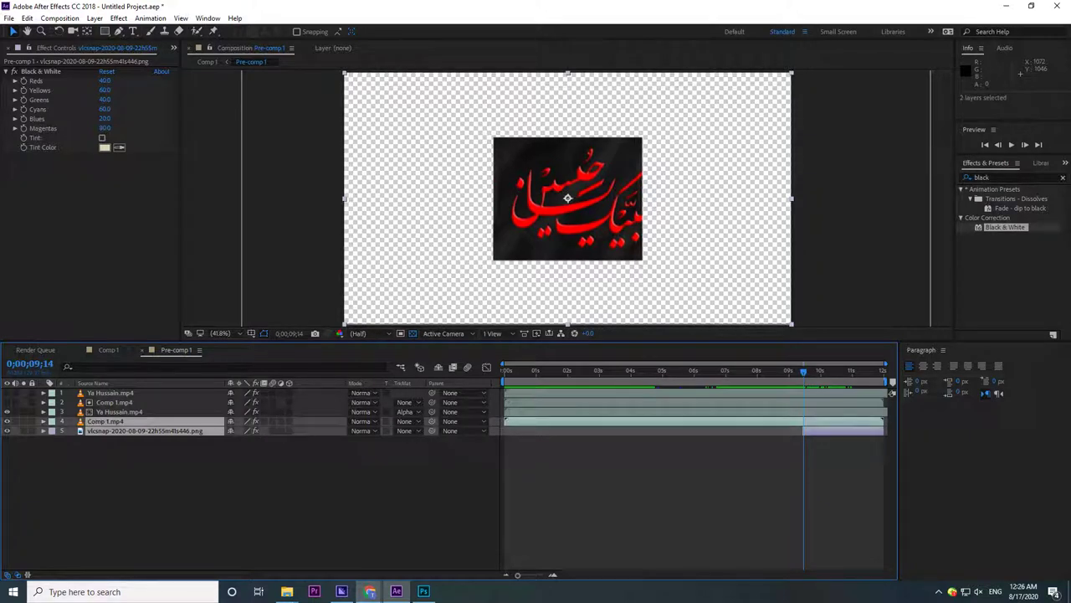
{"action": "key", "text": "ctrl+shift+a"}
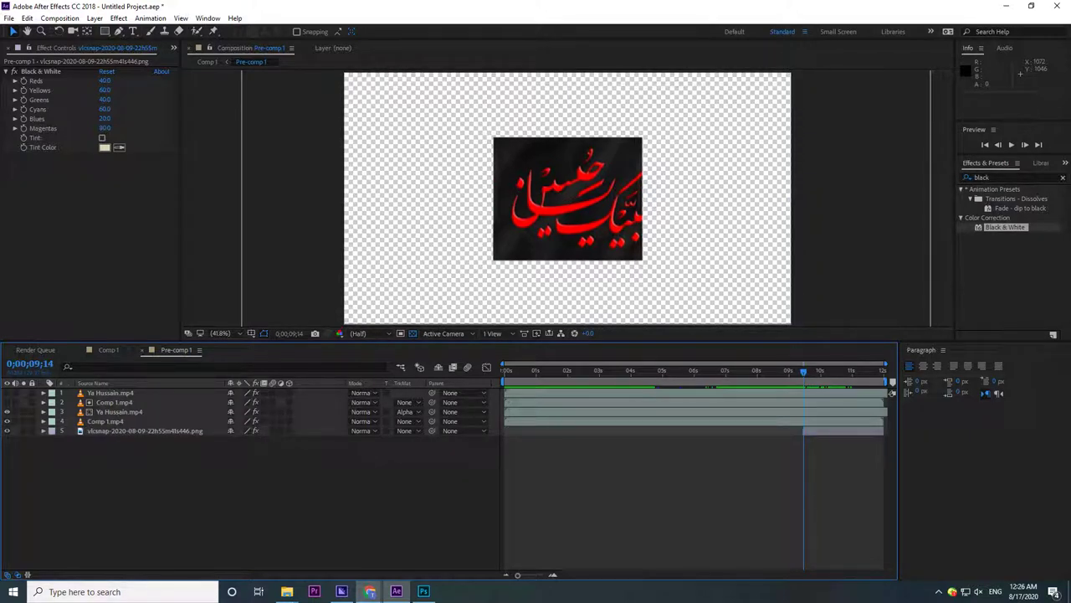
{"action": "left_click_drag", "start_coordinate": [804, 371], "coordinate": [803, 371]}
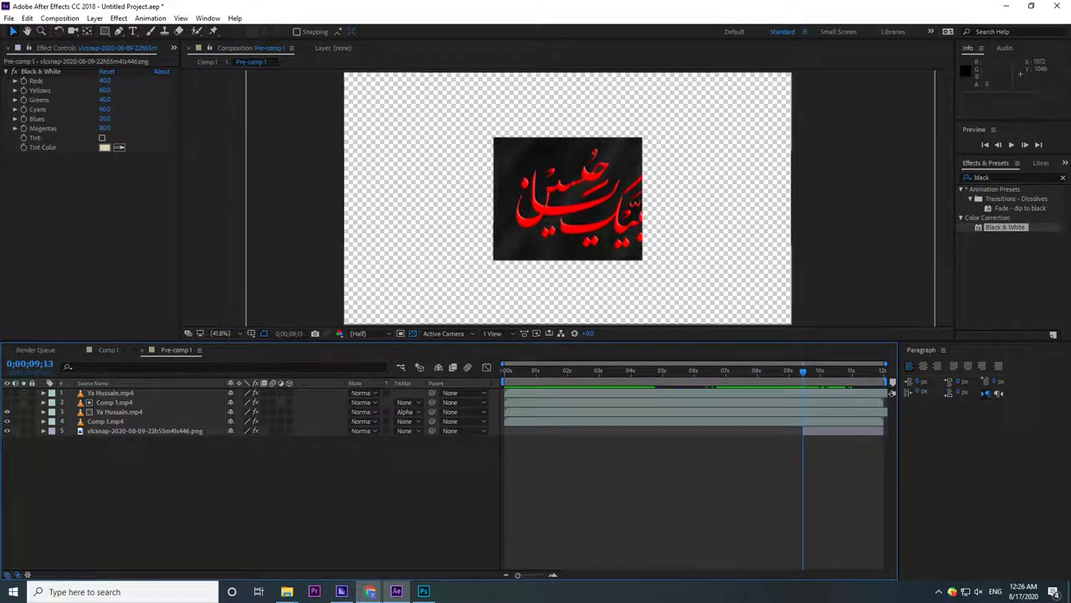
{"action": "left_click_drag", "start_coordinate": [883, 421], "coordinate": [804, 421]}
- Step frame by frame through the flag pass in Pre-comp 1 to check the switch from colour logo to grey logo
{"action": "key", "text": "Page_Up"}
{"action": "key", "text": "Page_Up"}
{"action": "key", "text": "Page_Up"}
{"action": "key", "text": "Page_Up"}
{"action": "key", "text": "Page_Up"}
{"action": "key", "text": "Page_Up"}
{"action": "key", "text": "Page_Up"}
{"action": "key", "text": "Page_Up"}
{"action": "key", "text": "Page_Up"}
{"action": "key", "text": "Page_Up"}
{"action": "key", "text": "Page_Up"}
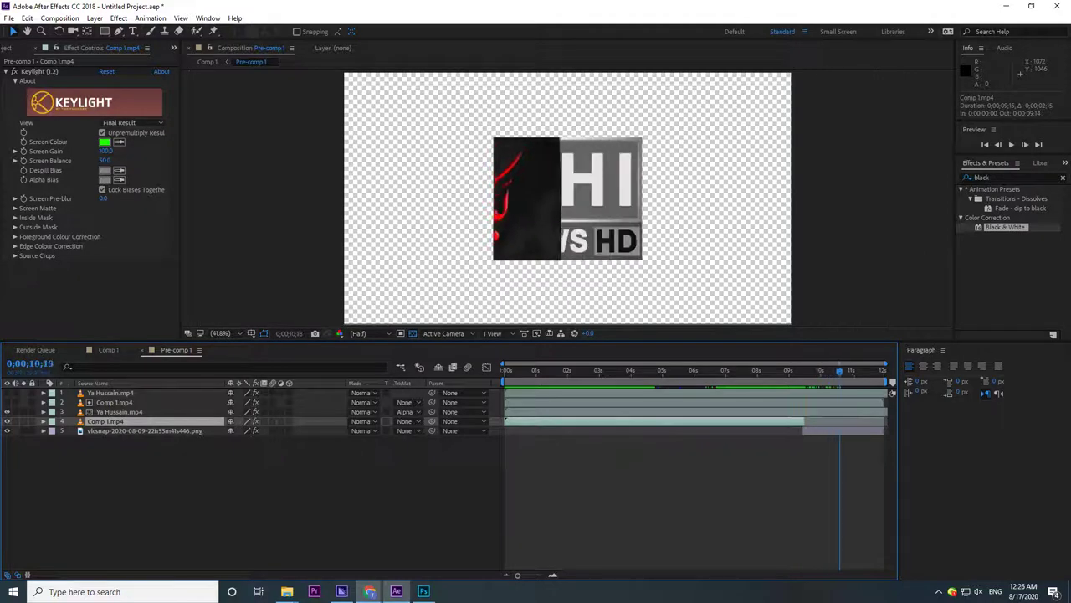
{"action": "key", "text": "Page_Up"}
{"action": "key", "text": "Page_Up"}
{"action": "key", "text": "Page_Up"}
{"action": "key", "text": "Page_Up"}
{"action": "key", "text": "Page_Up"}
{"action": "key", "text": "Page_Up"}
{"action": "key", "text": "Page_Up"}
{"action": "key", "text": "Page_Up"}
{"action": "key", "text": "Page_Up"}
{"action": "key", "text": "Page_Up"}
{"action": "key", "text": "Page_Up"}
{"action": "key", "text": "Page_Up"}
{"action": "key", "text": "Page_Up"}
{"action": "key", "text": "Page_Up"}
{"action": "key", "text": "Page_Up"}
{"action": "key", "text": "Page_Up"}
{"action": "key", "text": "Page_Up"}
{"action": "key", "text": "Page_Up"}
{"action": "key", "text": "Page_Up"}
{"action": "key", "text": "Page_Up"}
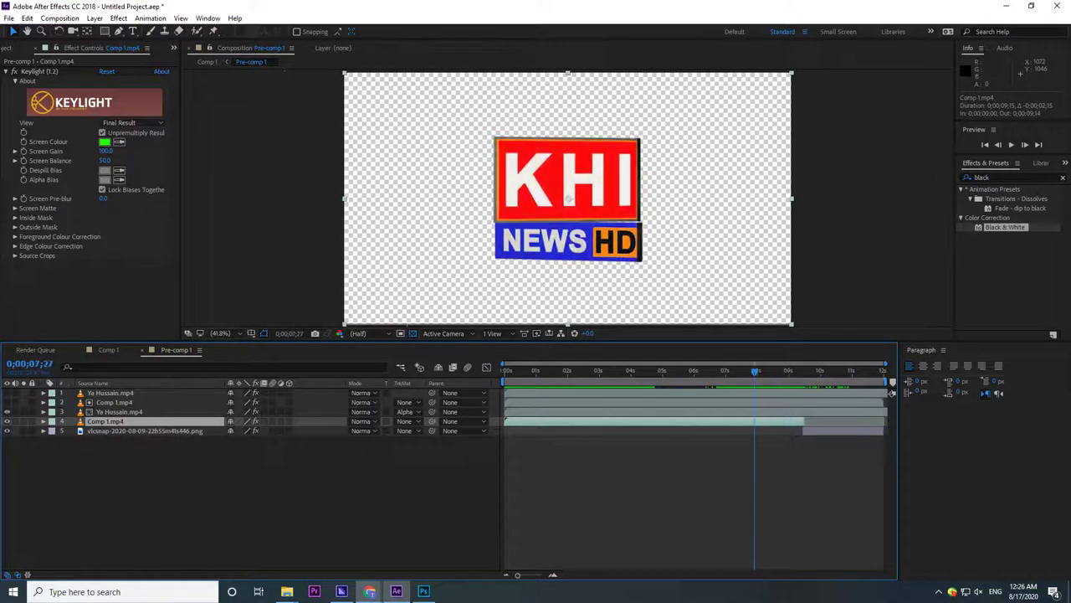
{"action": "key", "text": "Page_Down"}
{"action": "key", "text": "Page_Down"}
{"action": "key", "text": "Page_Down"}
{"action": "key", "text": "Page_Down"}
{"action": "key", "text": "Page_Down"}
{"action": "key", "text": "Page_Down"}
{"action": "key", "text": "Page_Down"}
{"action": "key", "text": "Page_Down"}
{"action": "key", "text": "Page_Down"}
{"action": "key", "text": "Page_Down"}
{"action": "key", "text": "Page_Down"}
{"action": "key", "text": "Page_Down"}
{"action": "key", "text": "Page_Down"}
{"action": "key", "text": "Page_Down"}
{"action": "key", "text": "Page_Down"}
{"action": "key", "text": "Page_Down"}
{"action": "key", "text": "Page_Down"}
{"action": "key", "text": "Page_Down"}
{"action": "key", "text": "Page_Down"}
{"action": "key", "text": "Page_Down"}
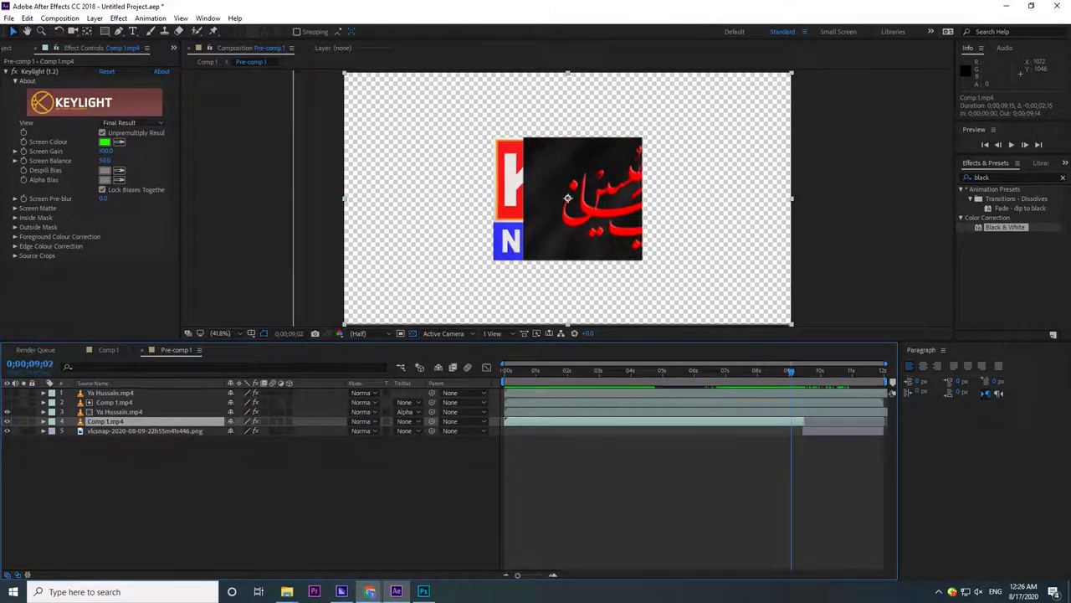
{"action": "key", "text": "equal"}
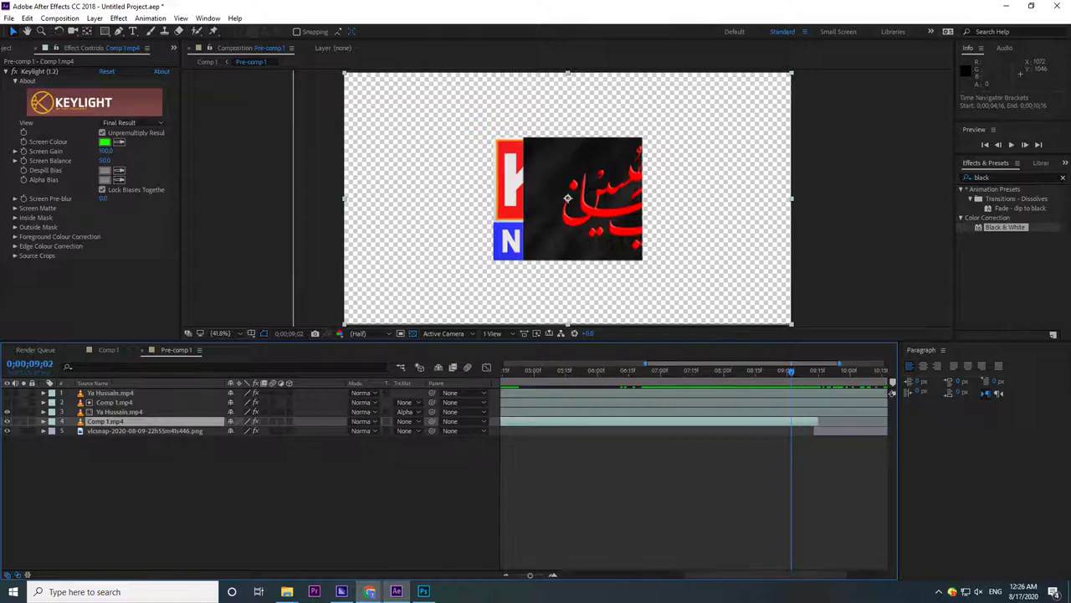
{"action": "key", "text": "minus"}
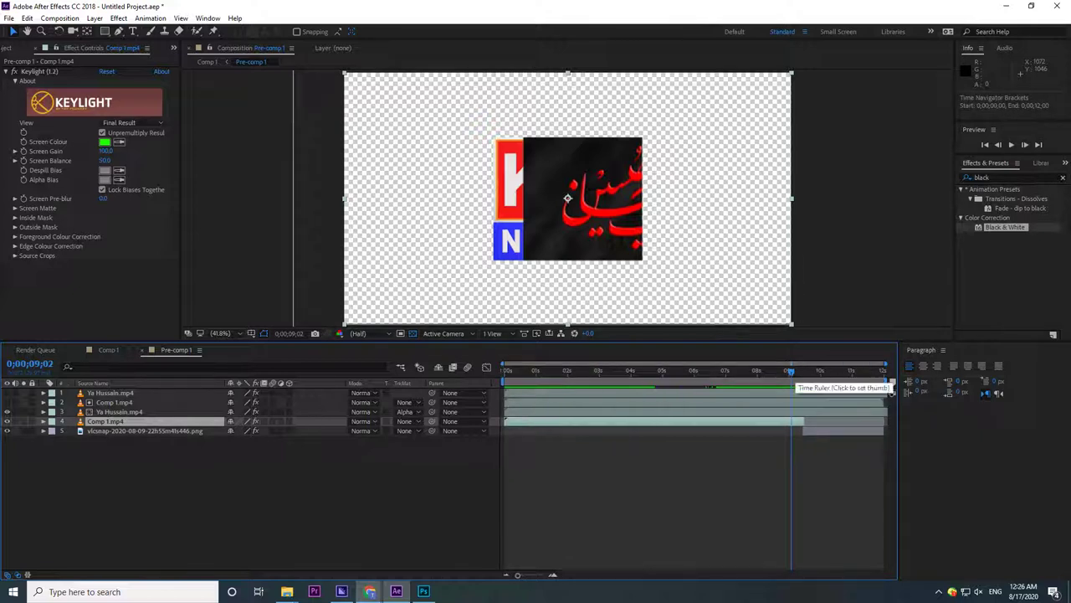
{"action": "left_click_drag", "start_coordinate": [791, 370], "coordinate": [801, 371]}
{"action": "key", "text": "Page_Down"}
{"action": "key", "text": "Page_Down"}
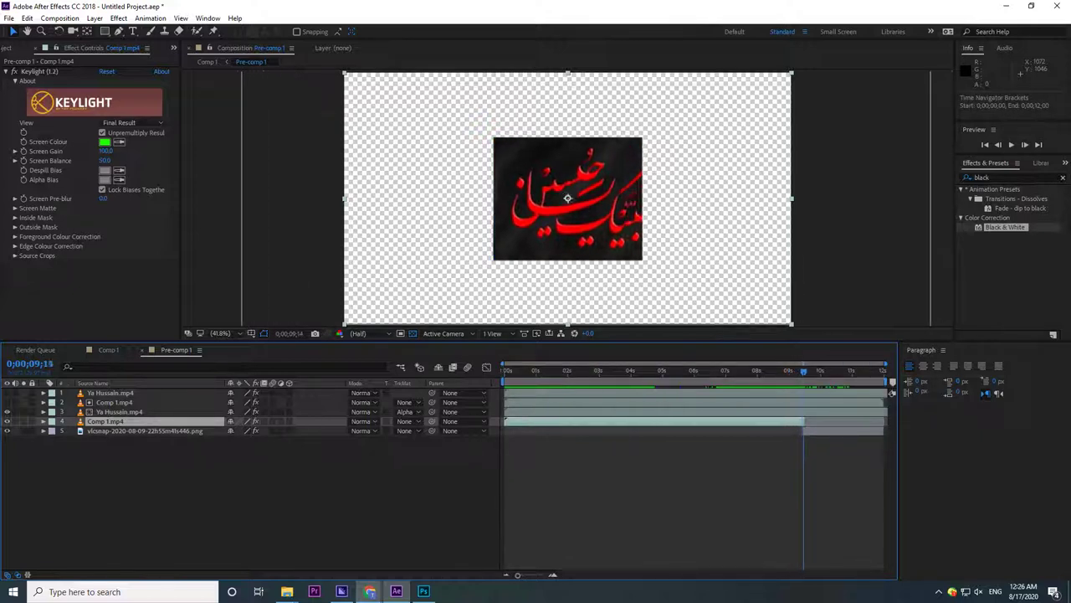
- Play back the animation in Pre-comp 1 and in Comp 1, returning to Pre-comp 1
{"action": "key", "text": "space"}
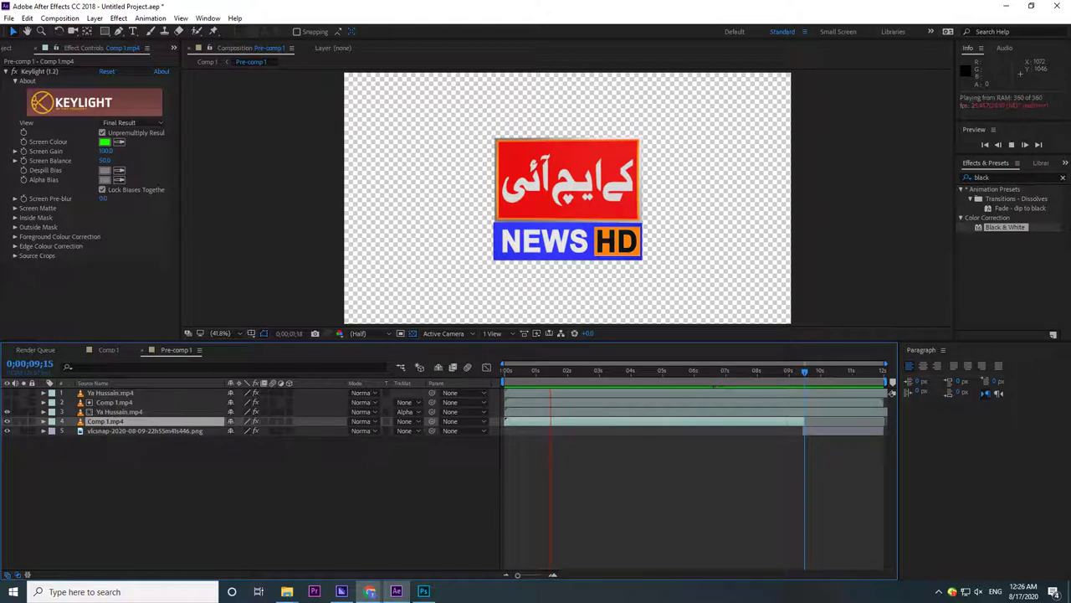
{"action": "key", "text": "space"}
{"action": "left_click", "coordinate": [108, 349]}
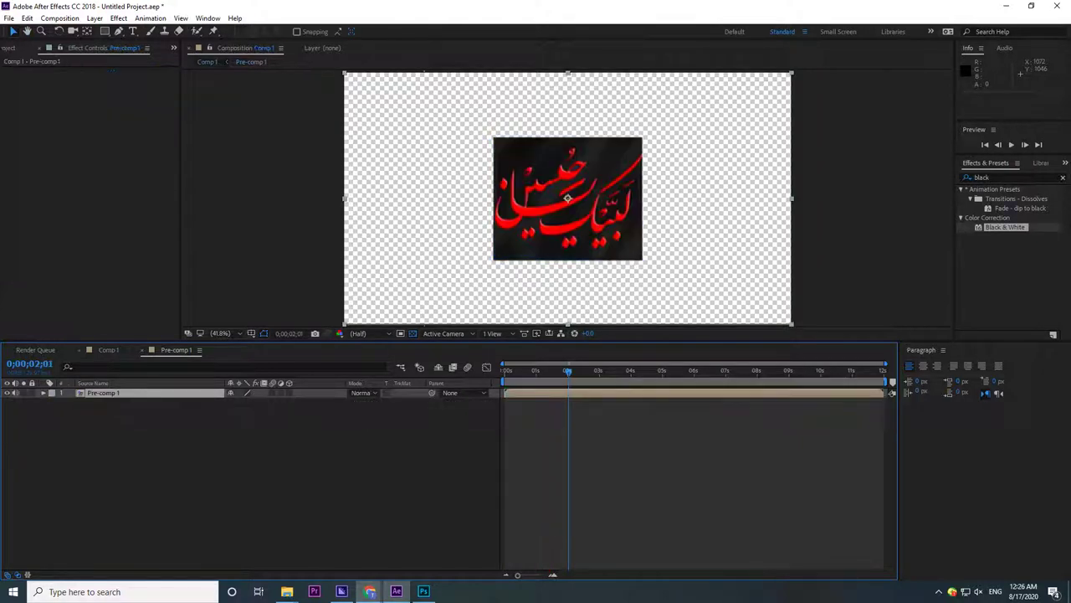
{"action": "key", "text": "F2"}
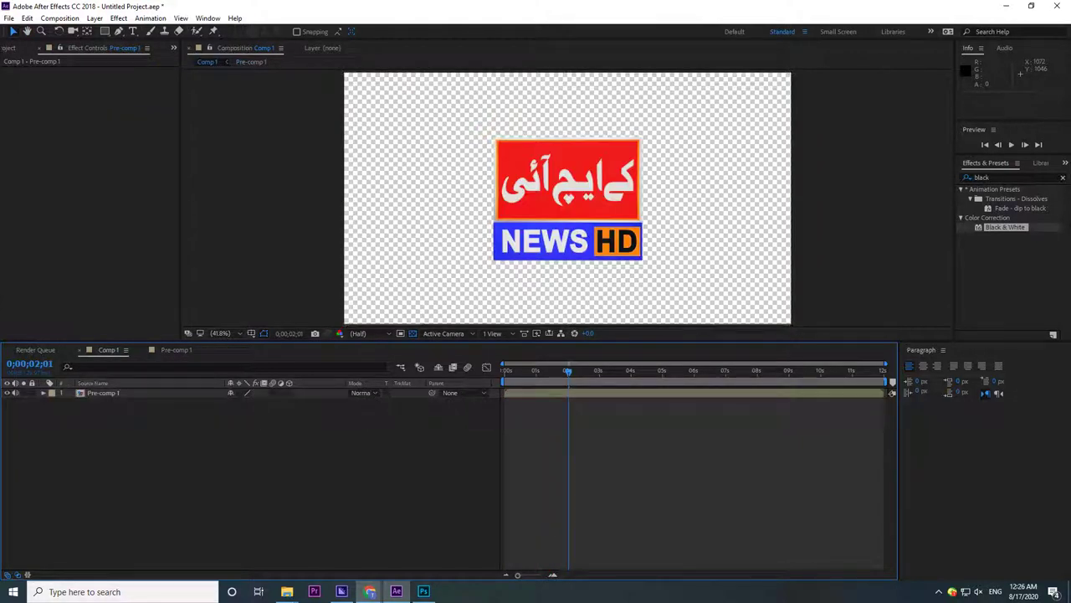
{"action": "key", "text": "space"}
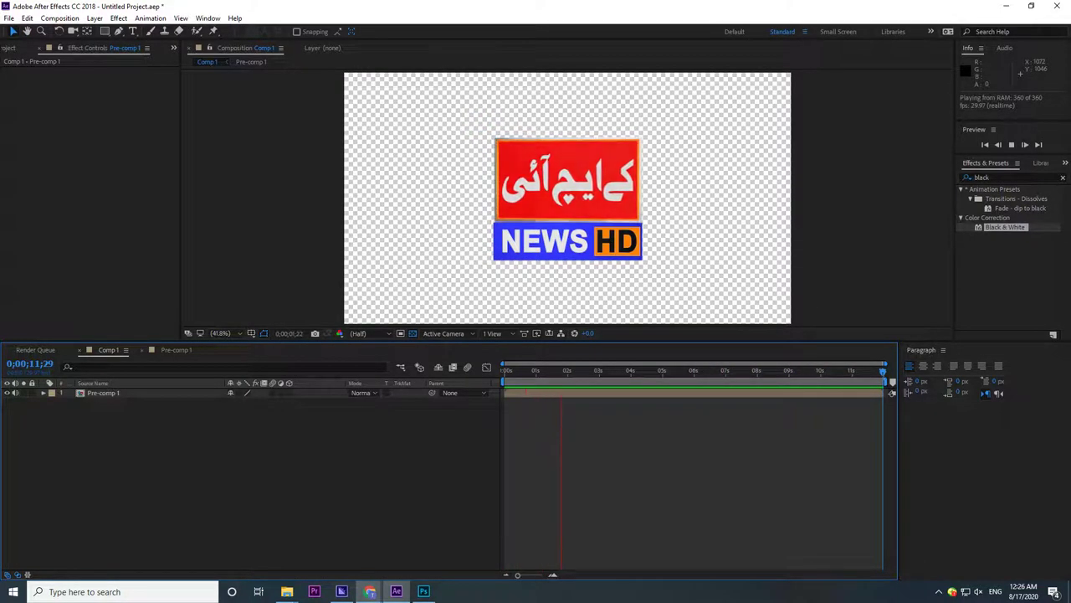
{"action": "left_click", "coordinate": [176, 349]}
{"action": "key", "text": "space"}
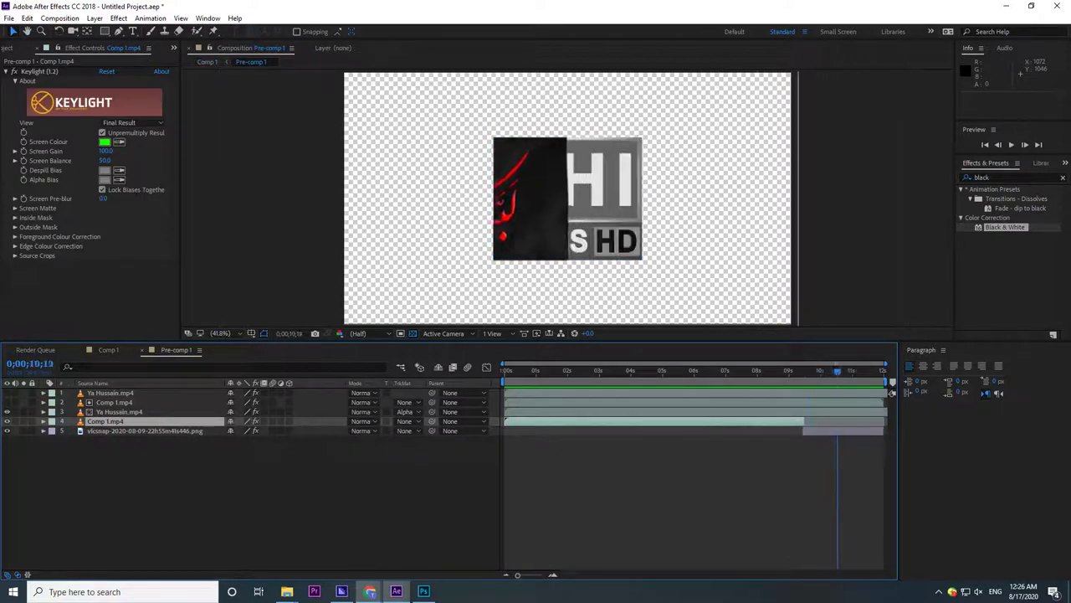
- Restore the lower Comp 1.mp4 layer's end to 0;00;11;29 and set a 100% Opacity keyframe at 0;00;09;16
{"action": "key", "text": "space"}
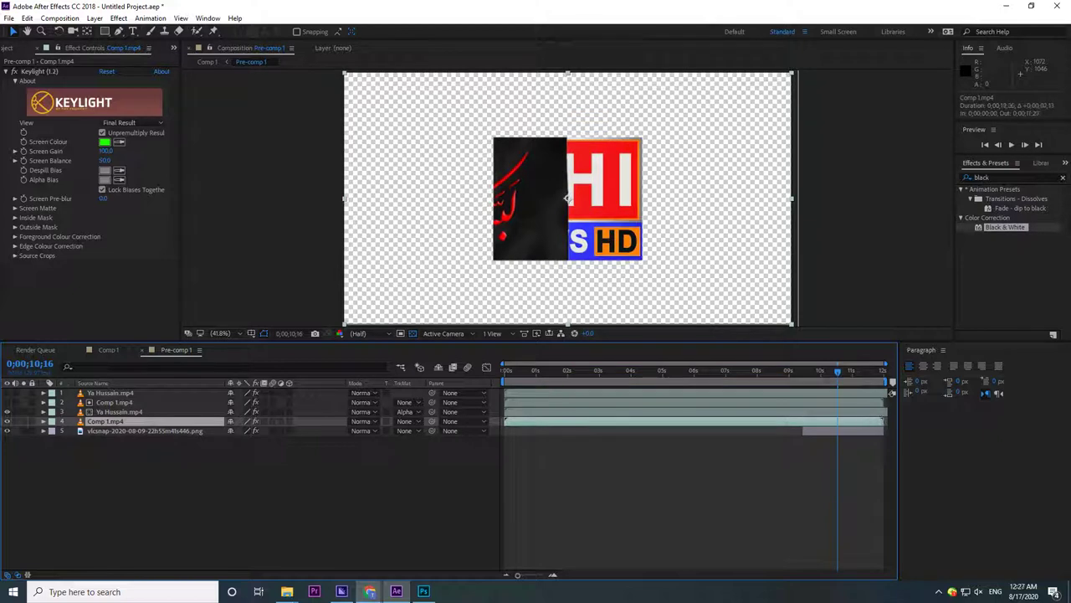
{"action": "left_click_drag", "start_coordinate": [837, 371], "coordinate": [806, 370]}
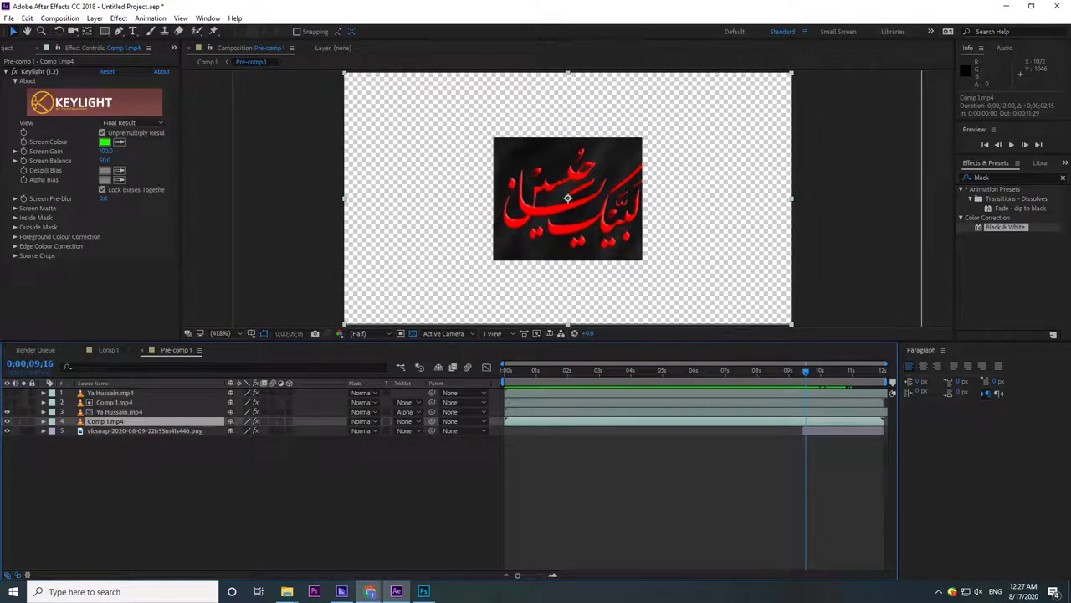
{"action": "key", "text": "ctrl+grave"}
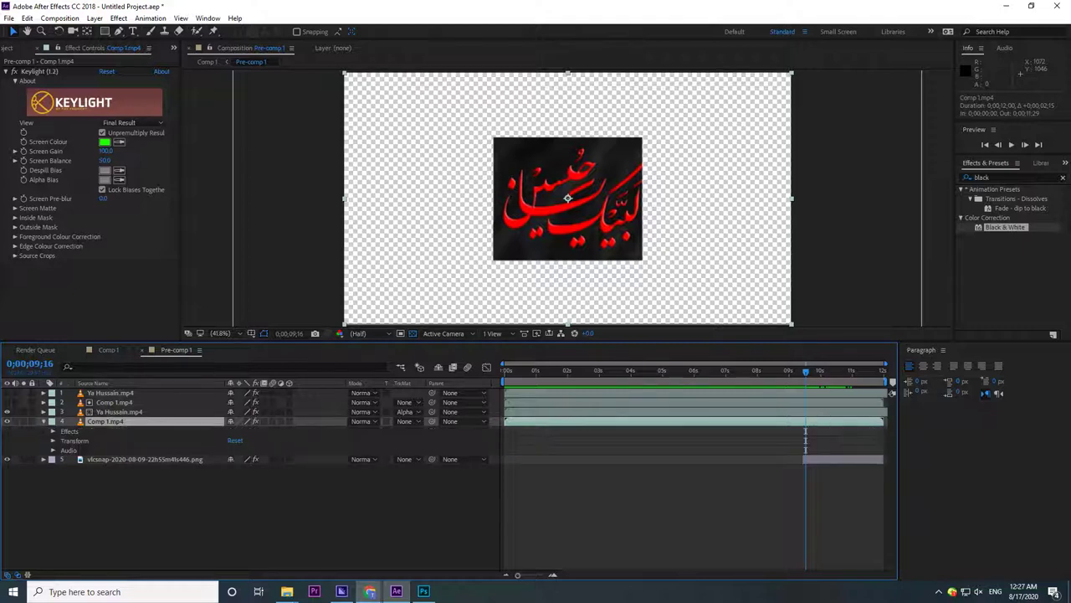
{"action": "left_click", "coordinate": [53, 440]}
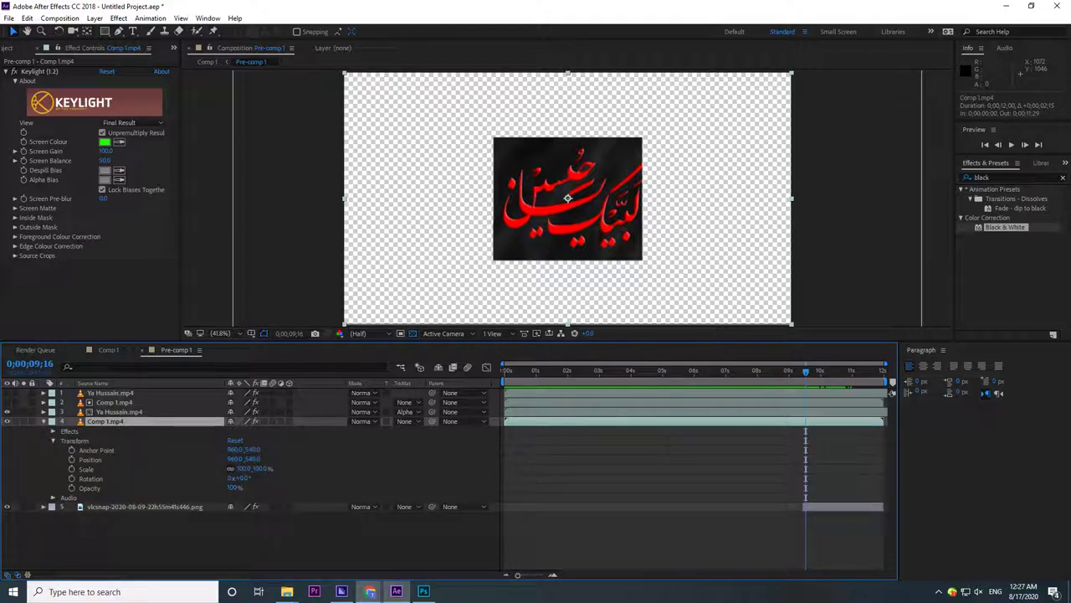
{"action": "left_click", "coordinate": [71, 488]}
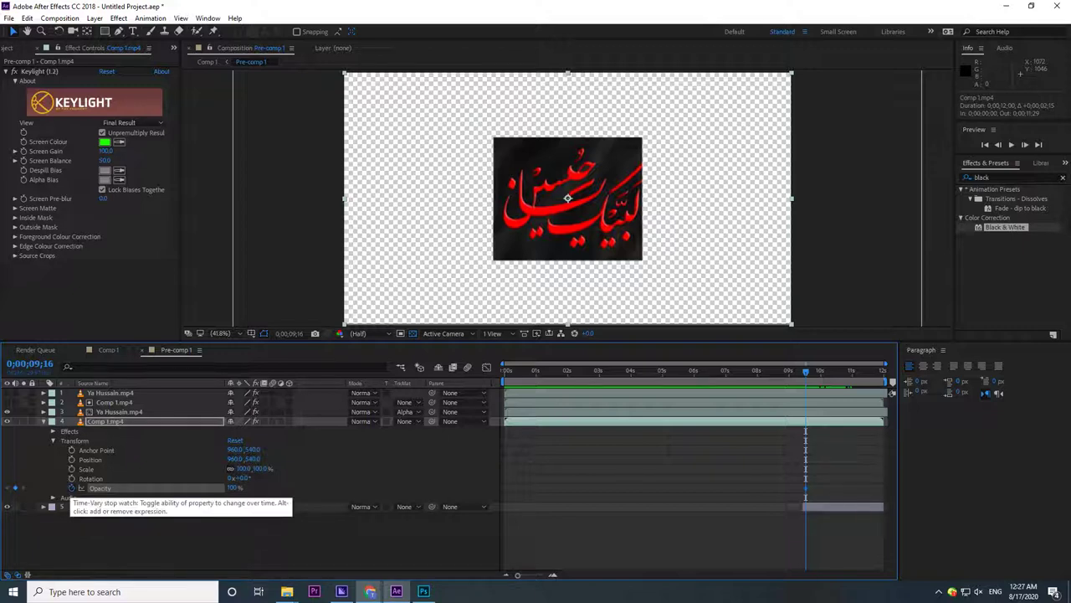
- Try moving the lower Comp 1.mp4 layer's Opacity keyframe to 0;00;11;06, and undo the keyframe movement
{"action": "key", "text": "space"}
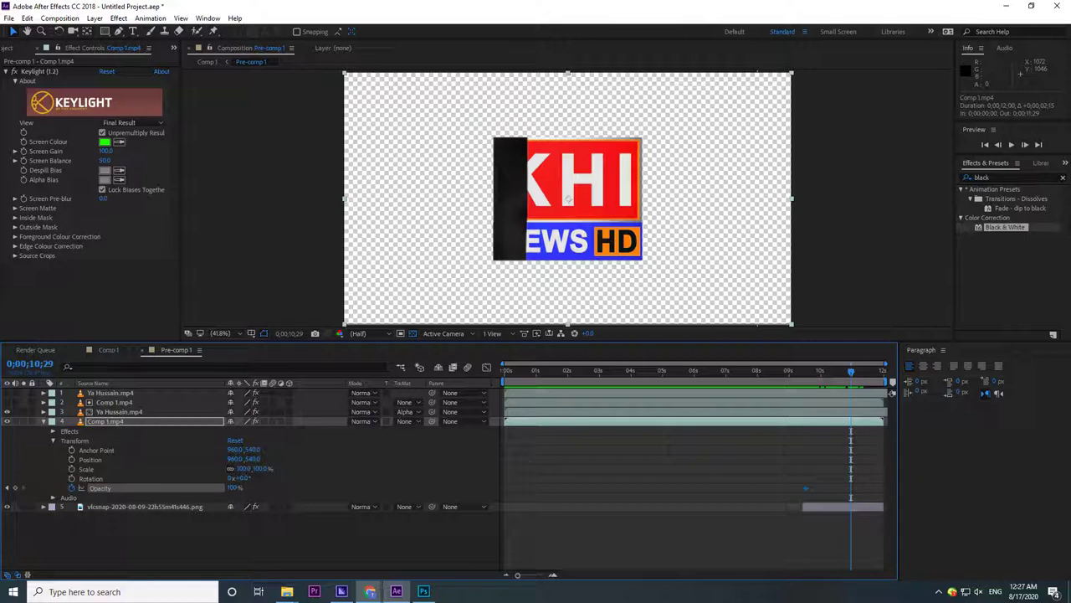
{"action": "left_click_drag", "start_coordinate": [806, 488], "coordinate": [861, 488]}
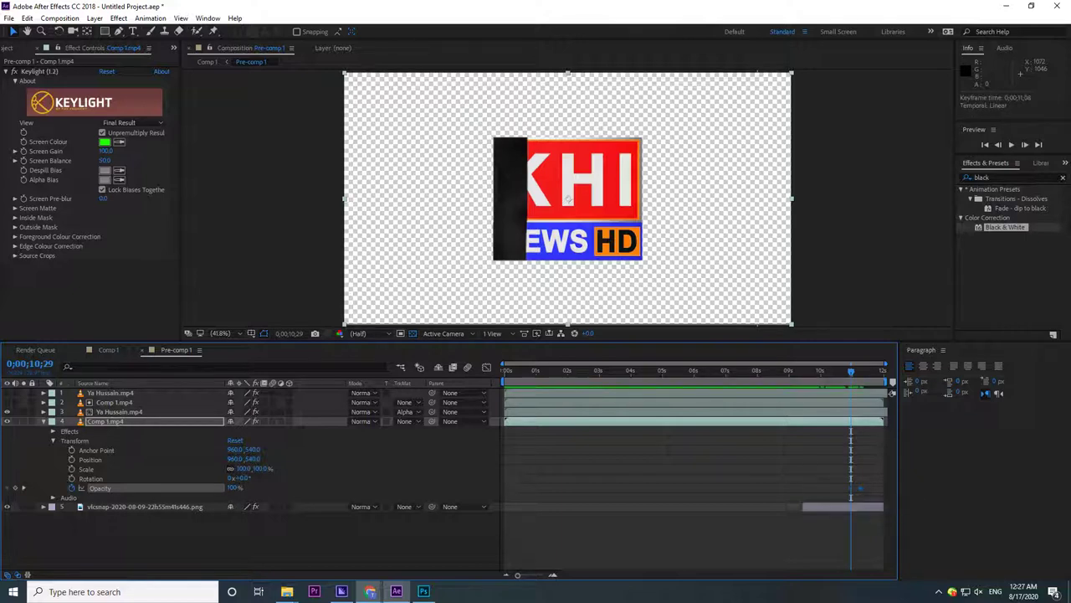
{"action": "left_click_drag", "start_coordinate": [852, 371], "coordinate": [853, 371]}
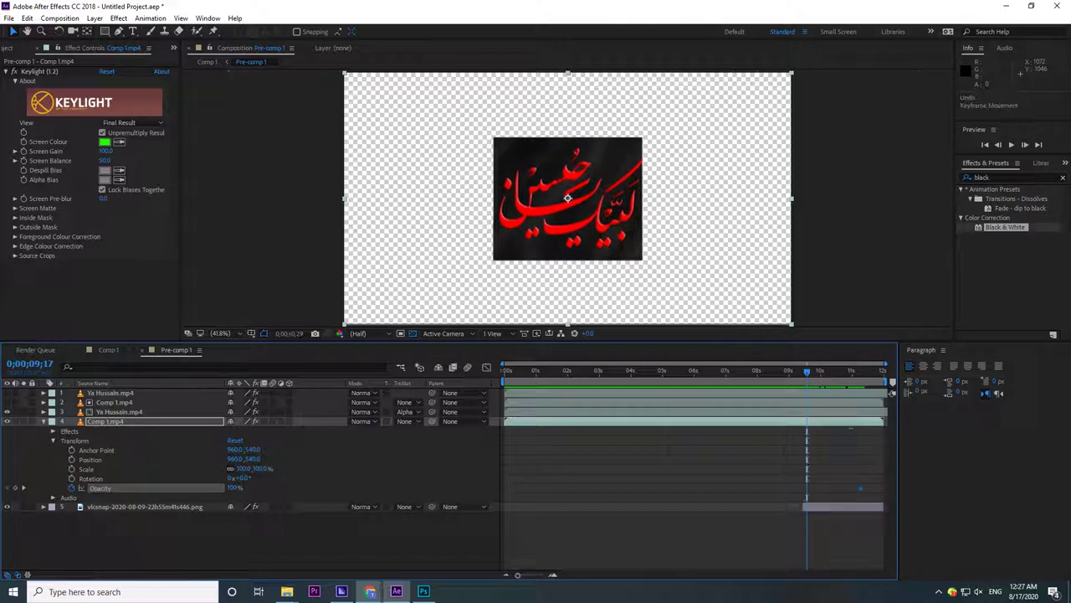
- Undo the last keyframe movement and shift the lower Comp 1.mp4 layer's 100% Opacity keyframe slightly earlier, to about 0;00;09;14
{"action": "key", "text": "ctrl+z"}
{"action": "key", "text": "Page_Up"}
{"action": "key", "text": "Page_Up"}
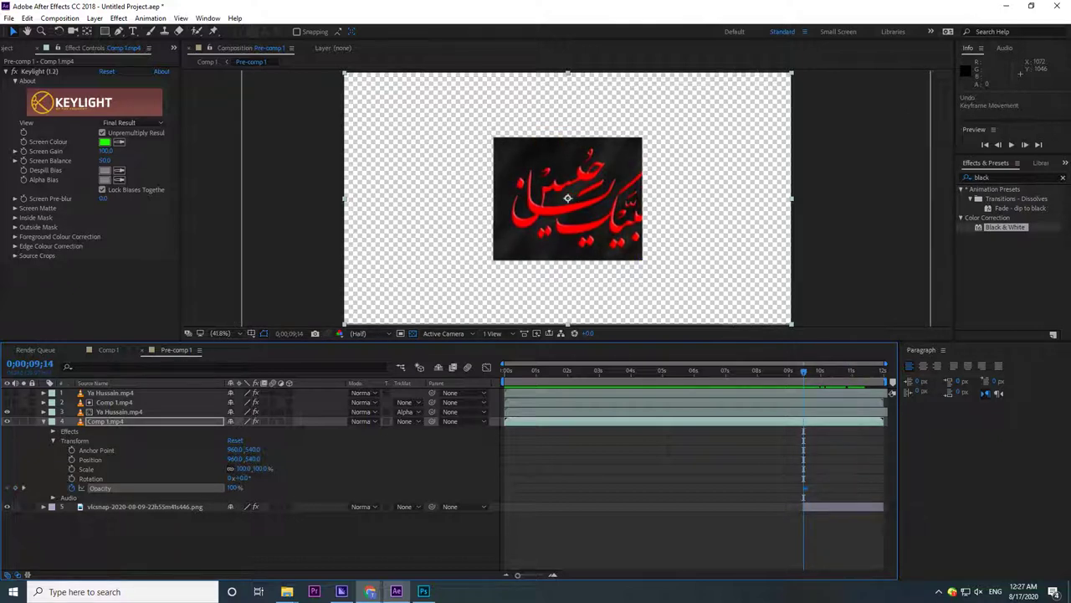
{"action": "left_click_drag", "start_coordinate": [806, 488], "coordinate": [803, 488]}
{"action": "key", "text": "Page_Down"}
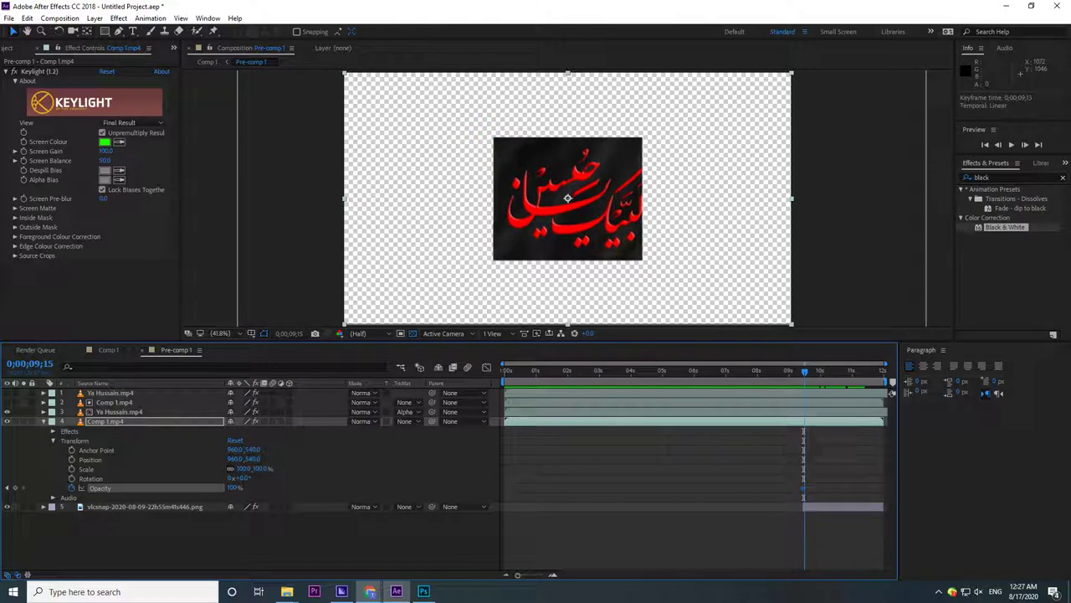
- Add a 0% Opacity keyframe at 0;00;09;26 on the lower Comp 1.mp4 layer and preview the fade
{"action": "key", "text": "space"}
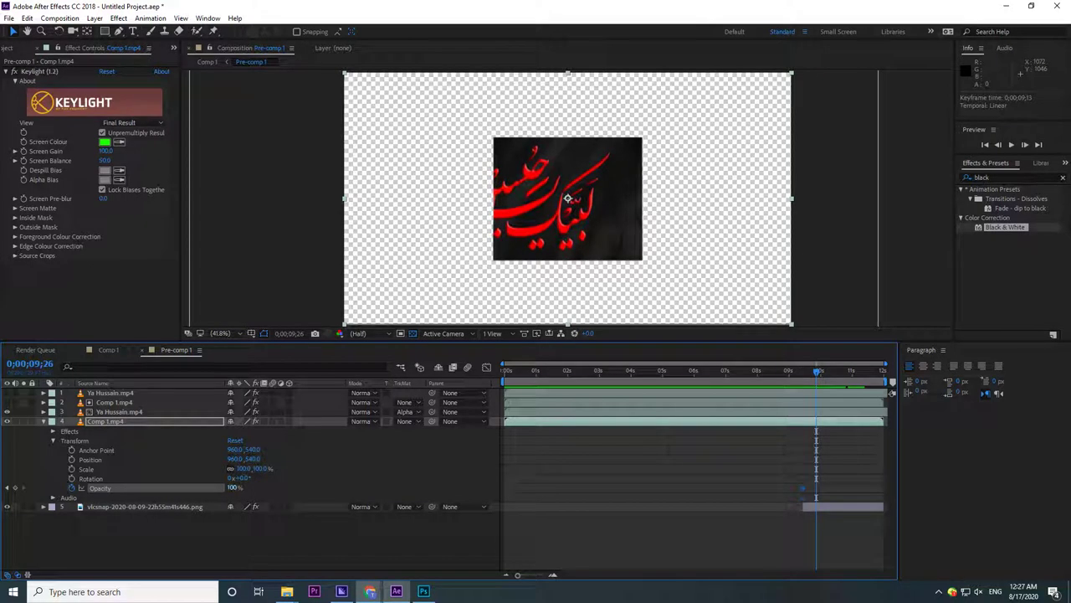
{"action": "left_click", "coordinate": [232, 488]}
{"action": "key", "text": "Return"}
{"action": "key", "text": "space"}
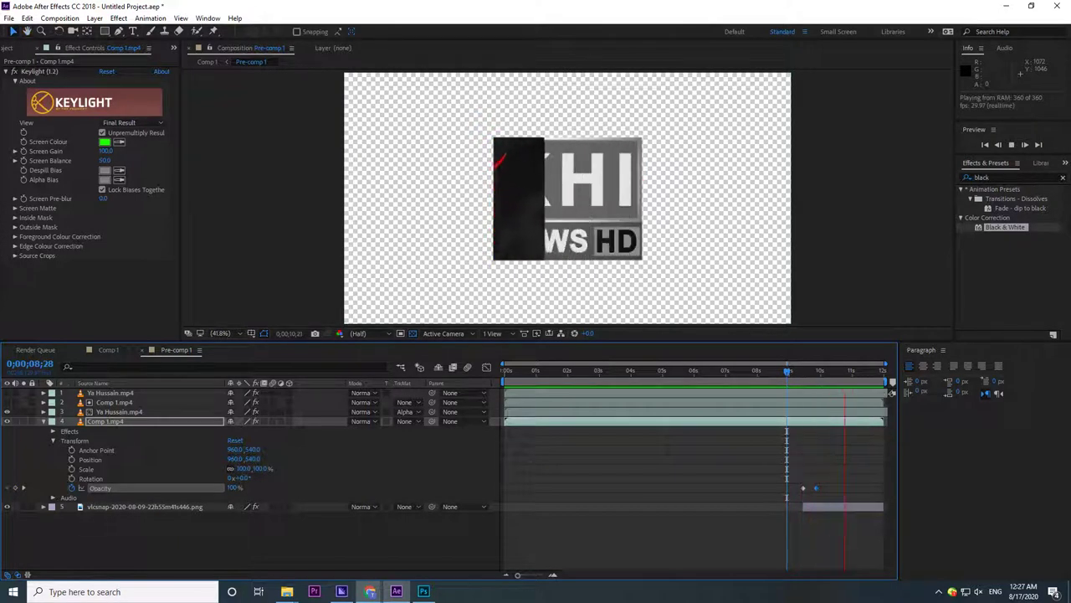
{"action": "key", "text": "space"}
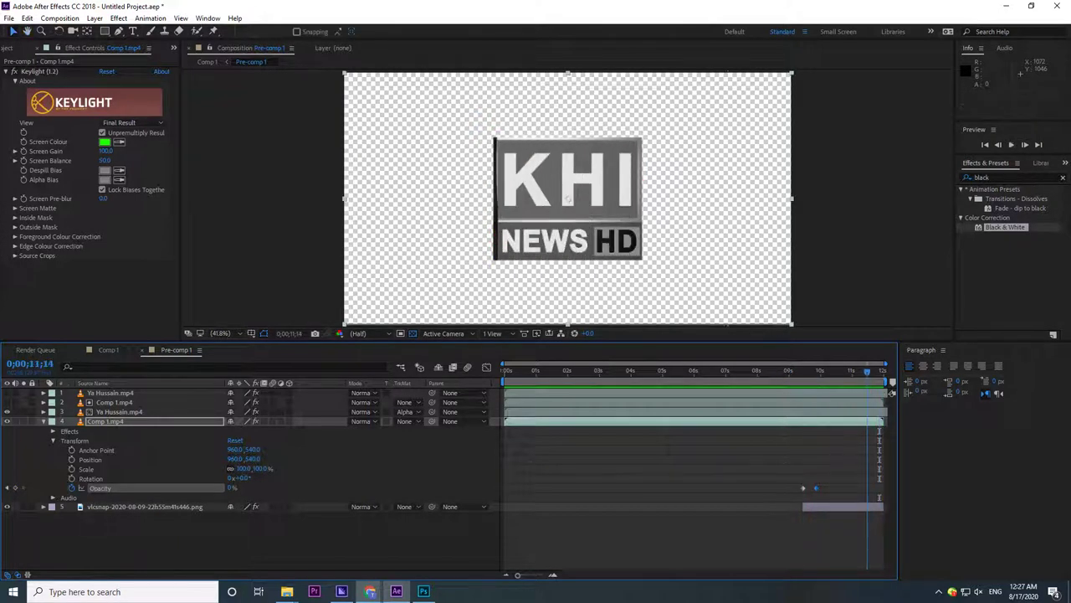
- Copy the lower Comp 1.mp4 layer's 0% Opacity keyframe and paste it at 0;00;11;13
{"action": "key", "text": "Page_Up"}
{"action": "key", "text": "Page_Up"}
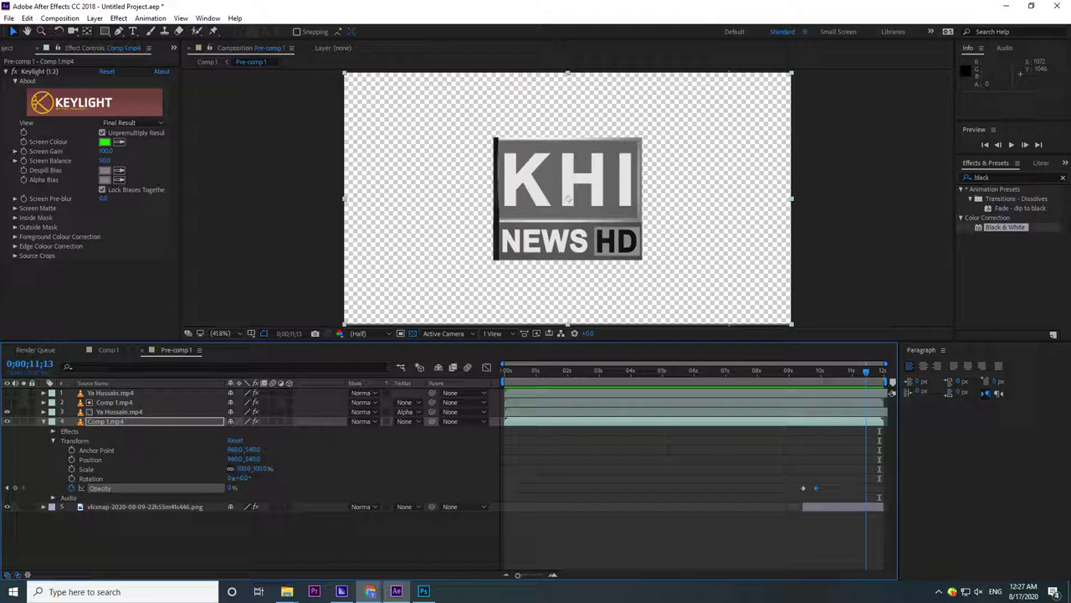
{"action": "left_click", "coordinate": [829, 488]}
{"action": "left_click", "coordinate": [816, 488]}
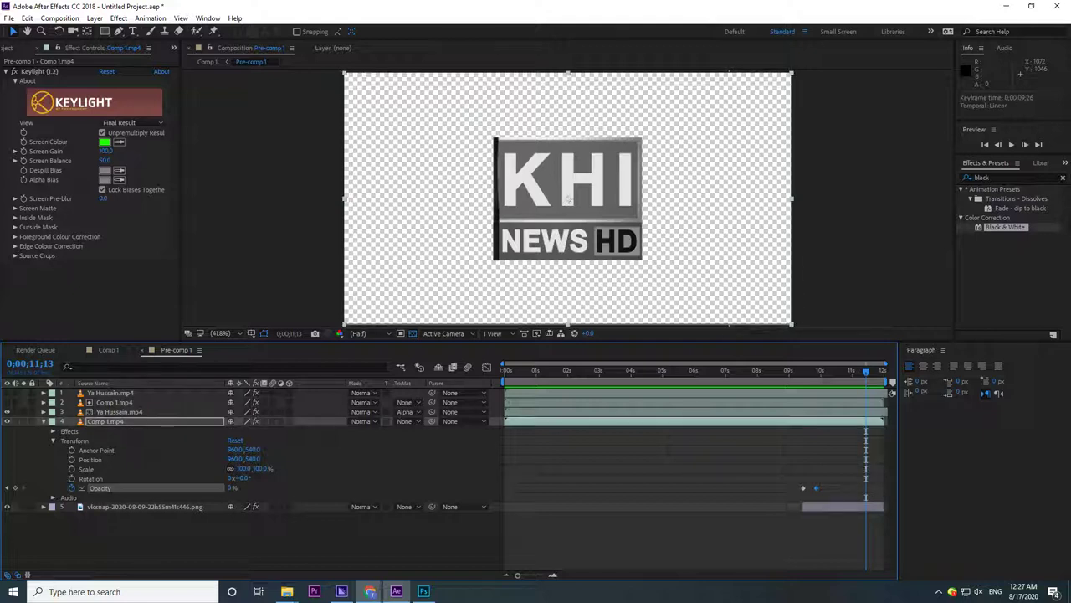
{"action": "left_click", "coordinate": [829, 488]}
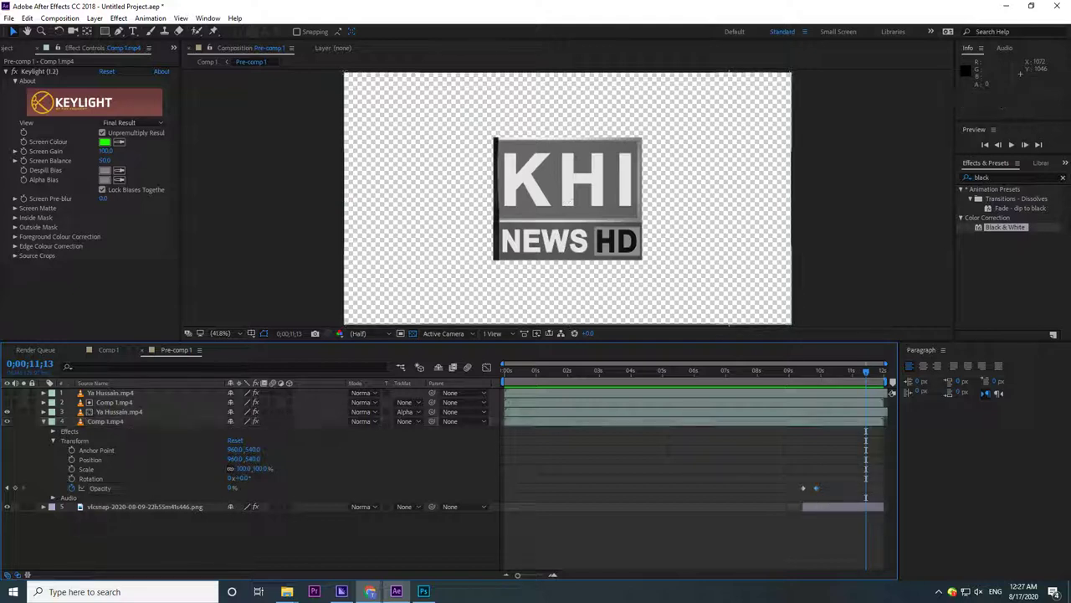
{"action": "left_click", "coordinate": [816, 488]}
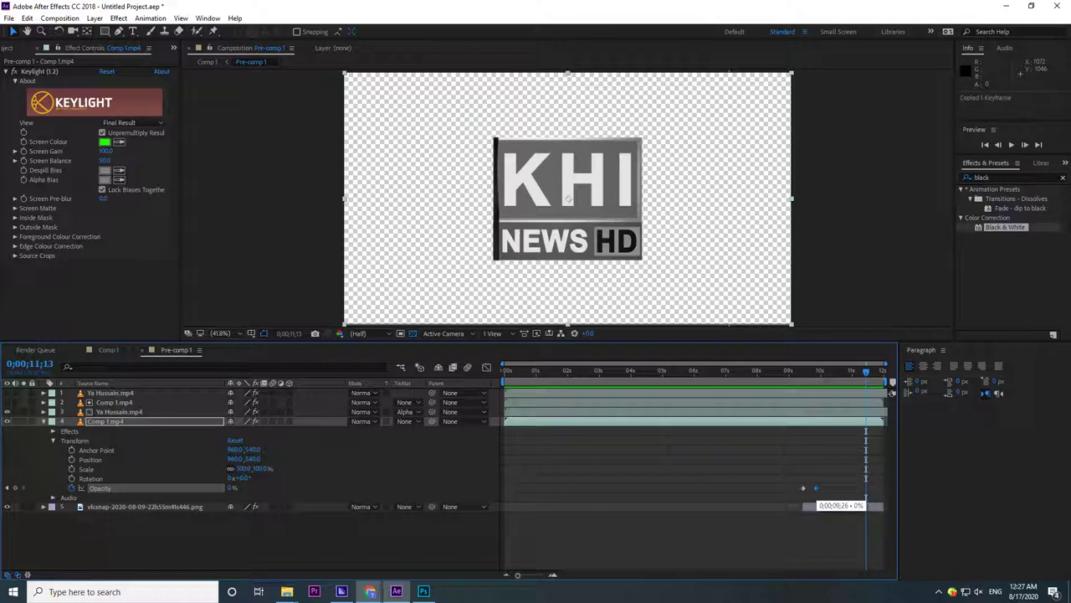
{"action": "key", "text": "ctrl+v"}
- Set the lower Comp 1.mp4 layer's Opacity to 100% at the last frame, 0;00;11;29
{"action": "key", "text": "End"}
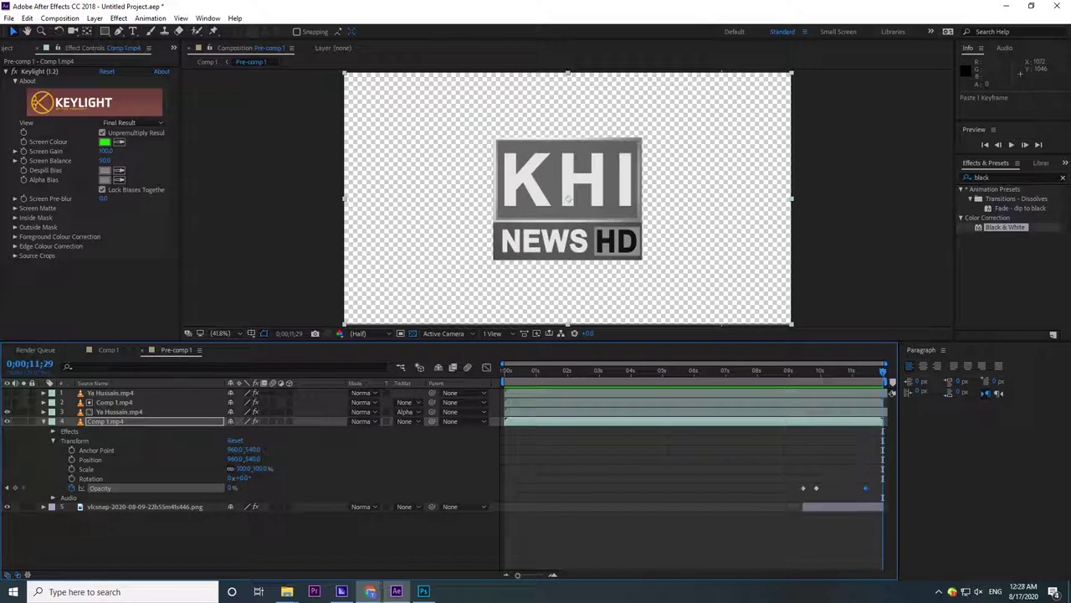
{"action": "left_click", "coordinate": [232, 488]}
{"action": "type", "text": "100"}
{"action": "key", "text": "Return"}
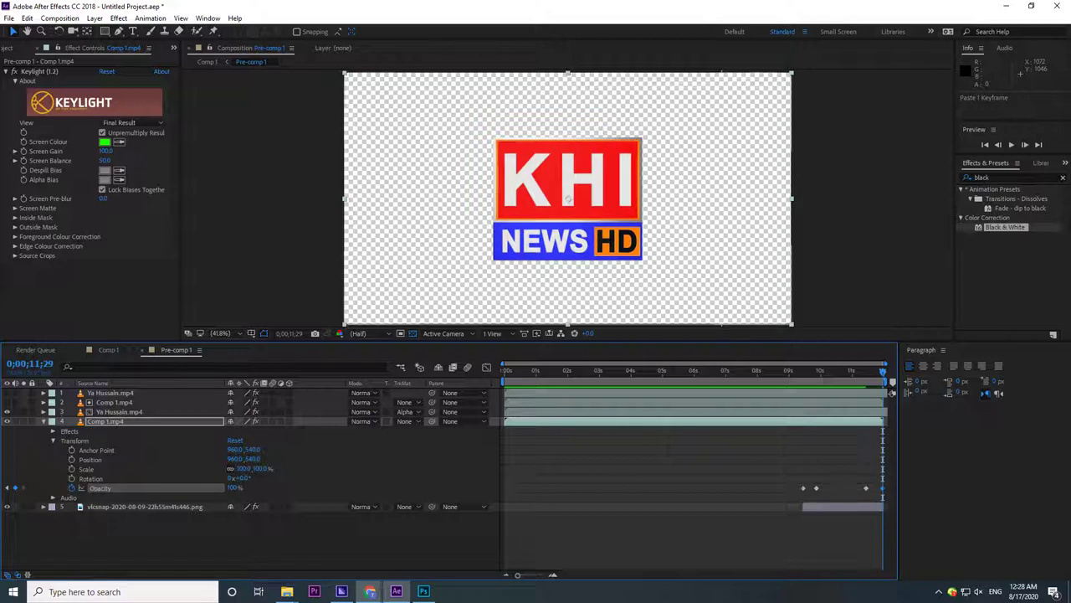
- Play back the finished logo animation in Pre-comp 1, and from the start in Comp 1
{"action": "left_click", "coordinate": [819, 371]}
{"action": "key", "text": "space"}
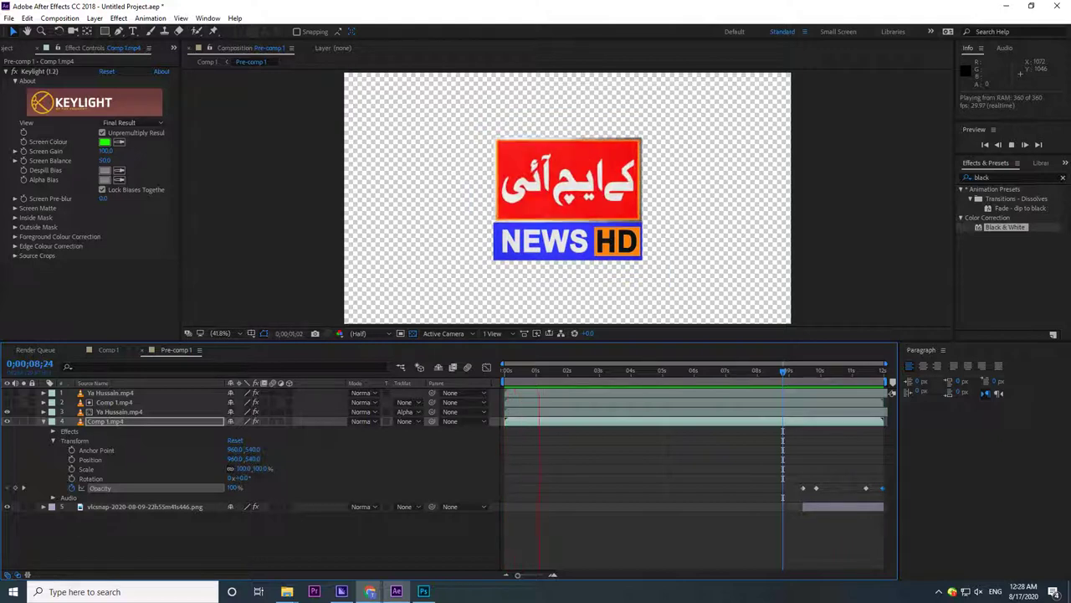
{"action": "left_click", "coordinate": [109, 350]}
{"action": "key", "text": "shift+comma"}
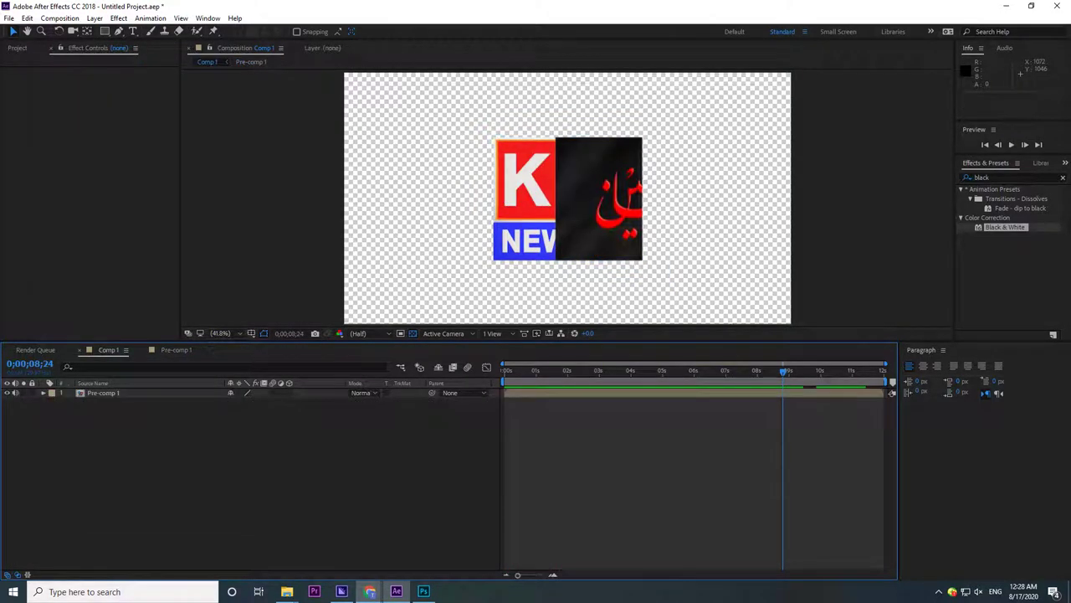
{"action": "key", "text": "Home"}
{"action": "key", "text": "space"}
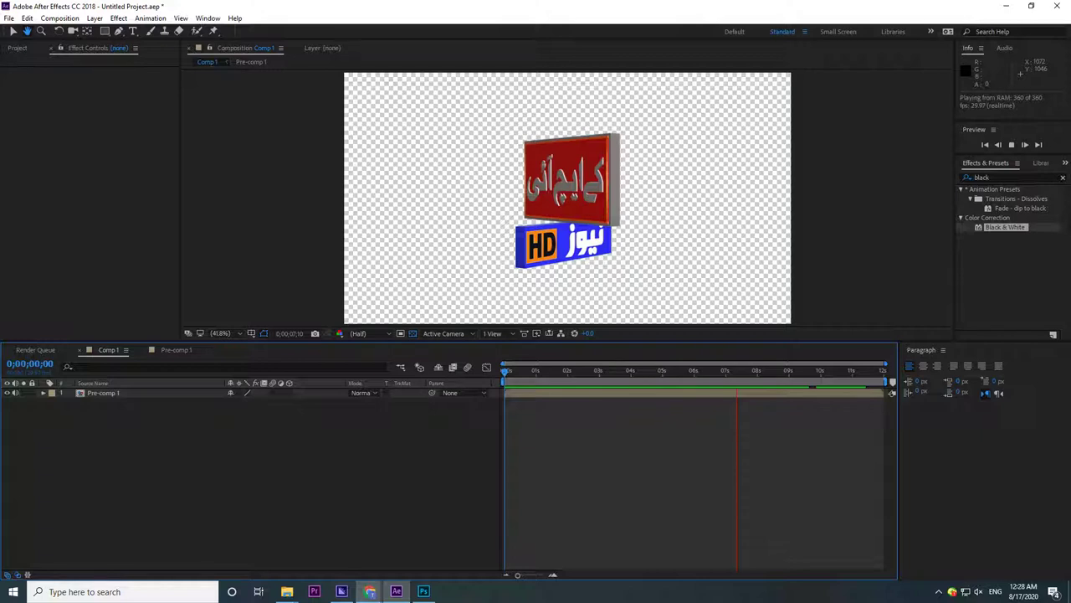
{"action": "key", "text": "space"}
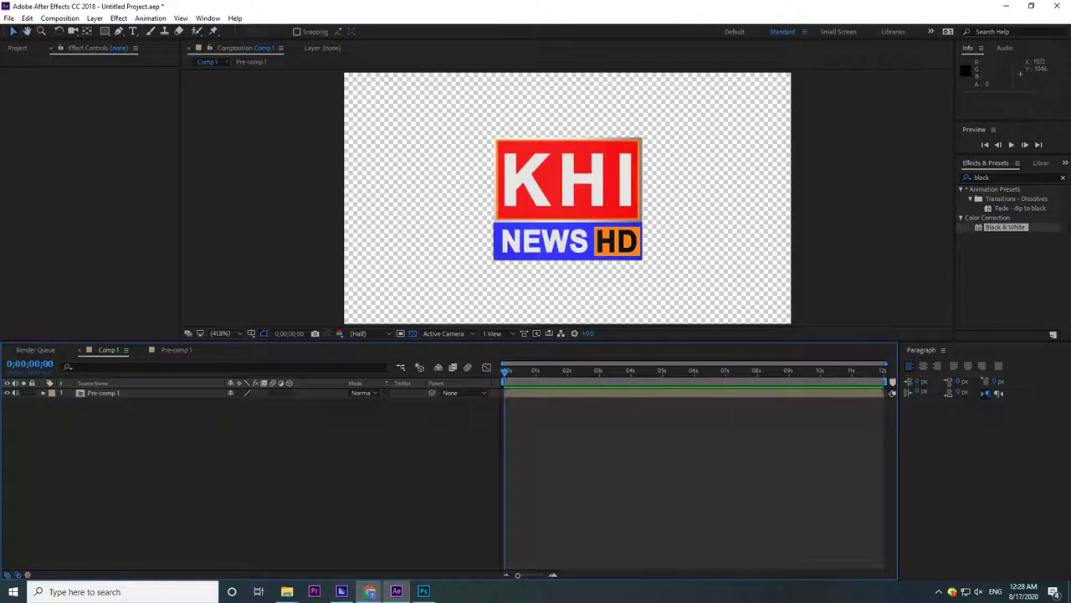
- Add a 1920 x 1080 px green solid to Comp 1, place it beneath Pre-comp 1 and preview the result
{"action": "right_click", "coordinate": [59, 434]}
{"action": "mouse_move", "coordinate": [84, 440]}
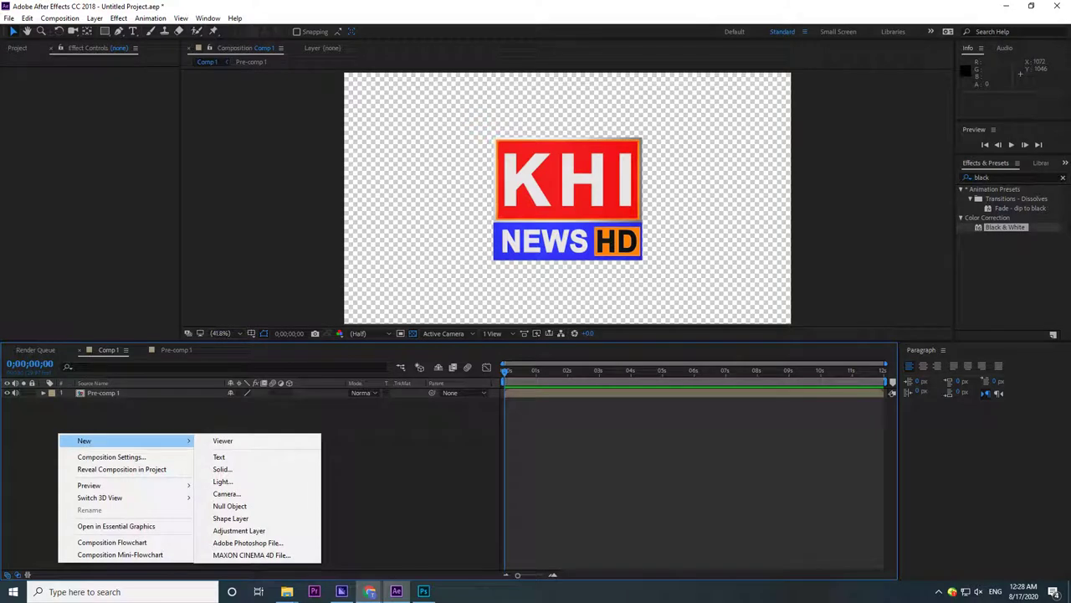
{"action": "left_click", "coordinate": [222, 469]}
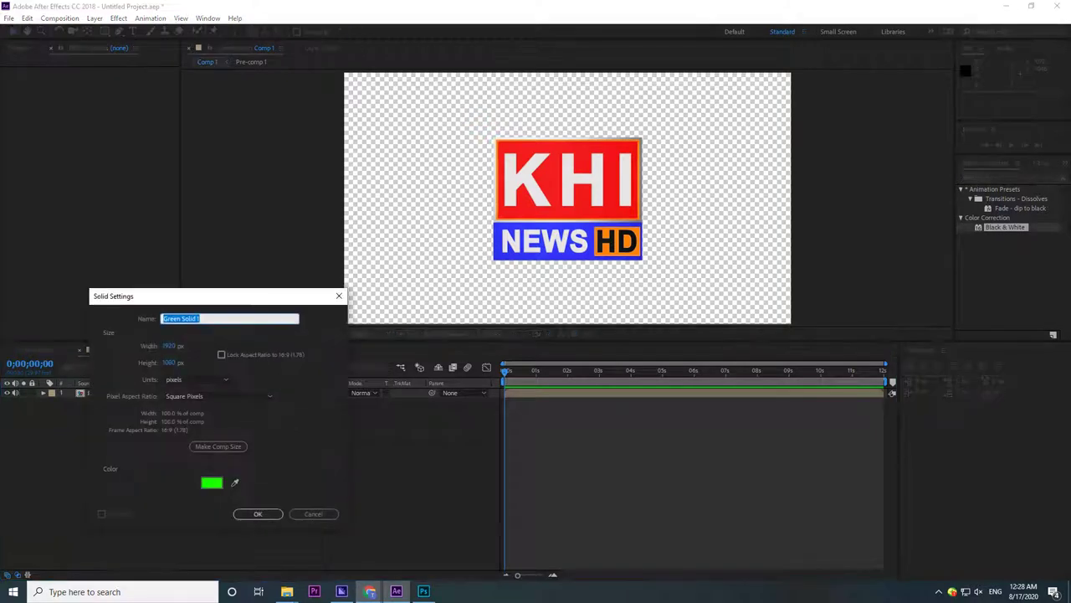
{"action": "left_click", "coordinate": [258, 513]}
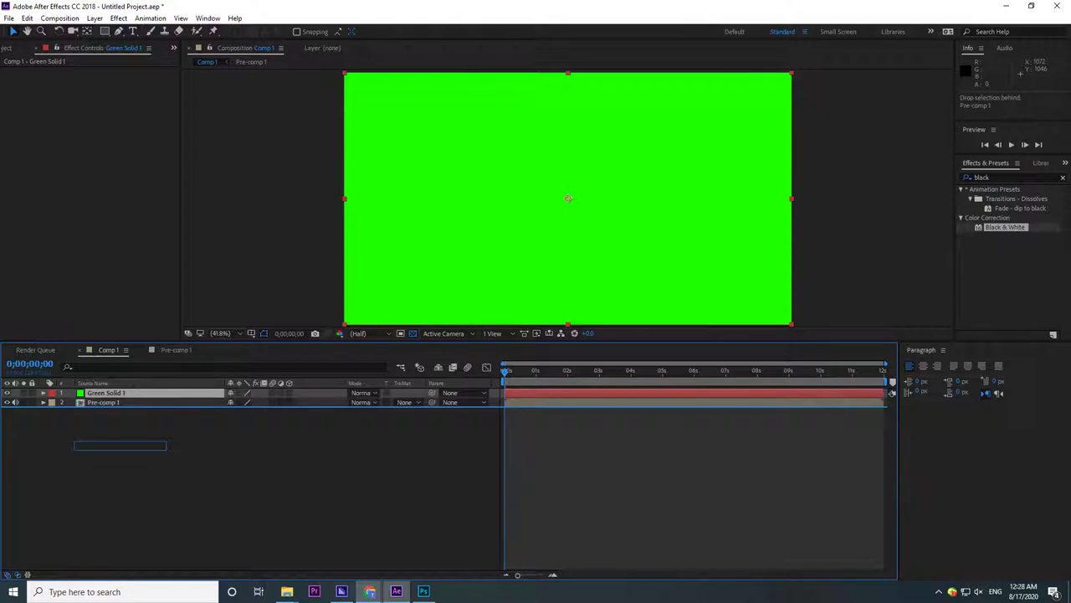
{"action": "left_click_drag", "start_coordinate": [120, 445], "coordinate": [120, 418]}
{"action": "key", "text": "space"}
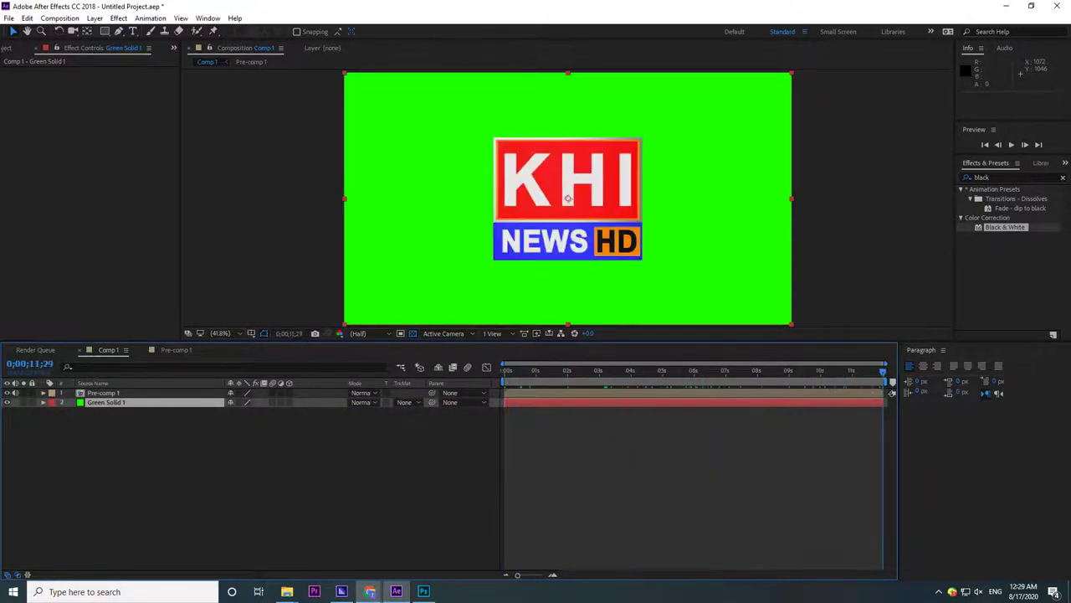
- Send Comp 1 to the Adobe Media Encoder queue and switch to Adobe Media Encoder
{"action": "left_click", "coordinate": [9, 17]}
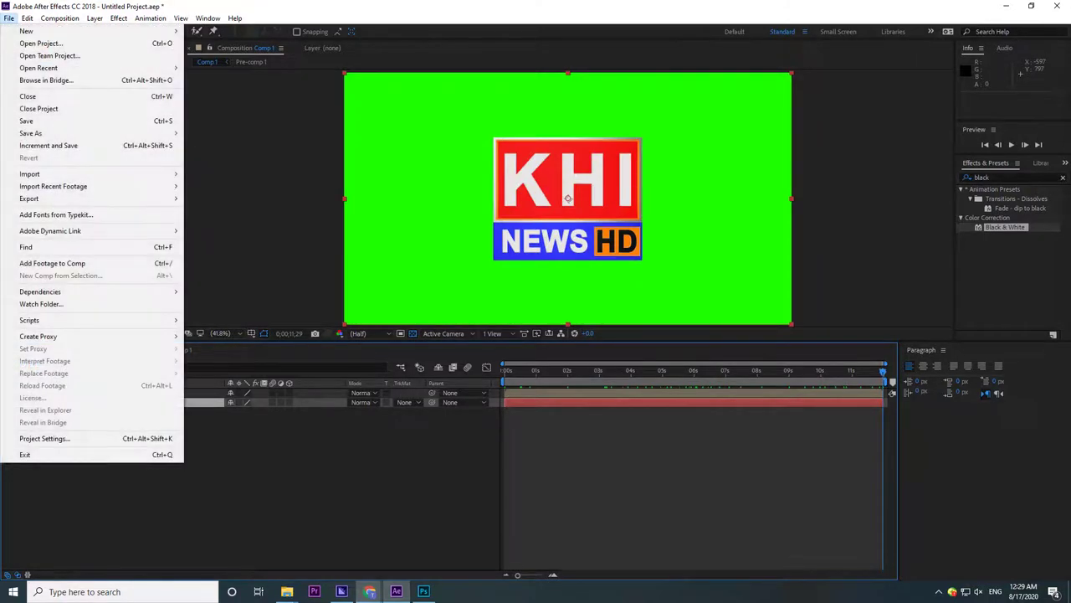
{"action": "mouse_move", "coordinate": [92, 198]}
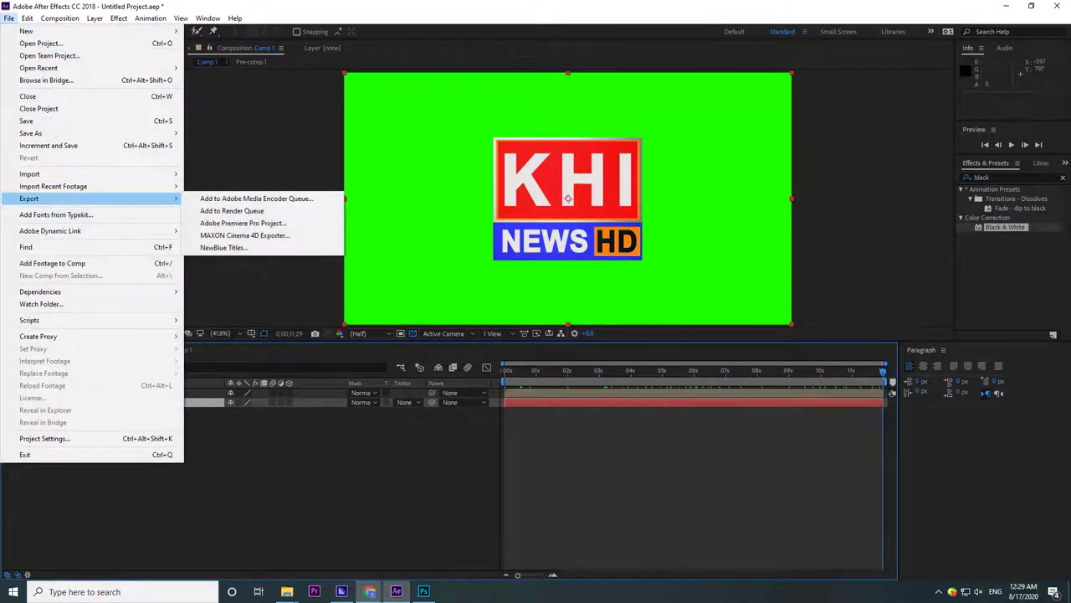
{"action": "key", "text": "Return"}
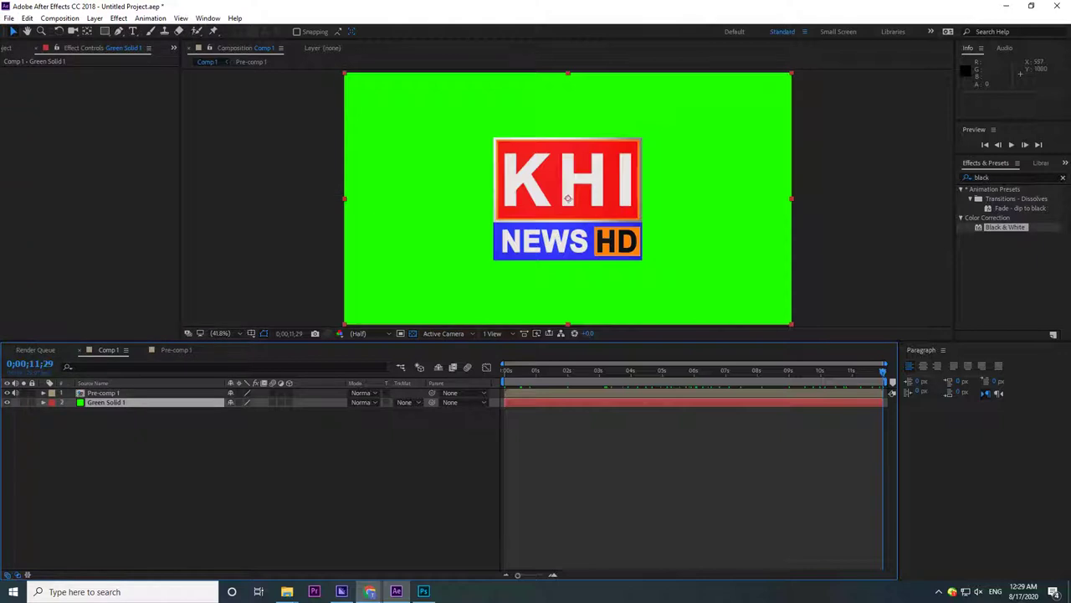
{"action": "mouse_move", "coordinate": [342, 591]}
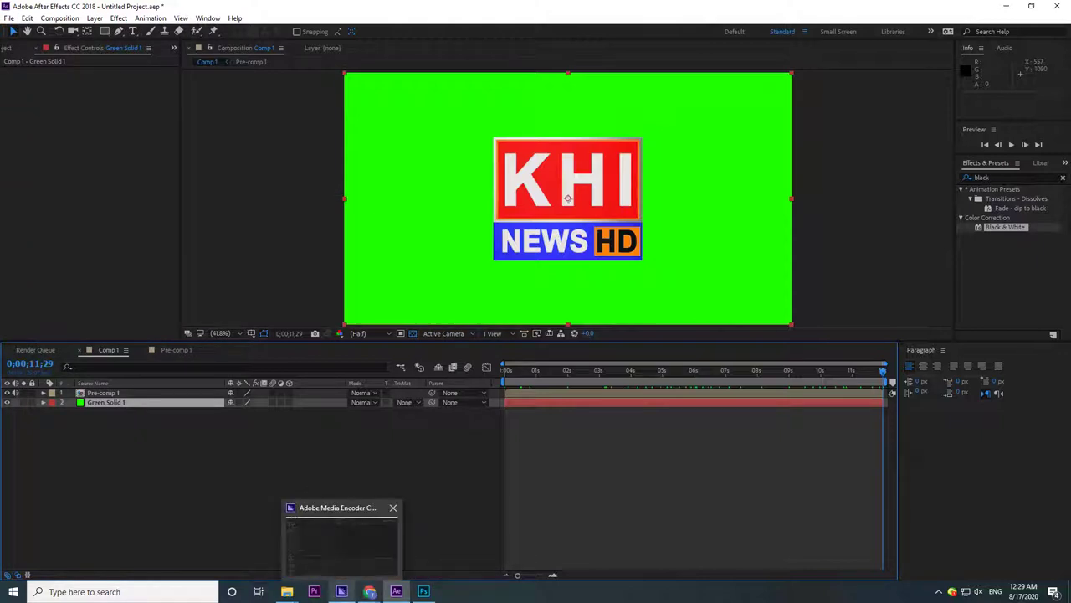
{"action": "mouse_move", "coordinate": [341, 544]}
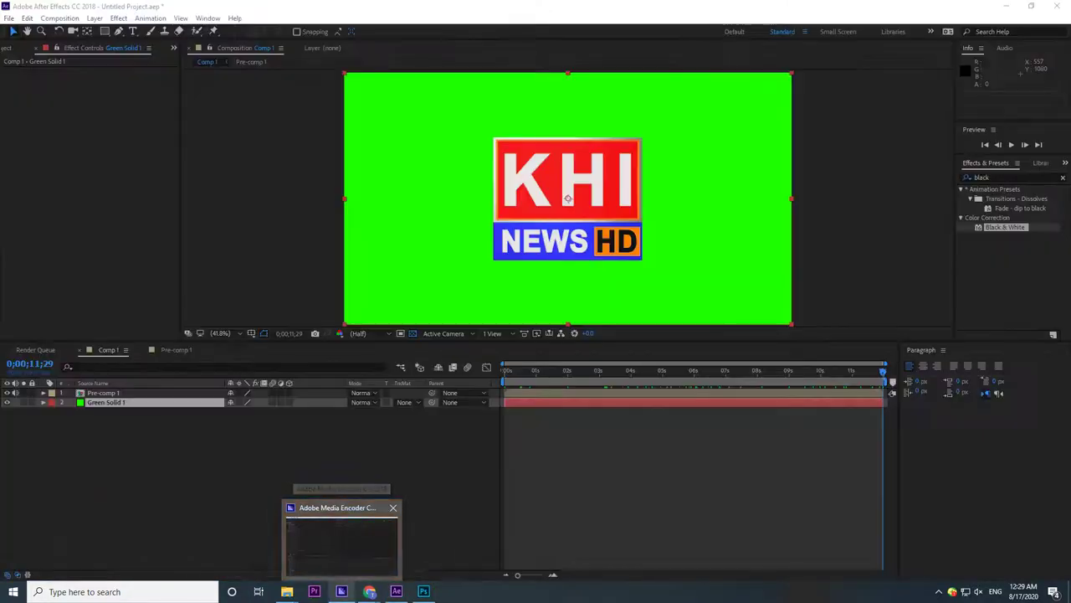
{"action": "left_click", "coordinate": [340, 591]}
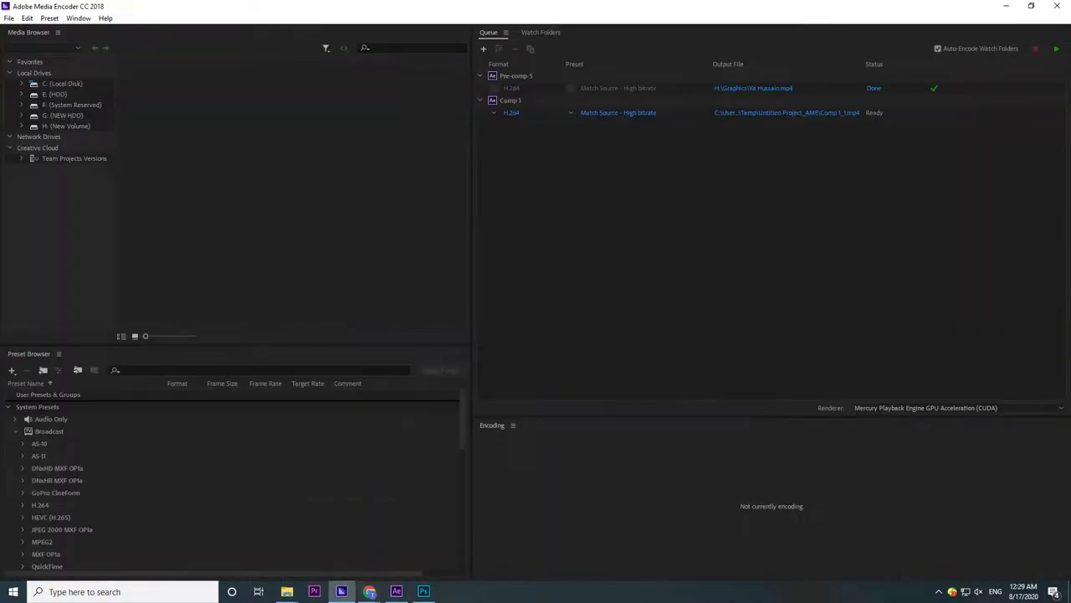
- Set Comp 1's output file to KHI BLACK in the Graphics folder on drive H: and start encoding the queue
{"action": "left_click", "coordinate": [787, 112]}
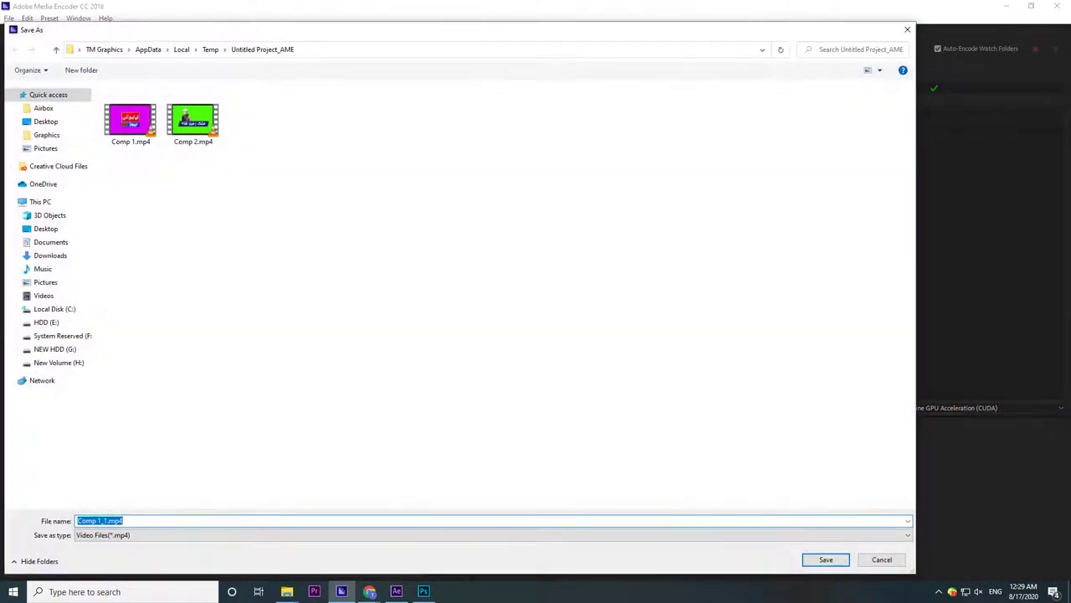
{"action": "left_click", "coordinate": [58, 362]}
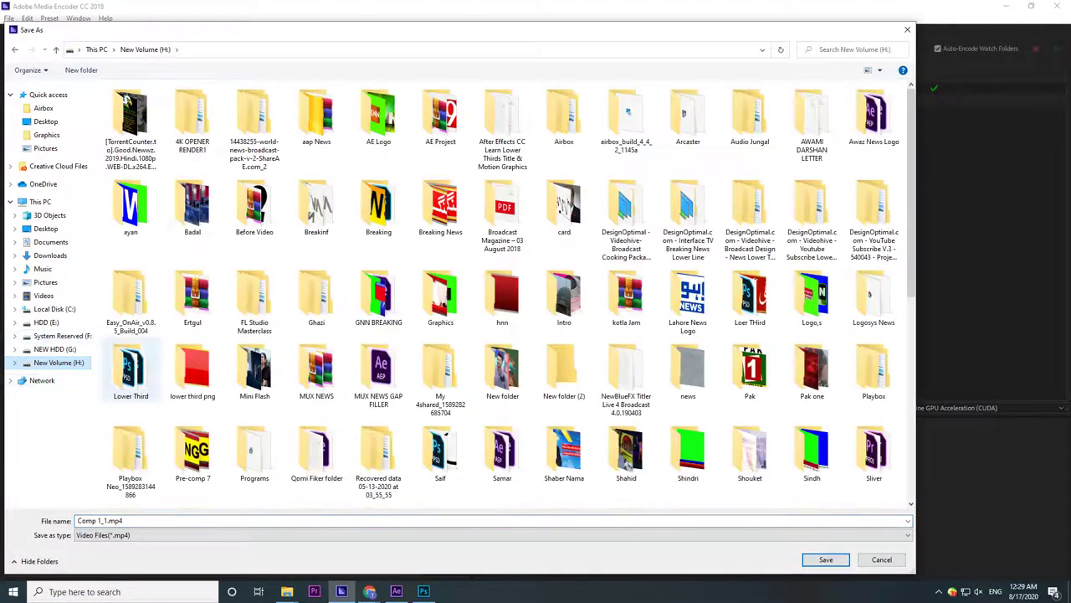
{"action": "double_click", "coordinate": [440, 293]}
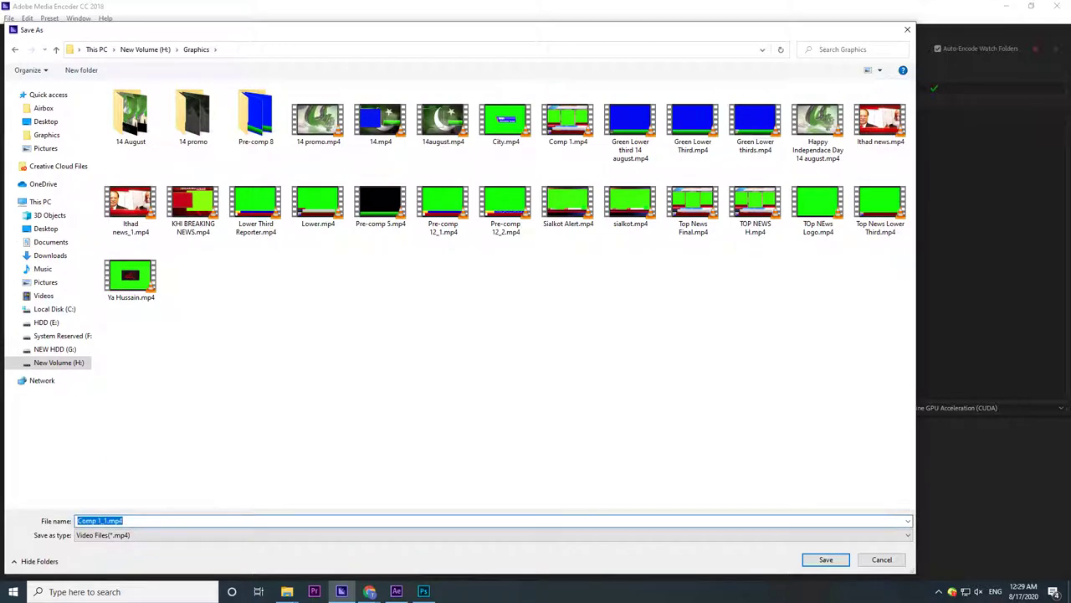
{"action": "type", "text": "KHI"}
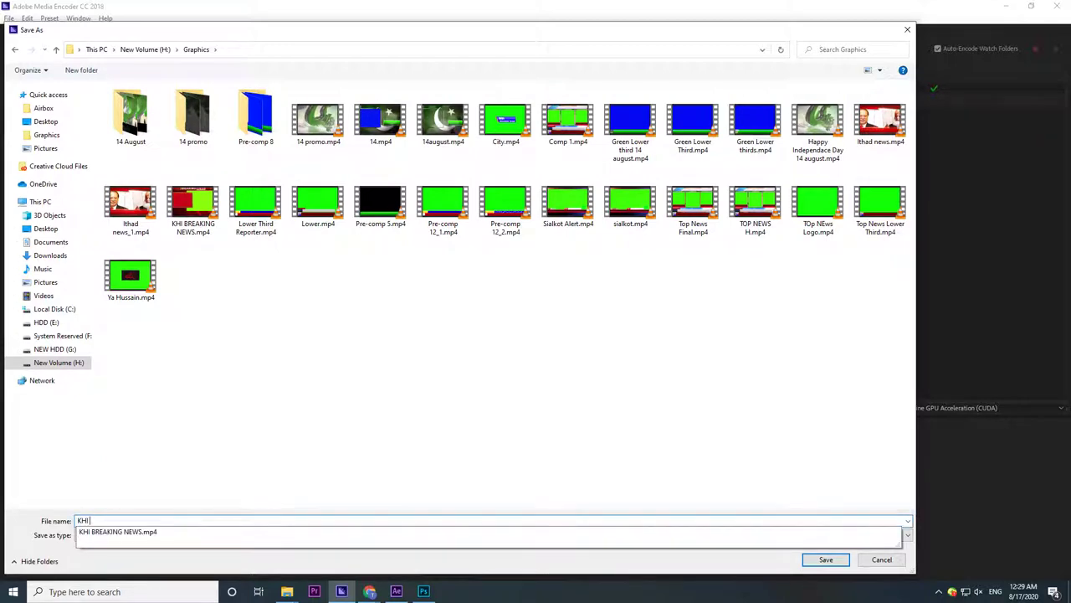
{"action": "type", "text": " BLACK"}
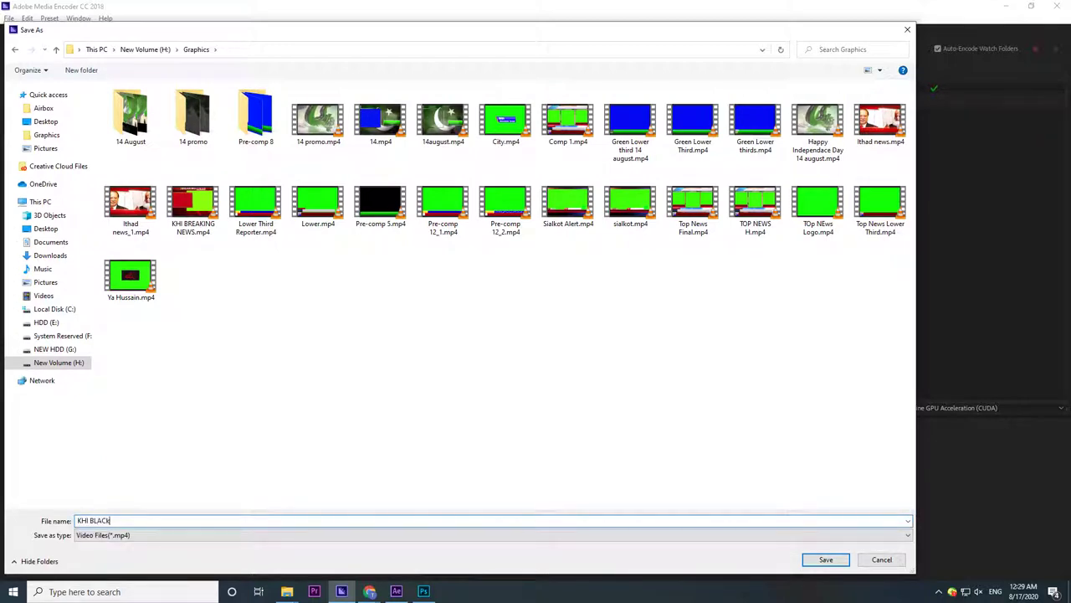
{"action": "key", "text": "Return"}
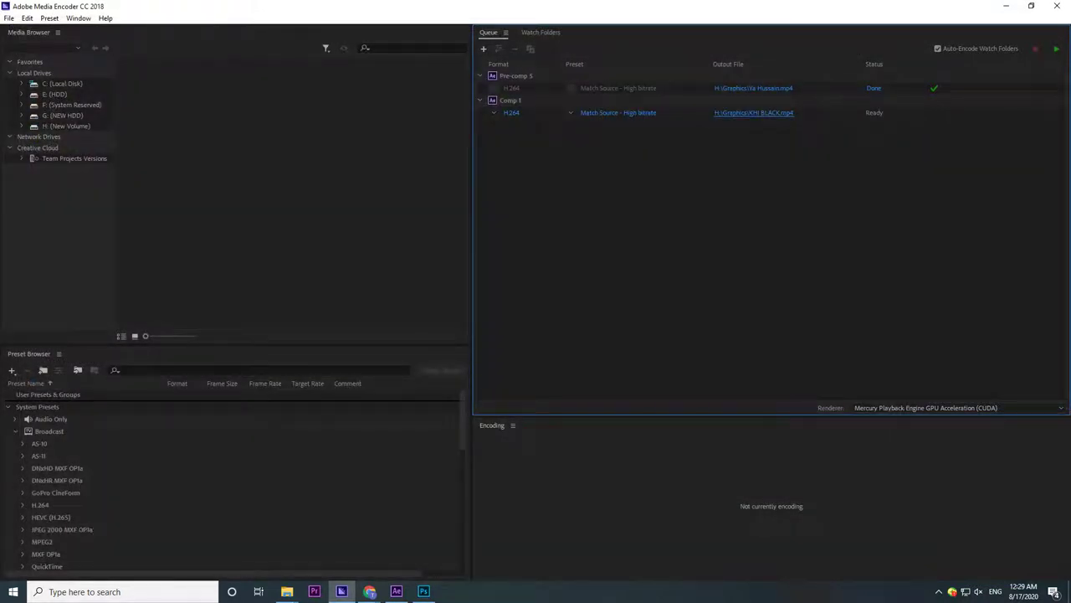
{"action": "left_click", "coordinate": [1056, 49]}
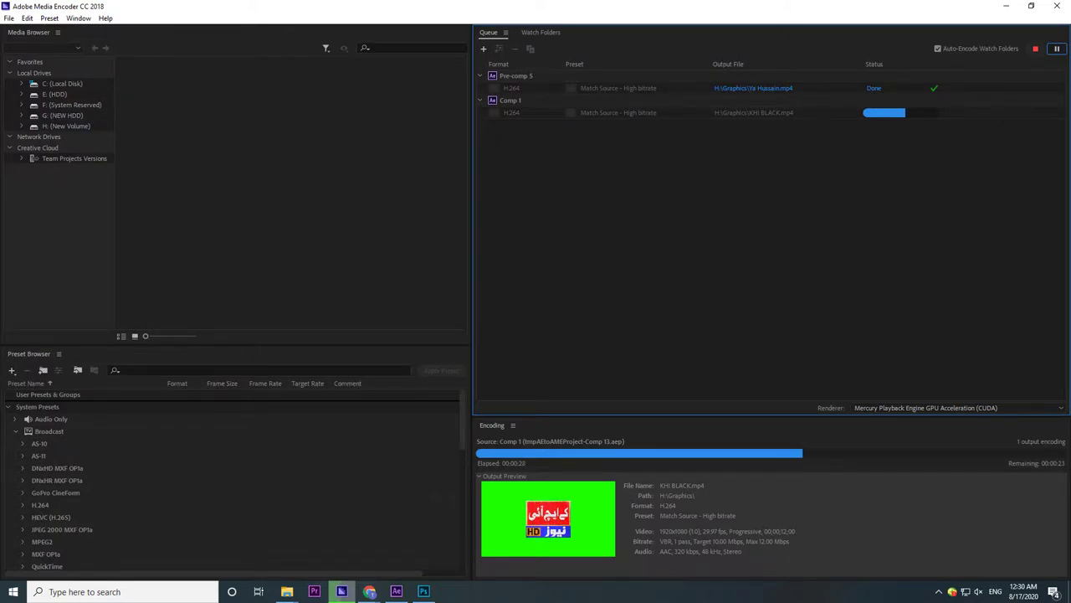
{"action": "left_click", "coordinate": [938, 592]}
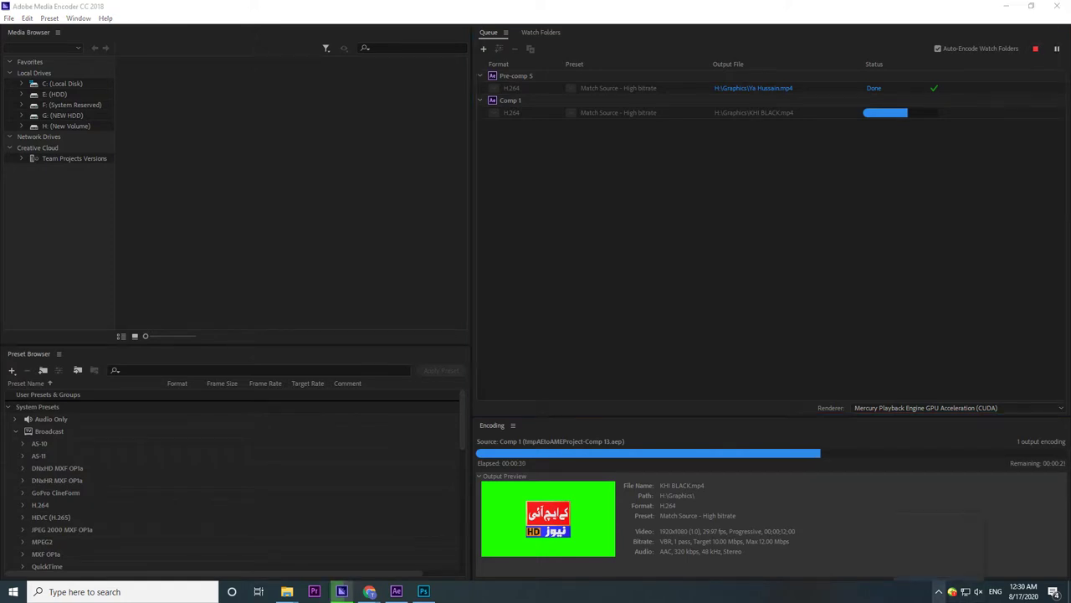
{"action": "left_click", "coordinate": [905, 547]}
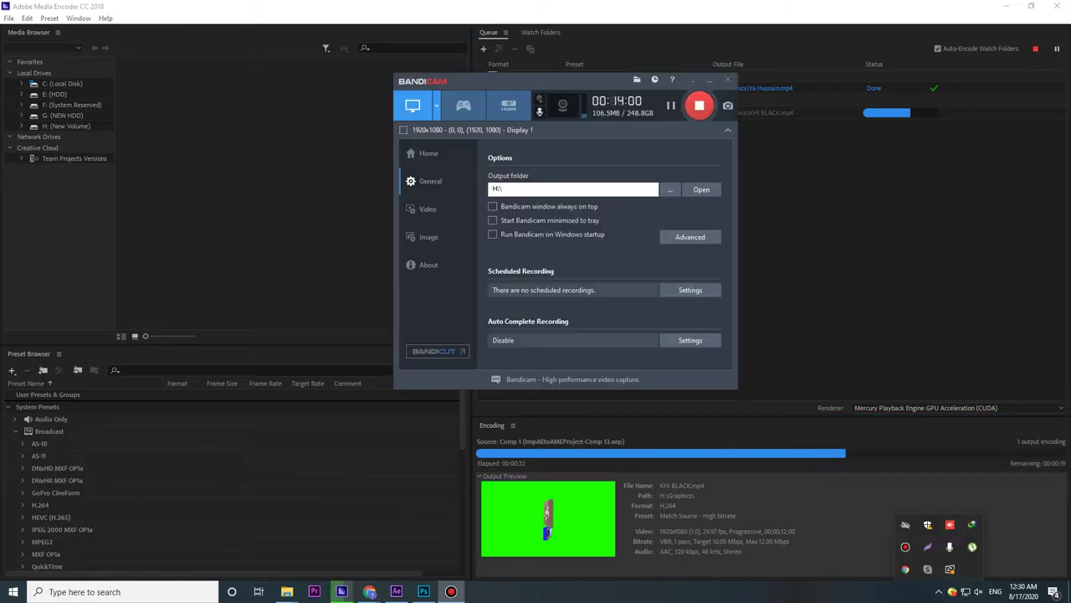